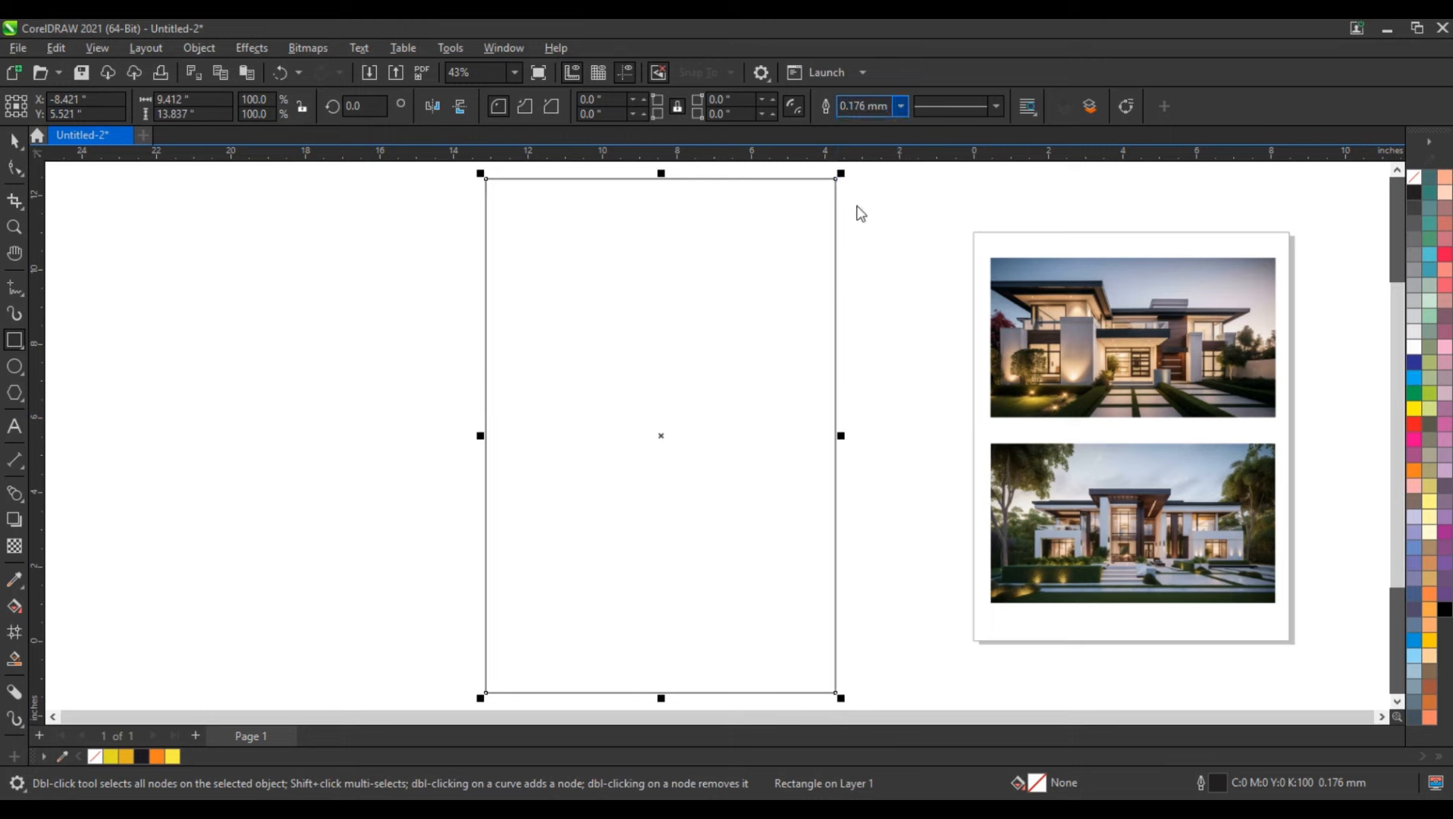
# Draw a circle about 13.16 inches in diameter and move it over the rectangle's upper part, with its right edge meeting the rectangle's right edge
pyautogui.click(478, 365)
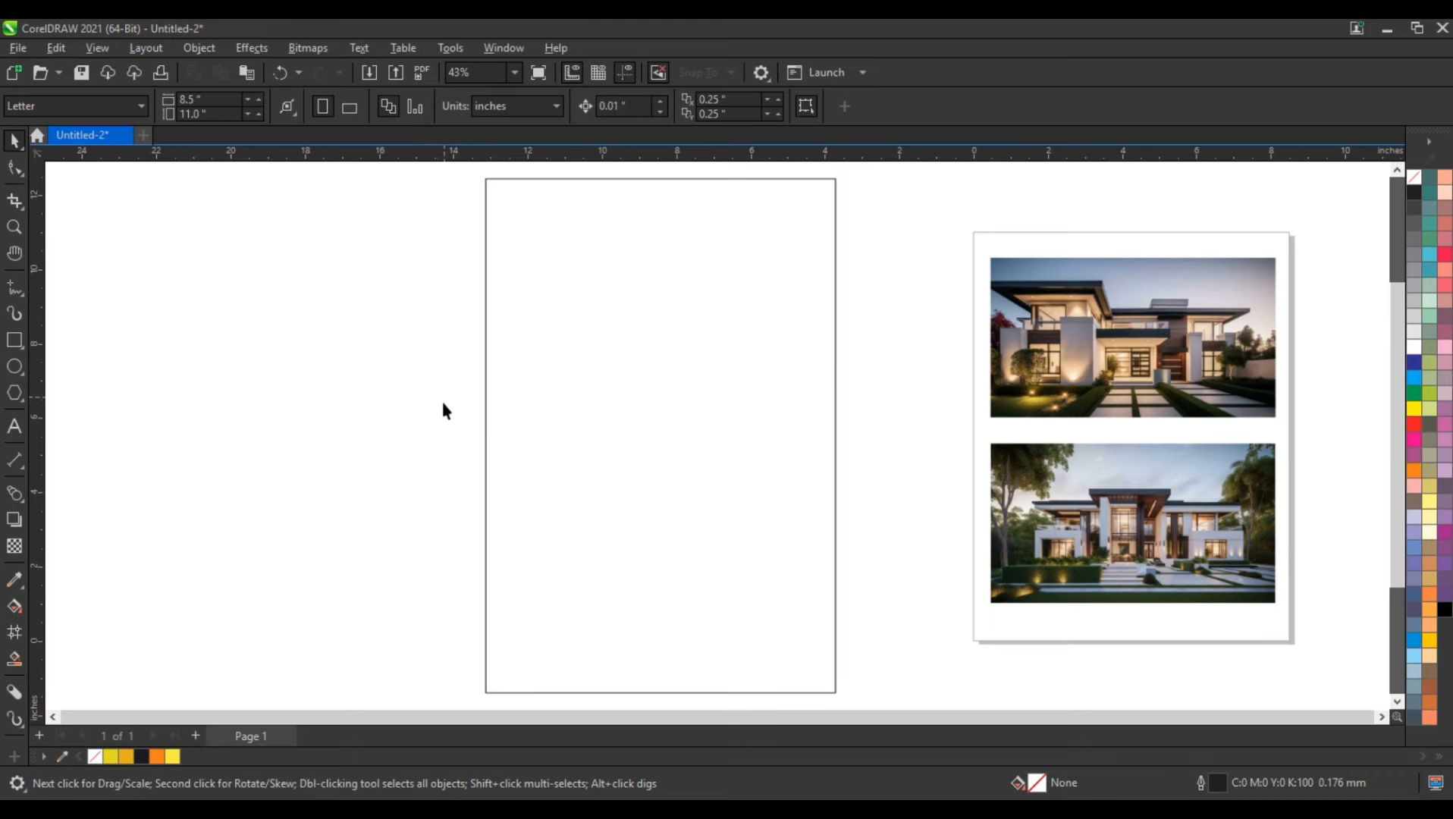
pyautogui.scroll(-2, 444, 411)
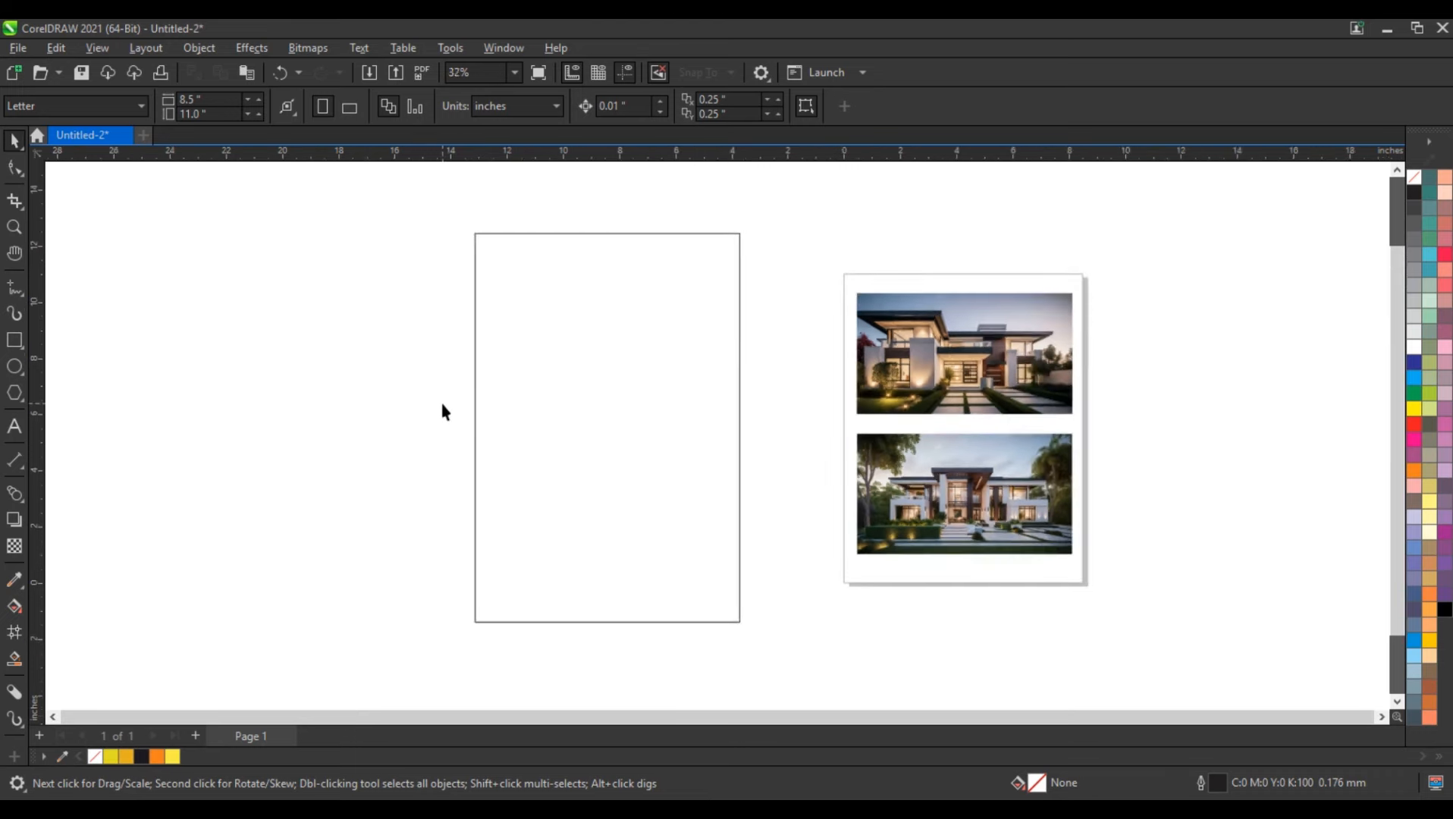
pyautogui.scroll(-1, 443, 411)
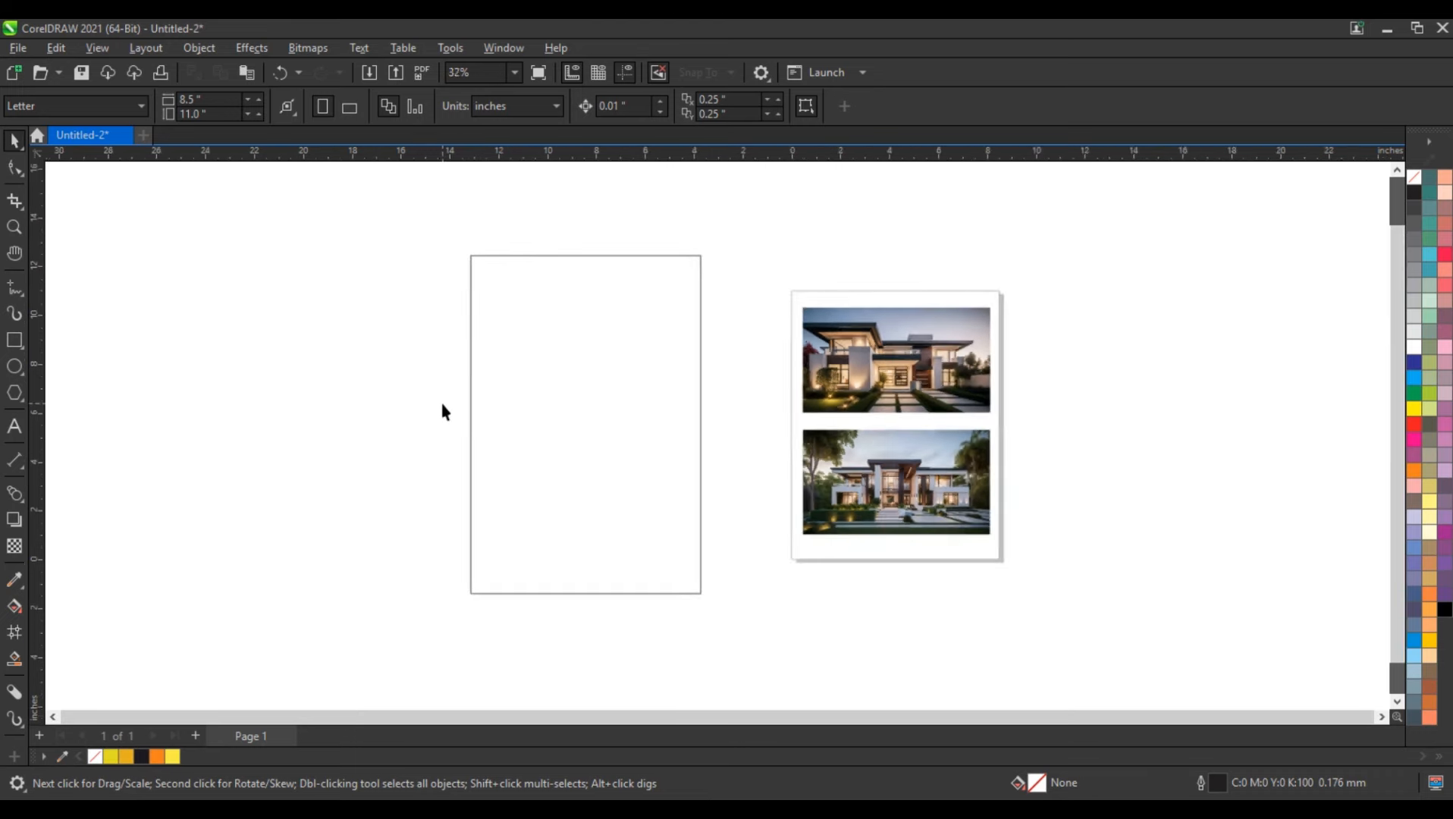
pyautogui.click(13, 227)
pyautogui.moveTo(366, 204); pyautogui.dragTo(886, 617)
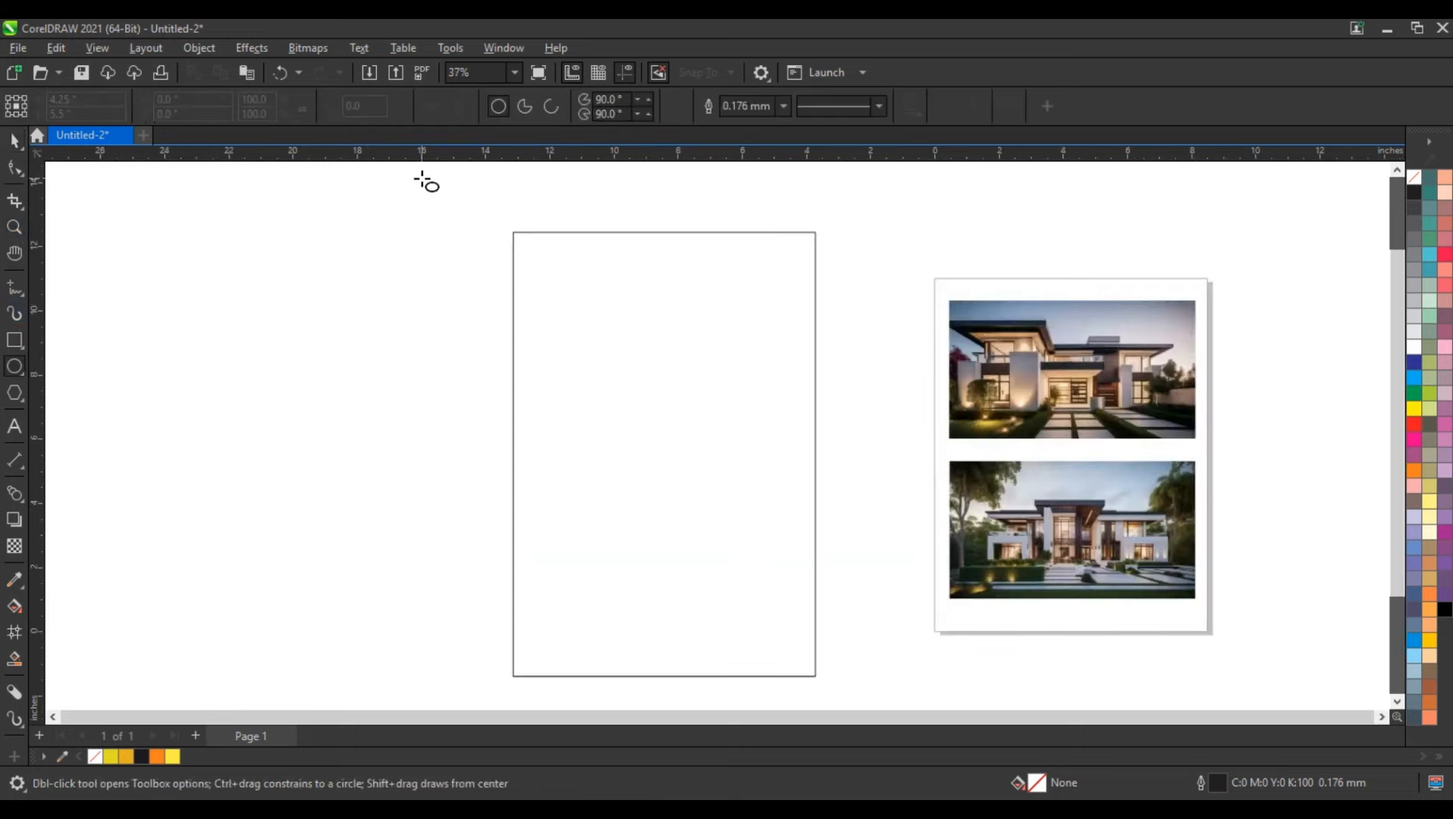
pyautogui.moveTo(422, 178); pyautogui.dragTo(591, 605)
pyautogui.press('space')
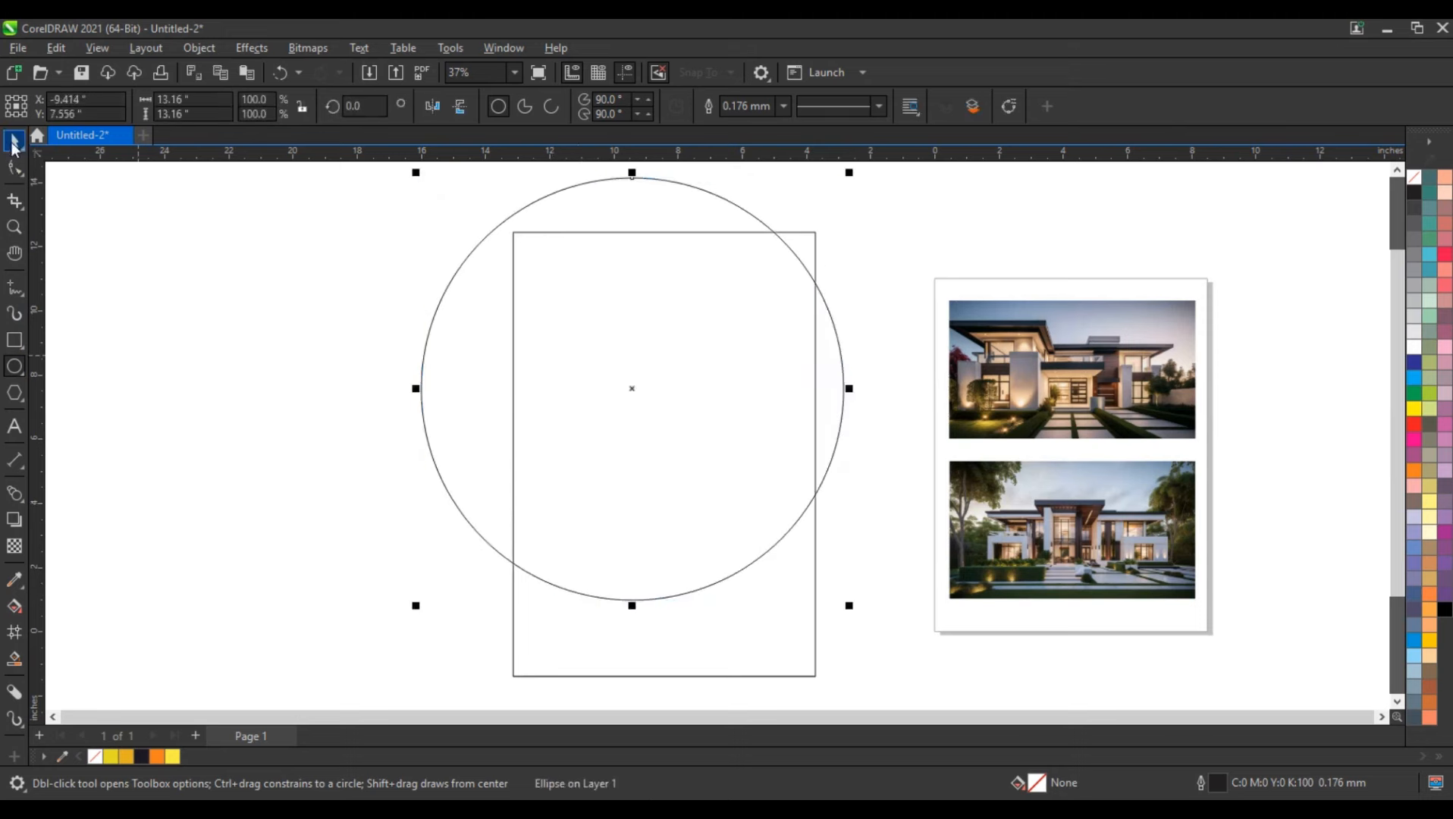
pyautogui.moveTo(436, 338); pyautogui.dragTo(420, 188)
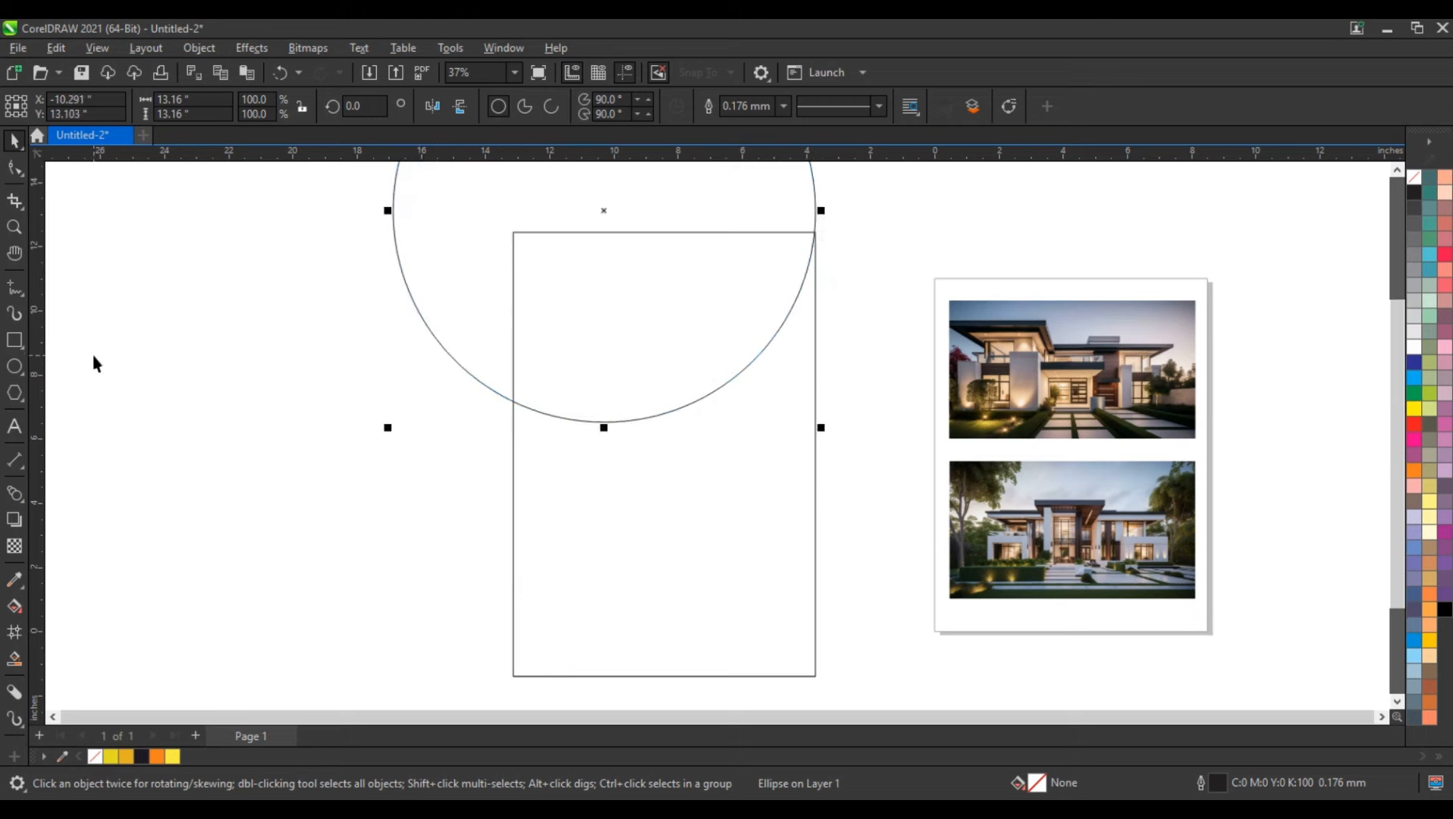
# Place two slightly offset copies of the circle, scaled down to about 8.179 inches, over the rectangle's upper-right corner
pyautogui.click(14, 366)
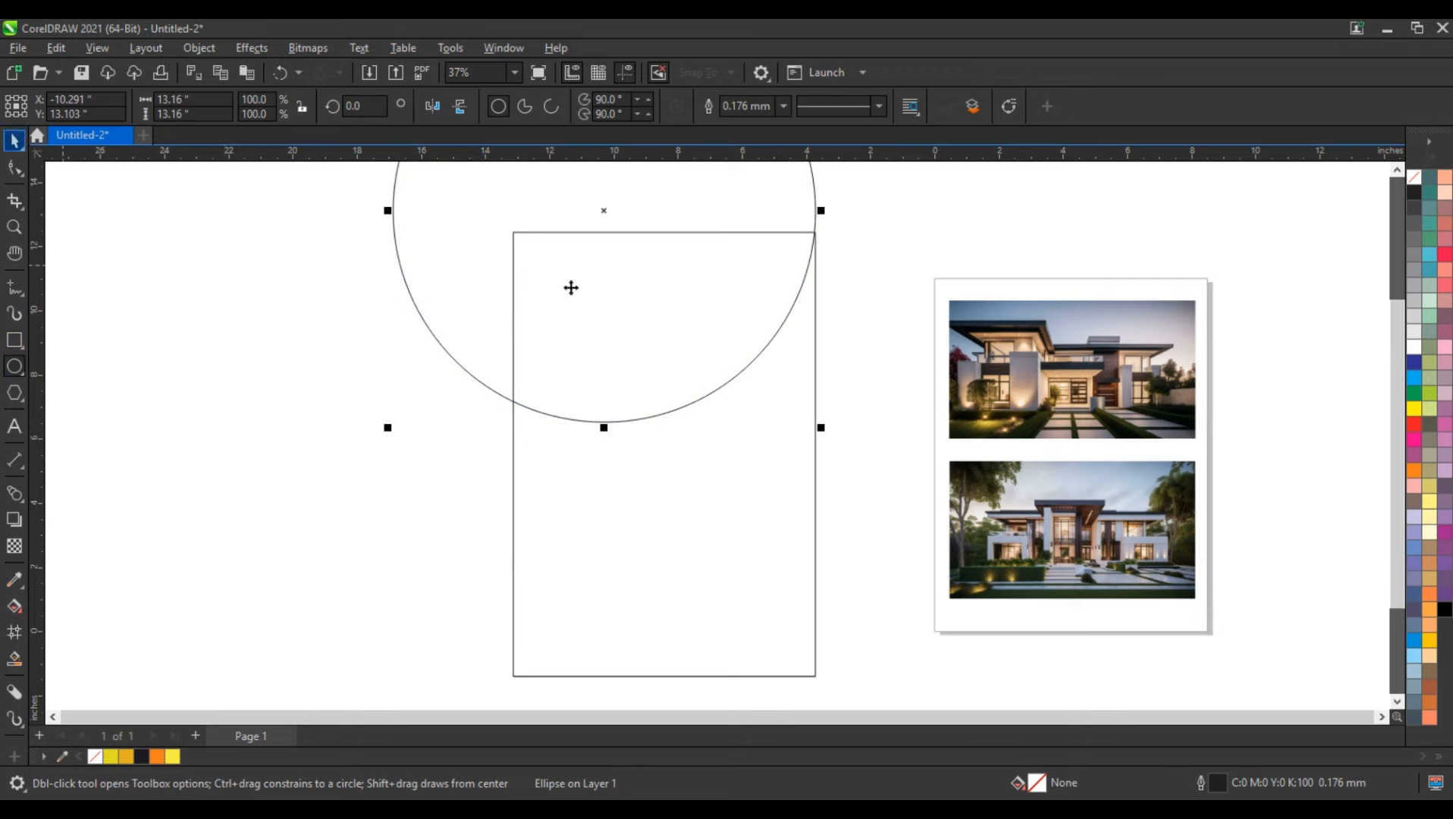
pyautogui.press('space')
pyautogui.moveTo(593, 295); pyautogui.dragTo(839, 315)
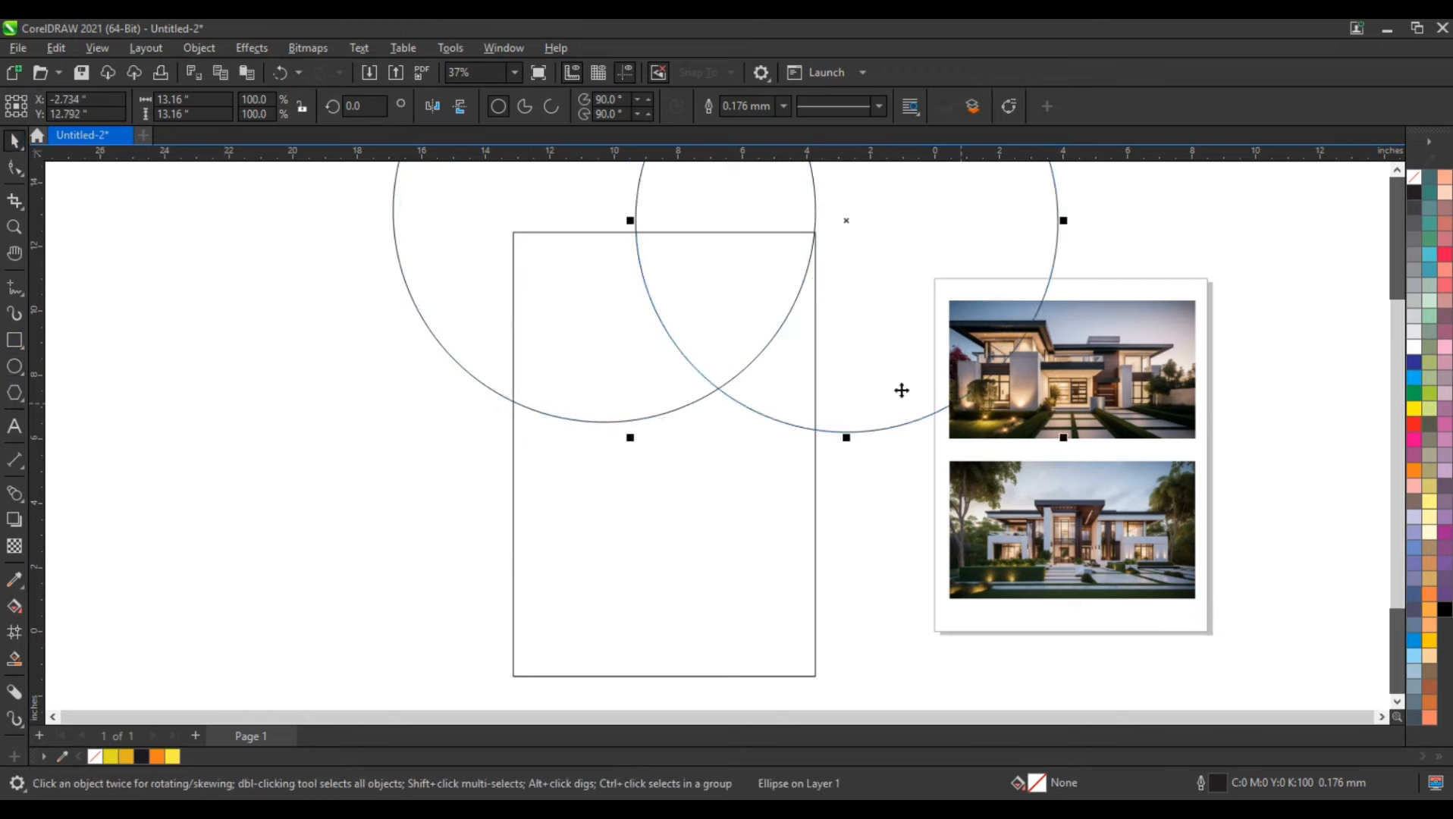
pyautogui.moveTo(1063, 438); pyautogui.dragTo(985, 406)
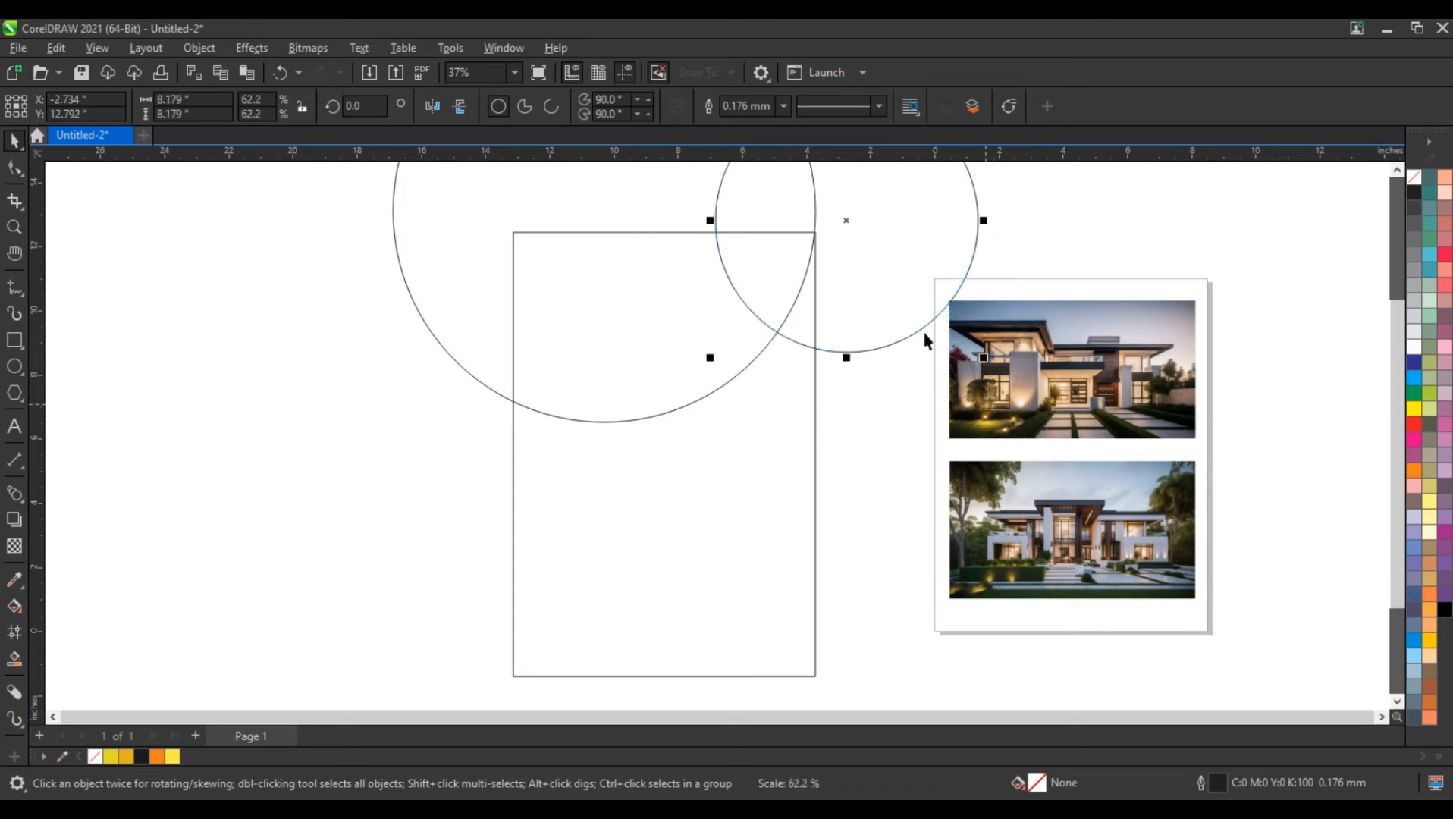
pyautogui.moveTo(860, 250); pyautogui.dragTo(862, 301)
pyautogui.click(836, 493)
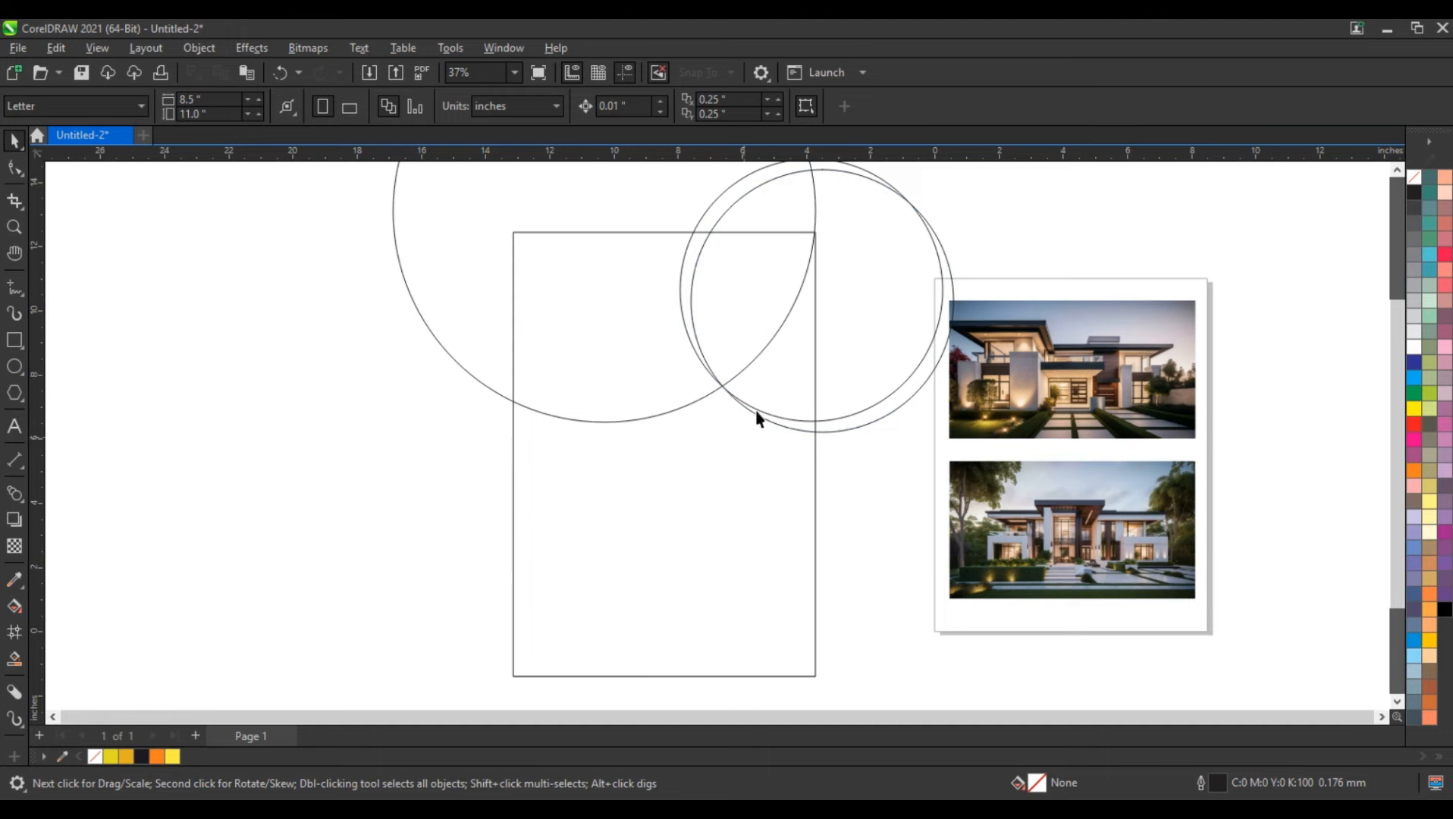
# Place two slightly offset copies of the small circle, enlarged to about 12.255 inches, over the rectangle's lower-left part
pyautogui.moveTo(862, 333); pyautogui.dragTo(621, 600)
pyautogui.rightClick(621, 600)
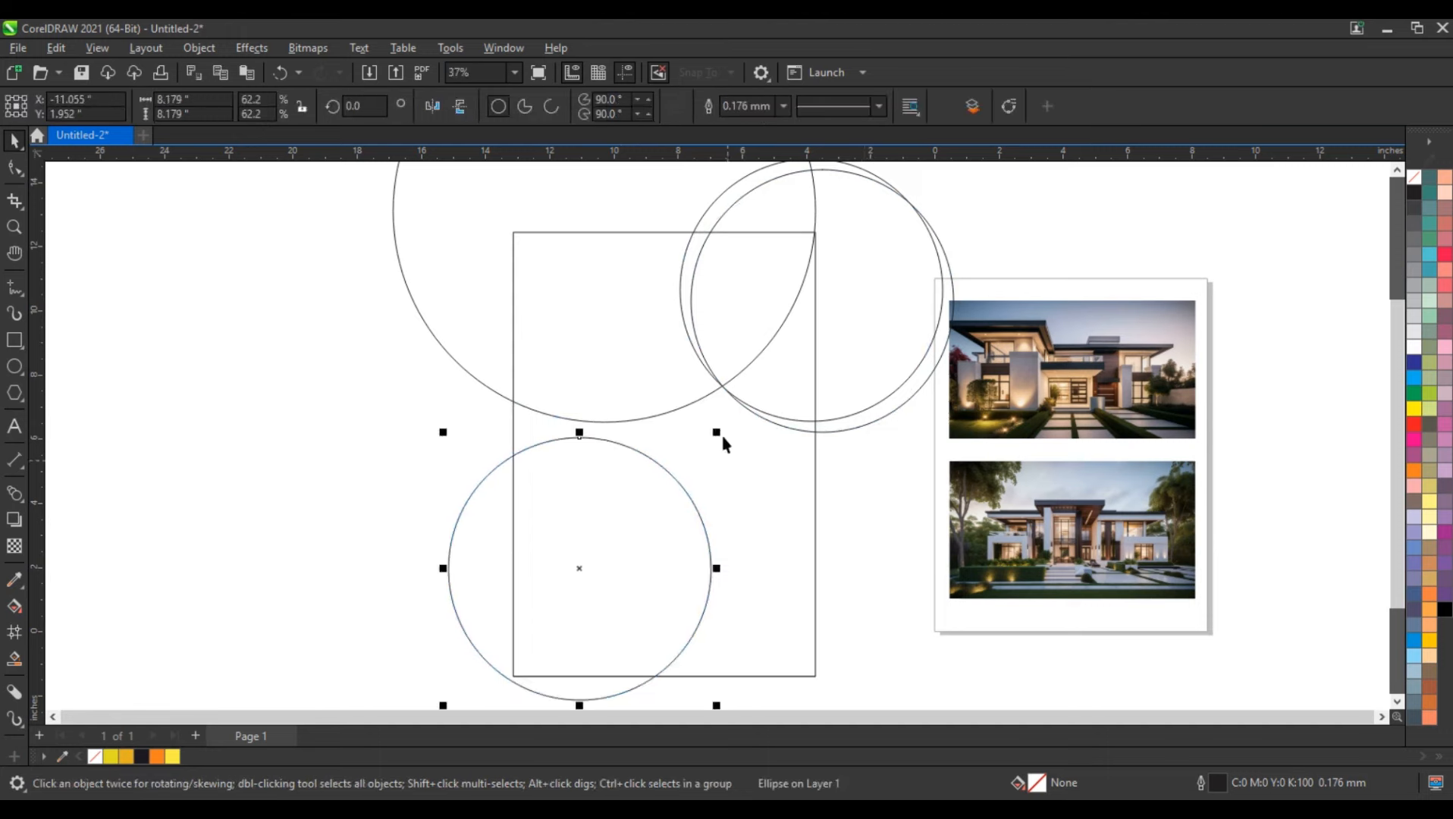
pyautogui.moveTo(717, 432); pyautogui.dragTo(780, 352)
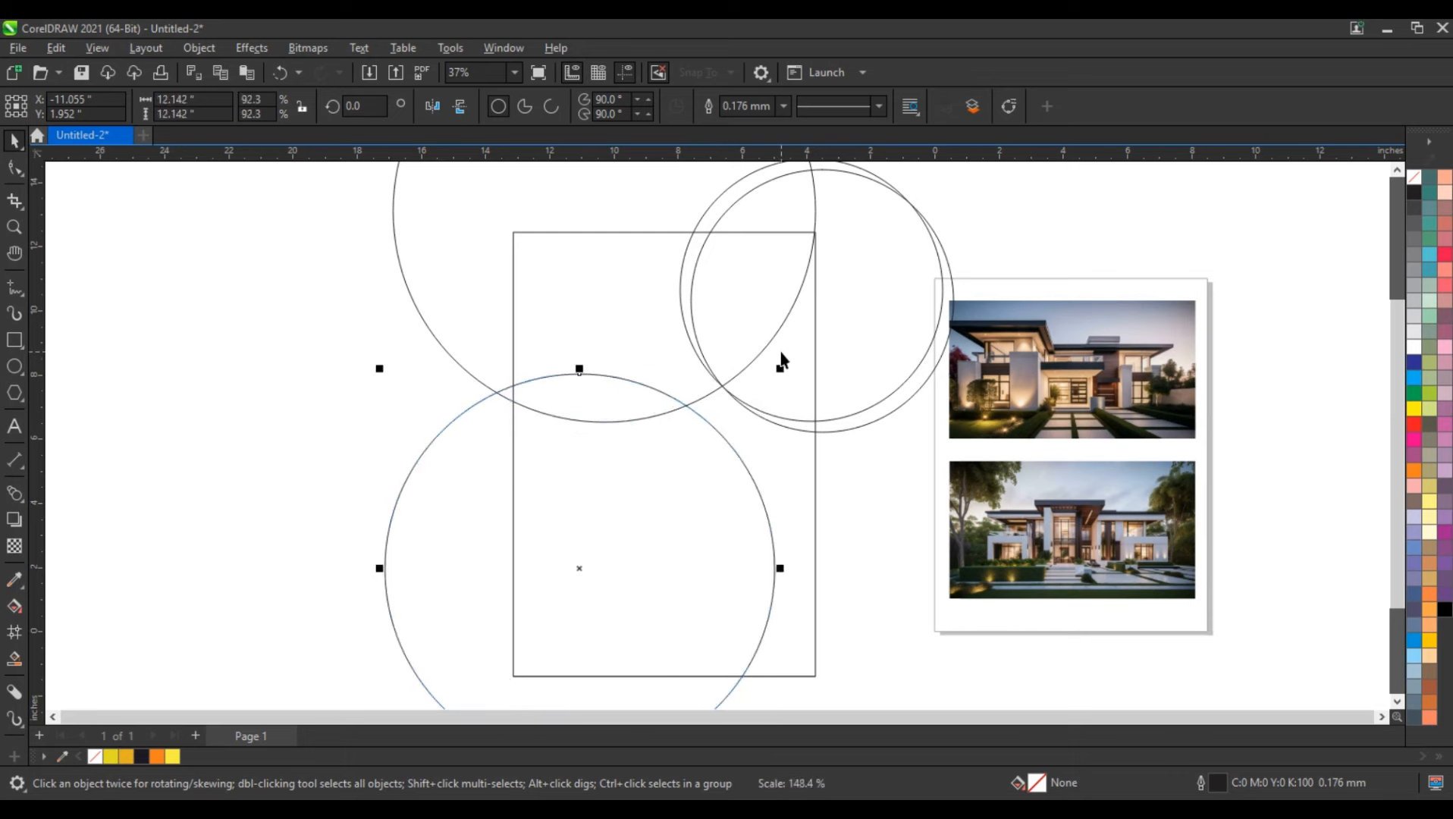
pyautogui.moveTo(693, 456); pyautogui.dragTo(675, 438)
pyautogui.moveTo(752, 327); pyautogui.dragTo(763, 329)
pyautogui.click(701, 438)
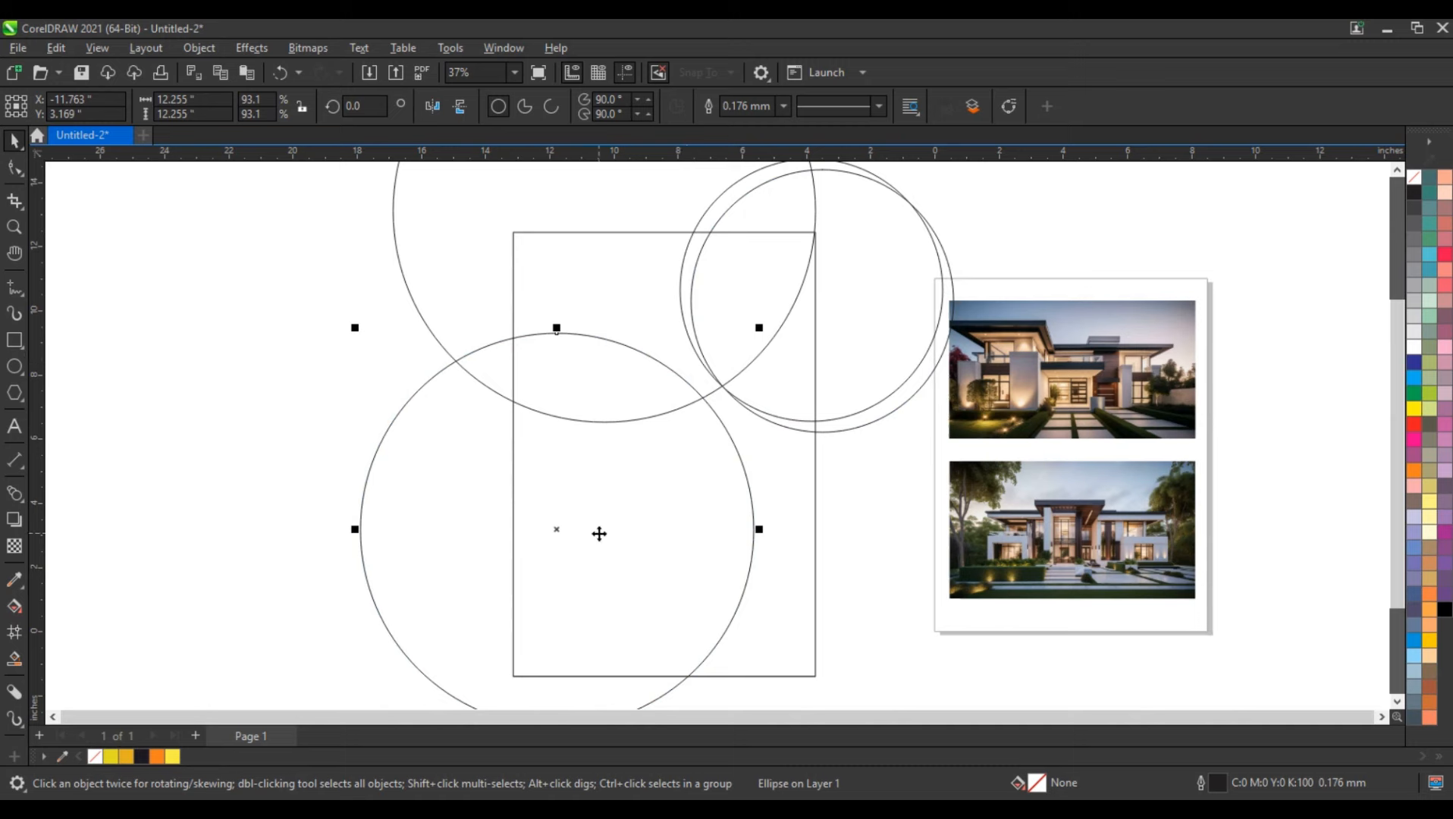
pyautogui.moveTo(599, 534); pyautogui.dragTo(630, 556)
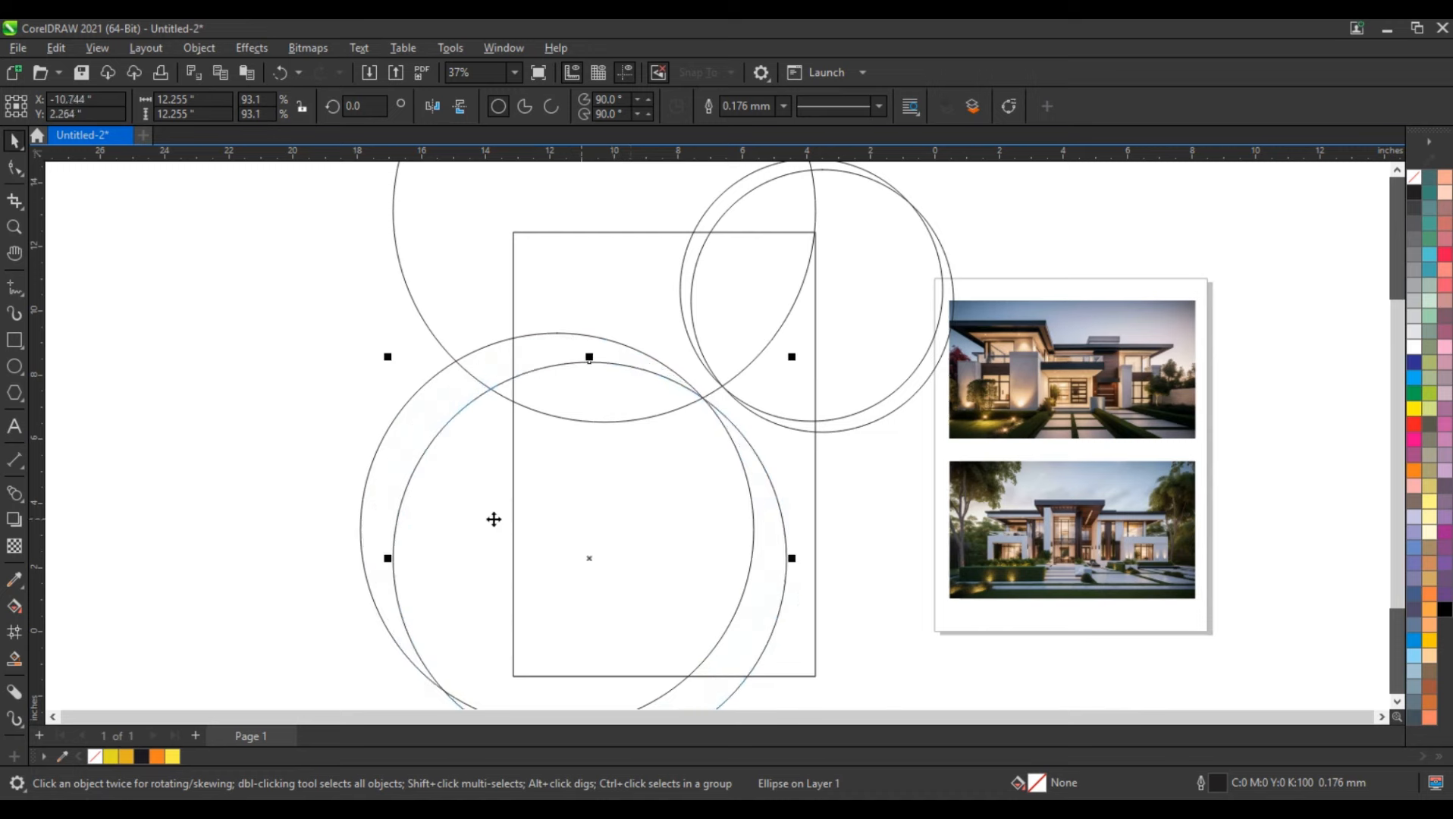
pyautogui.click(216, 455)
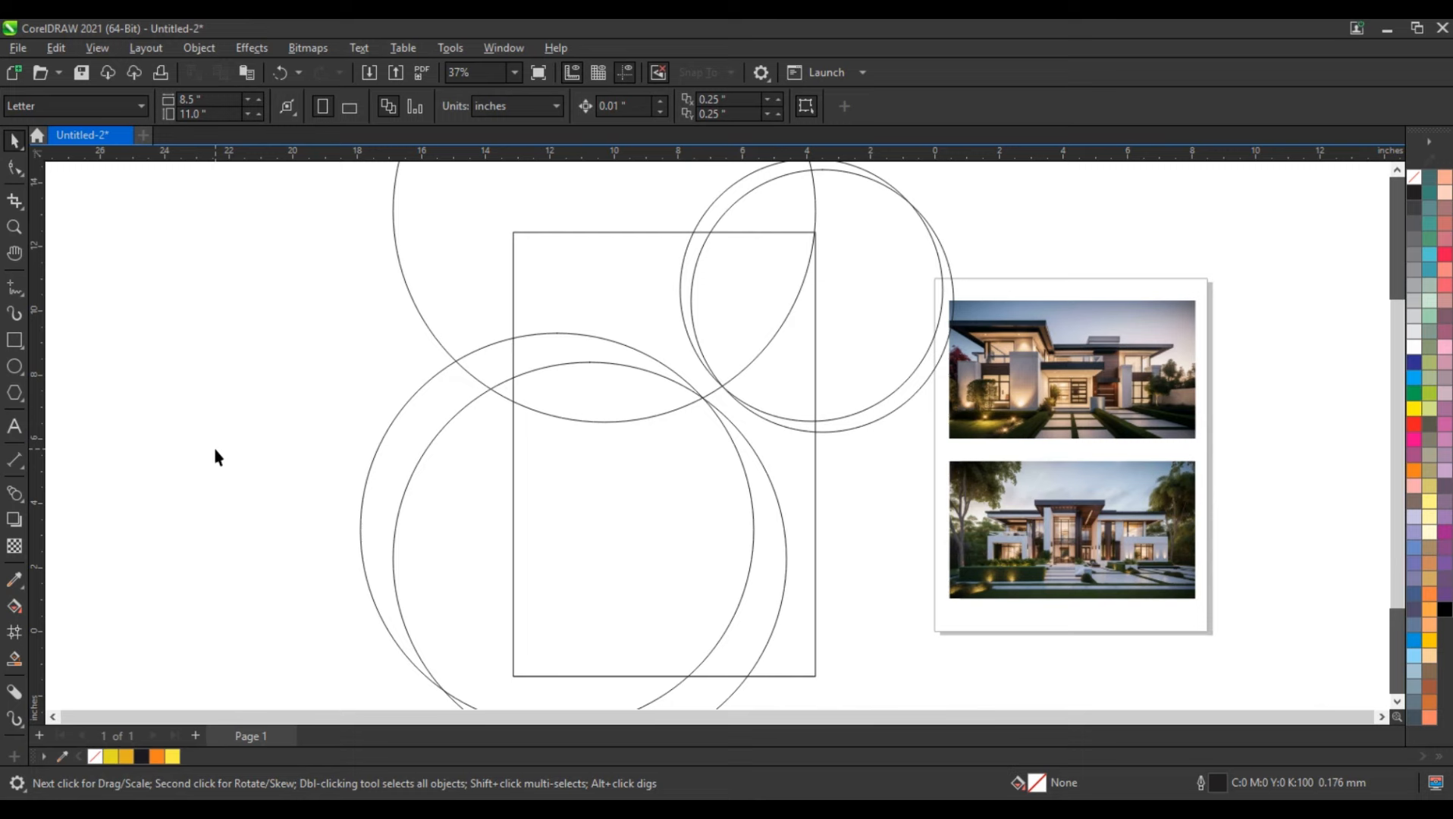
# Smart-fill the band between the upper-right and lower-left circles, join its pieces into one shape, and color it yellow
pyautogui.click(15, 658)
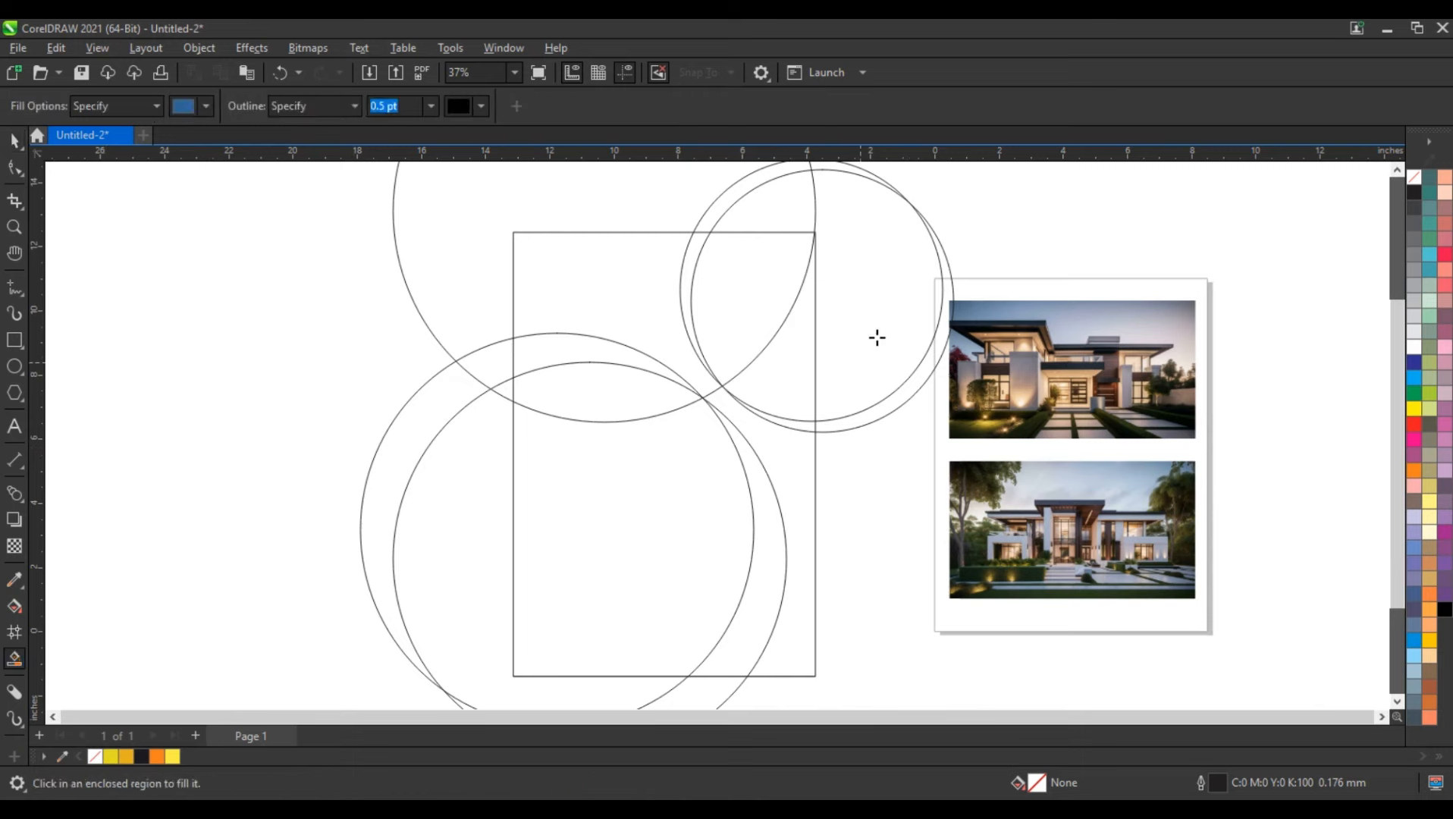
pyautogui.click(793, 458)
pyautogui.click(696, 377)
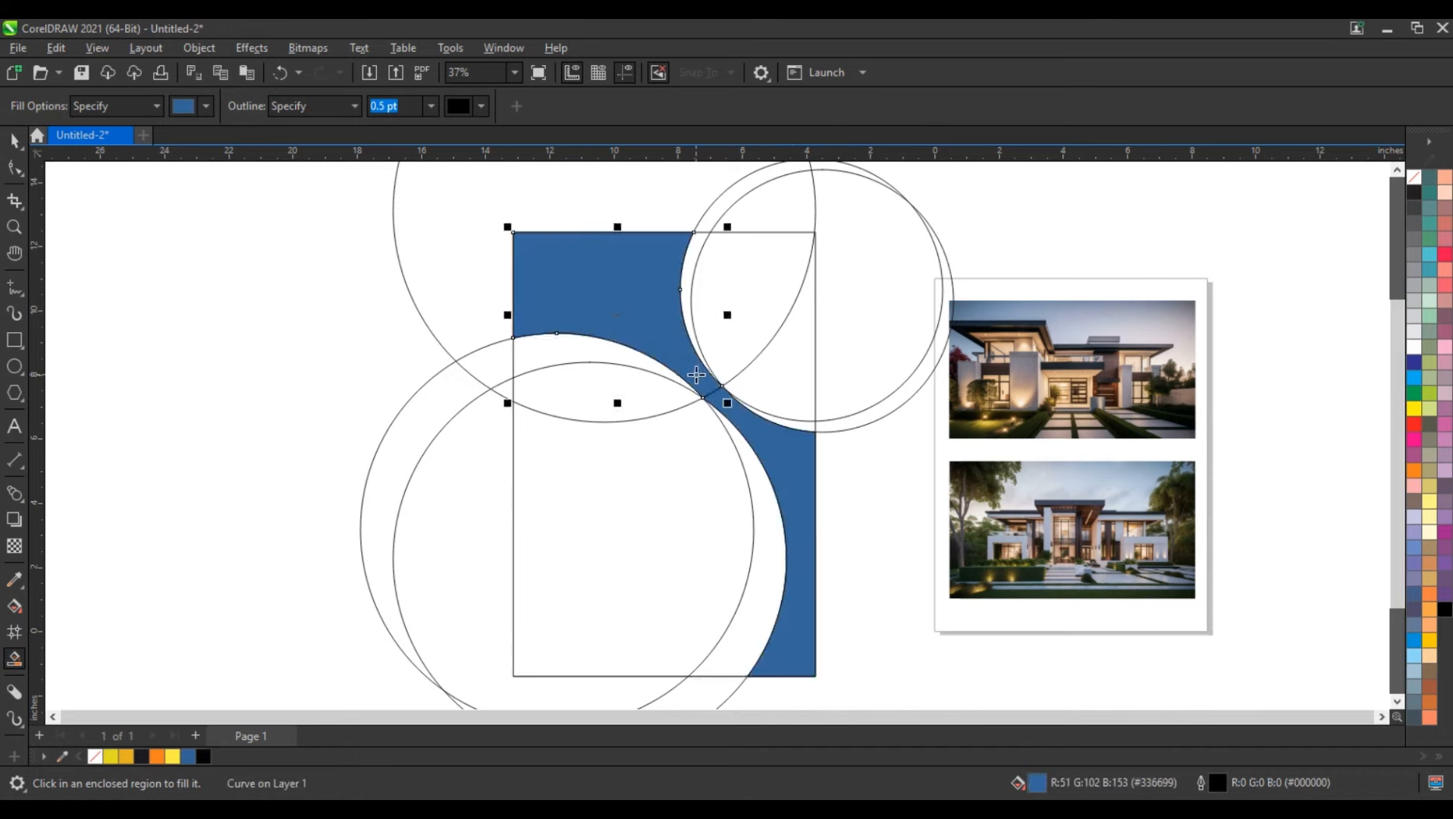
pyautogui.press('space')
pyautogui.keyDown('shift'); pyautogui.click(778, 444); pyautogui.keyUp('shift')
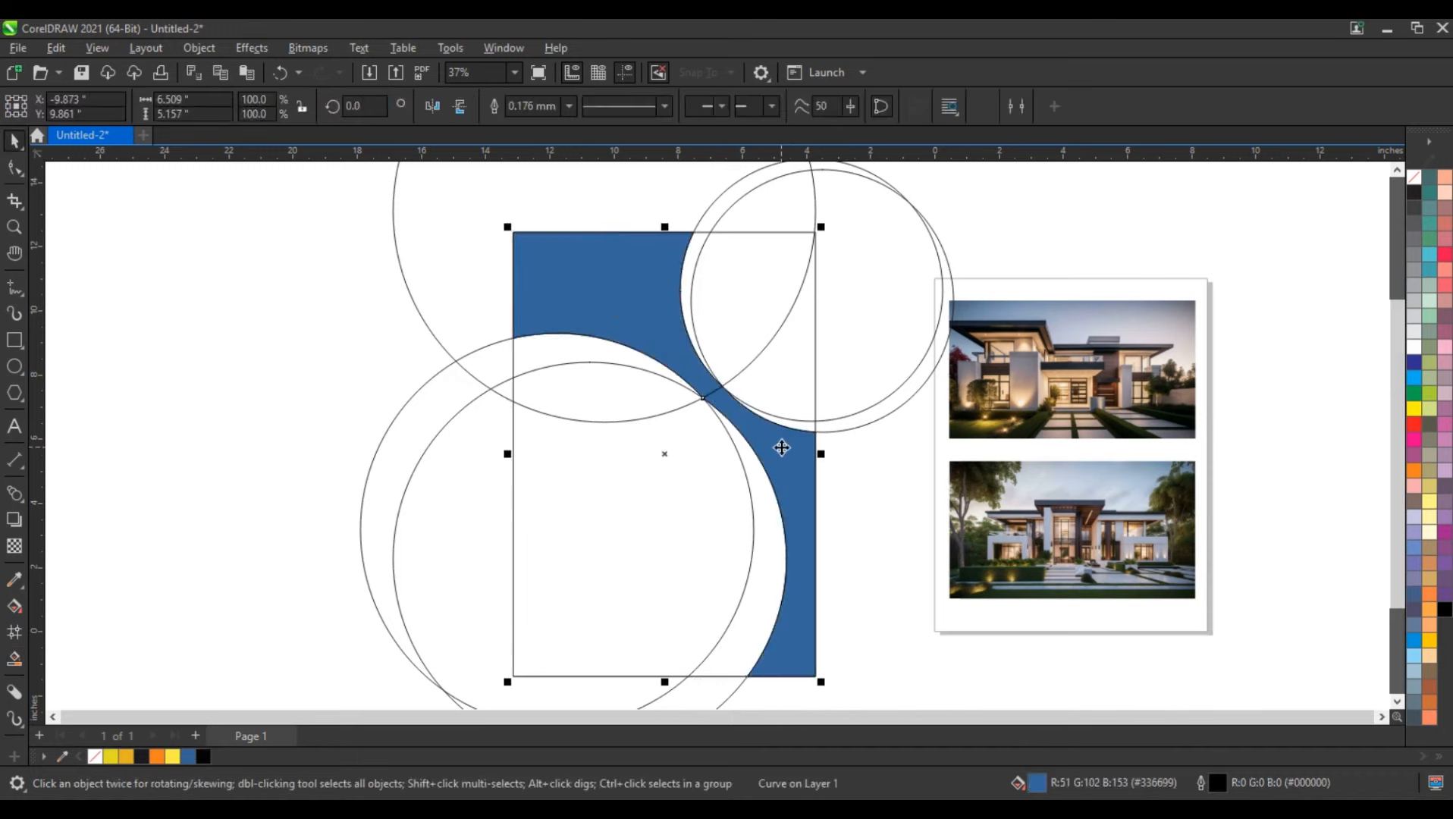
pyautogui.hotkey('ctrl', 'l')
pyautogui.click(113, 756)
pyautogui.click(402, 518)
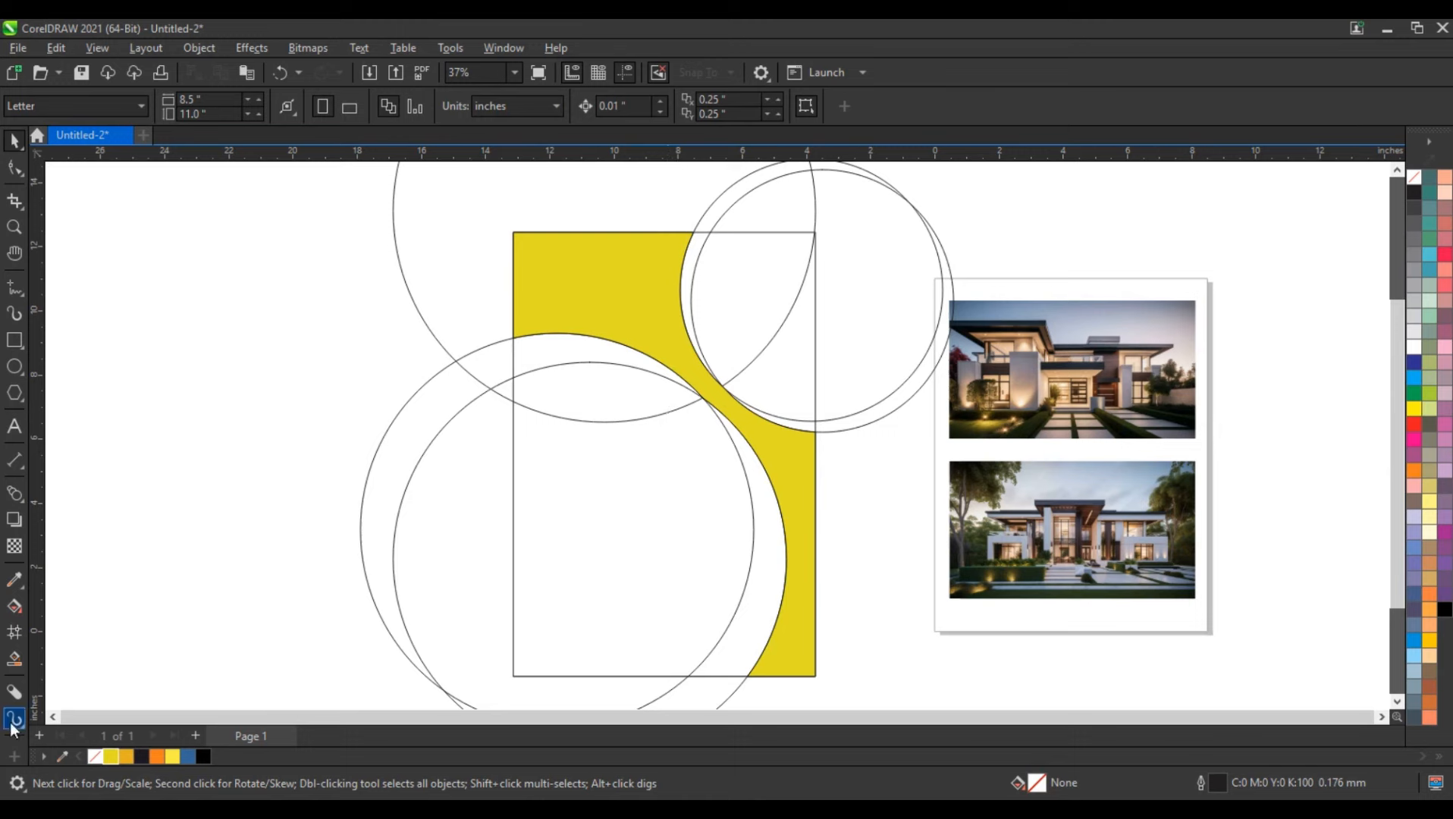
# Smart-fill the crescent between the two lower circles inside the rectangle and color it near-black (C76 M73 Y59 K73)
pyautogui.click(13, 658)
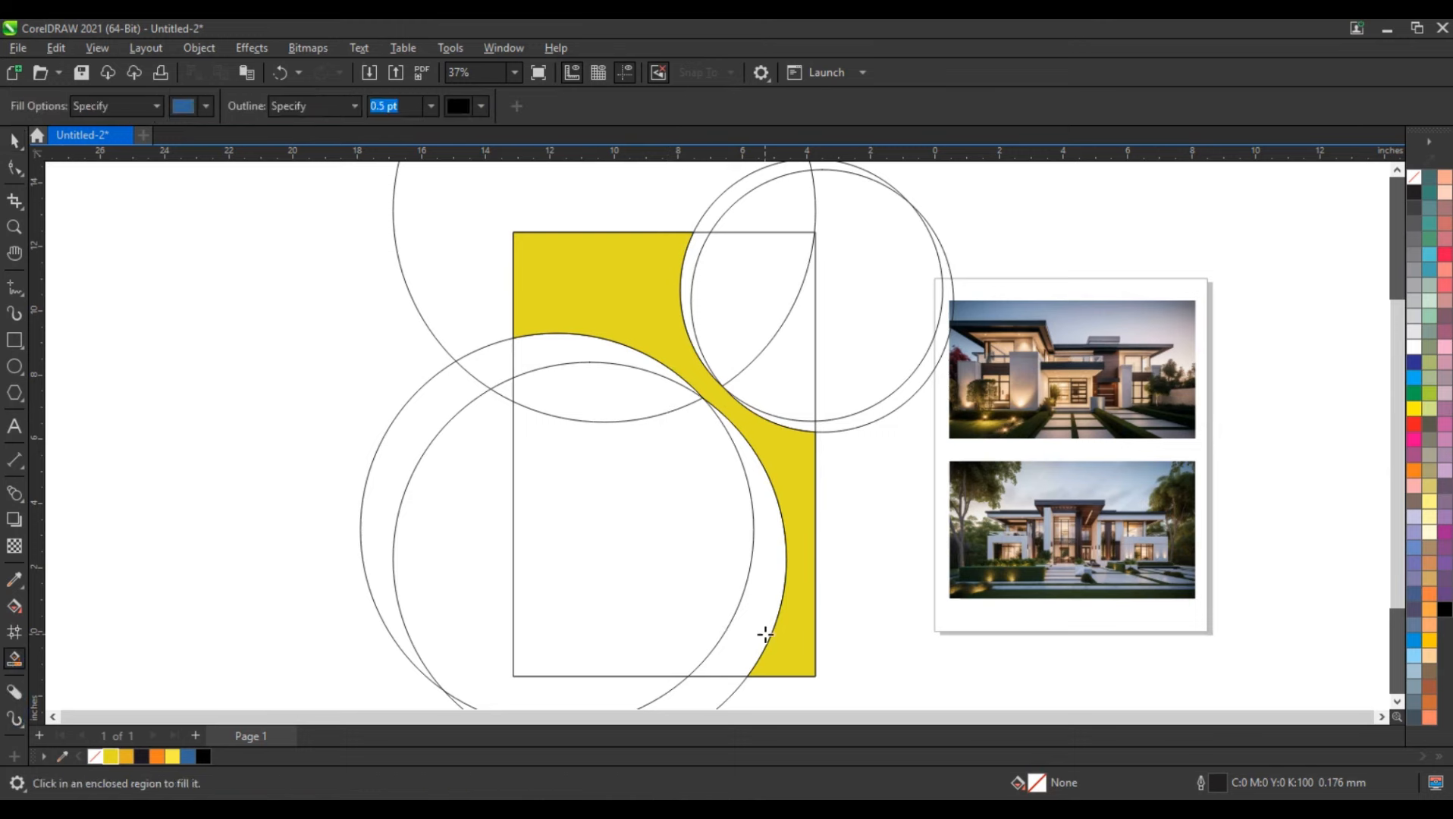
pyautogui.click(762, 633)
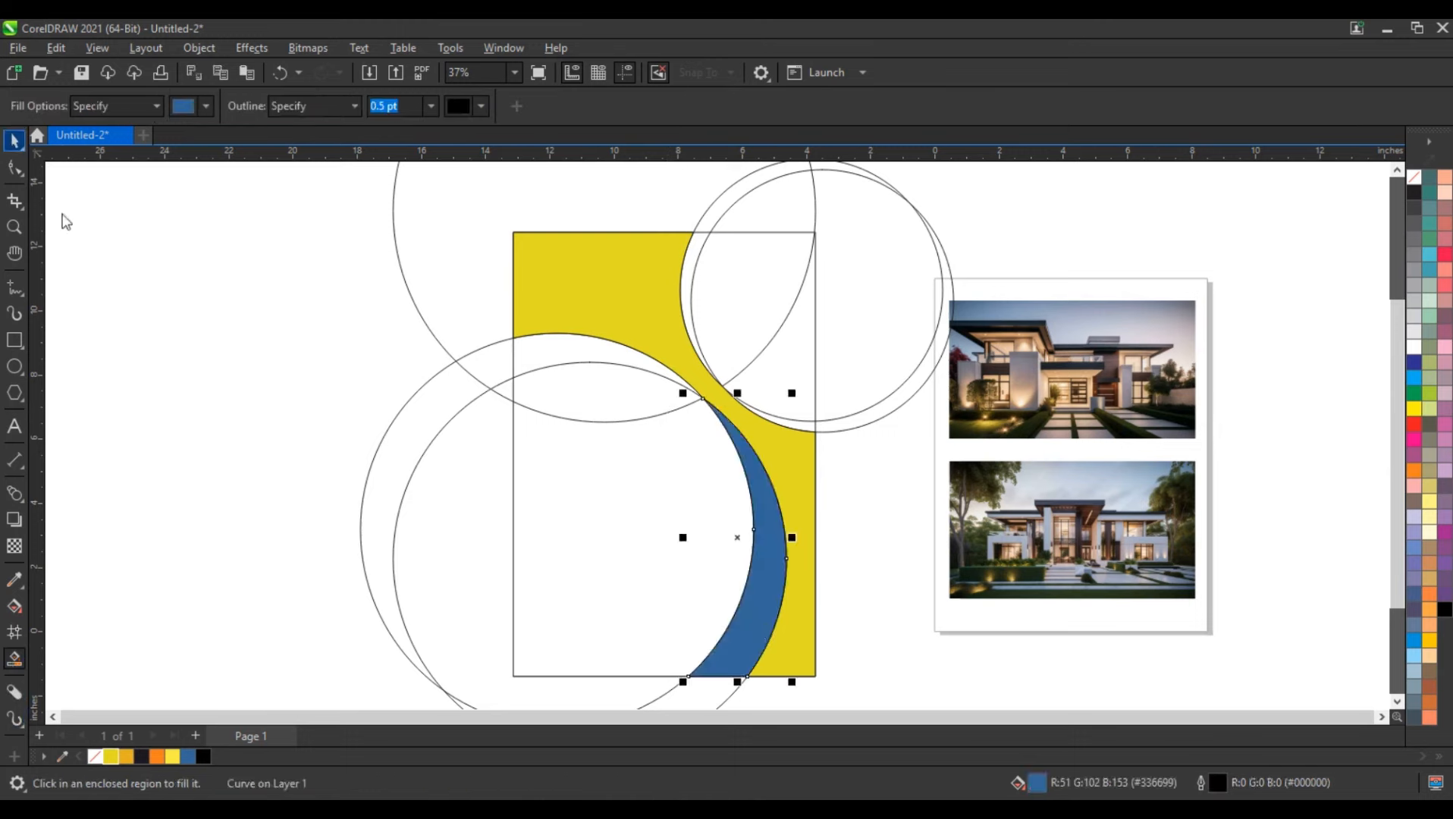
pyautogui.press('space')
pyautogui.click(141, 755)
pyautogui.click(171, 617)
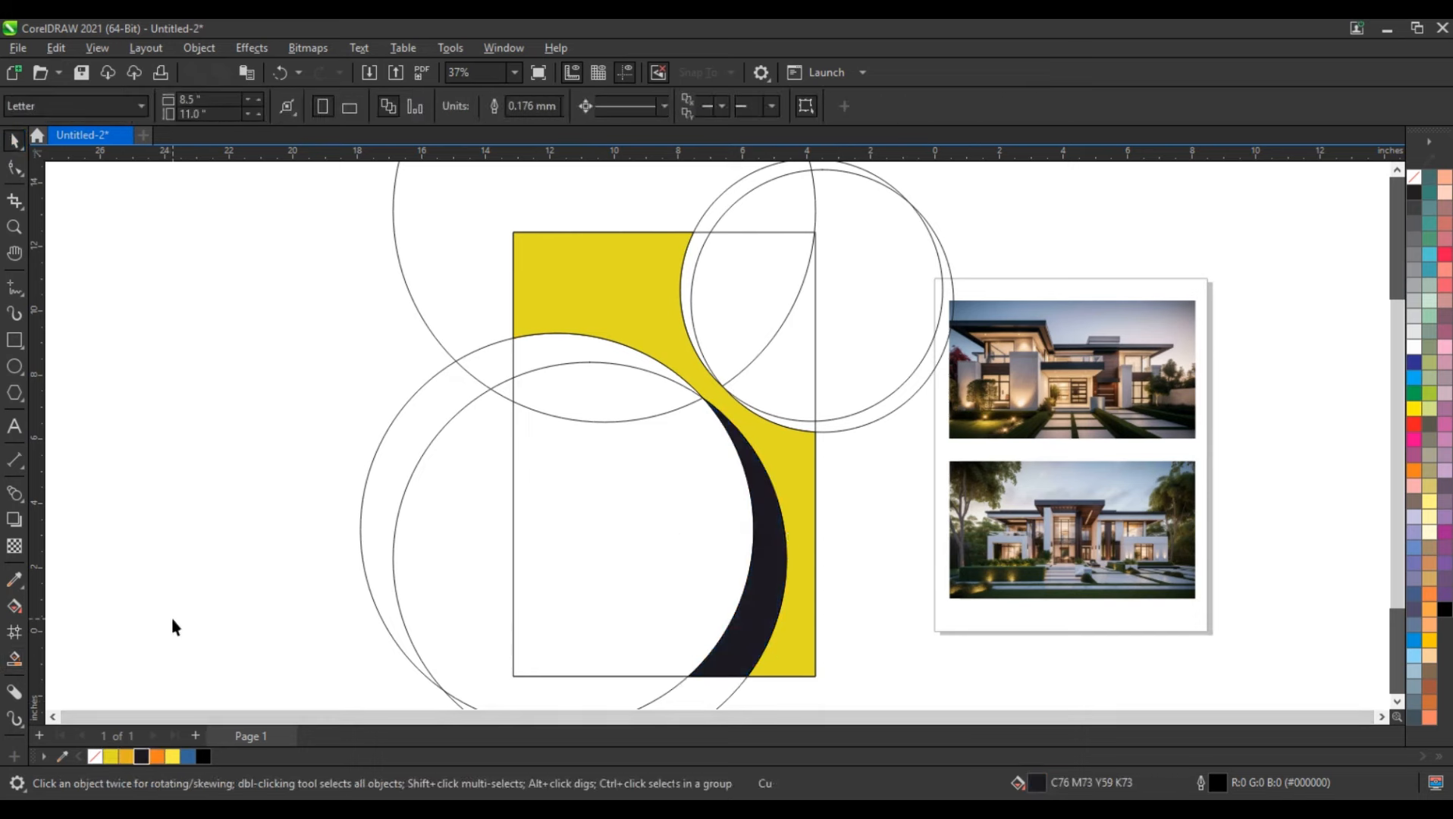
# Smart-fill the thin crescent on the left side of the two small upper circles and color it orange
pyautogui.click(14, 658)
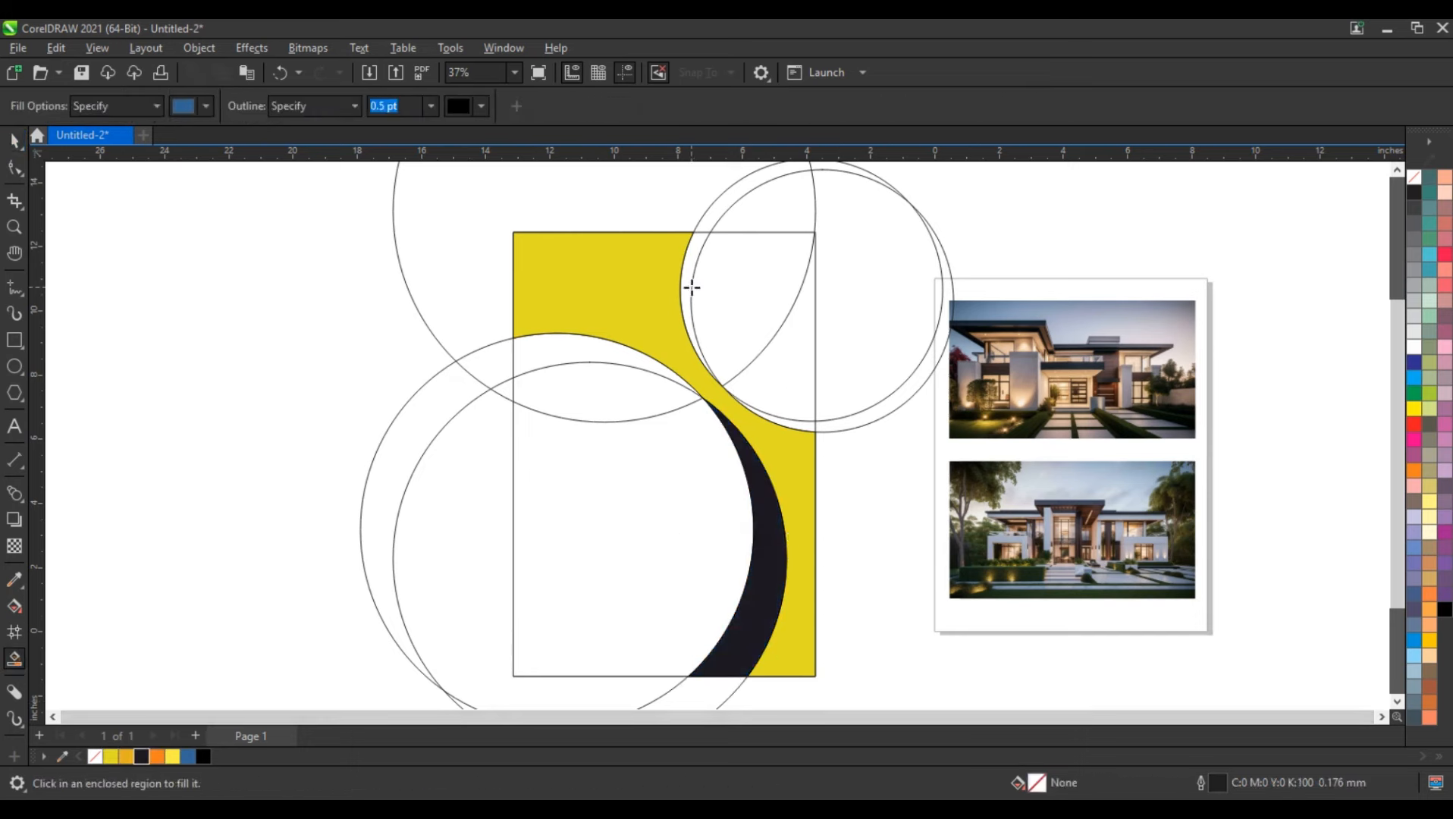
pyautogui.click(688, 288)
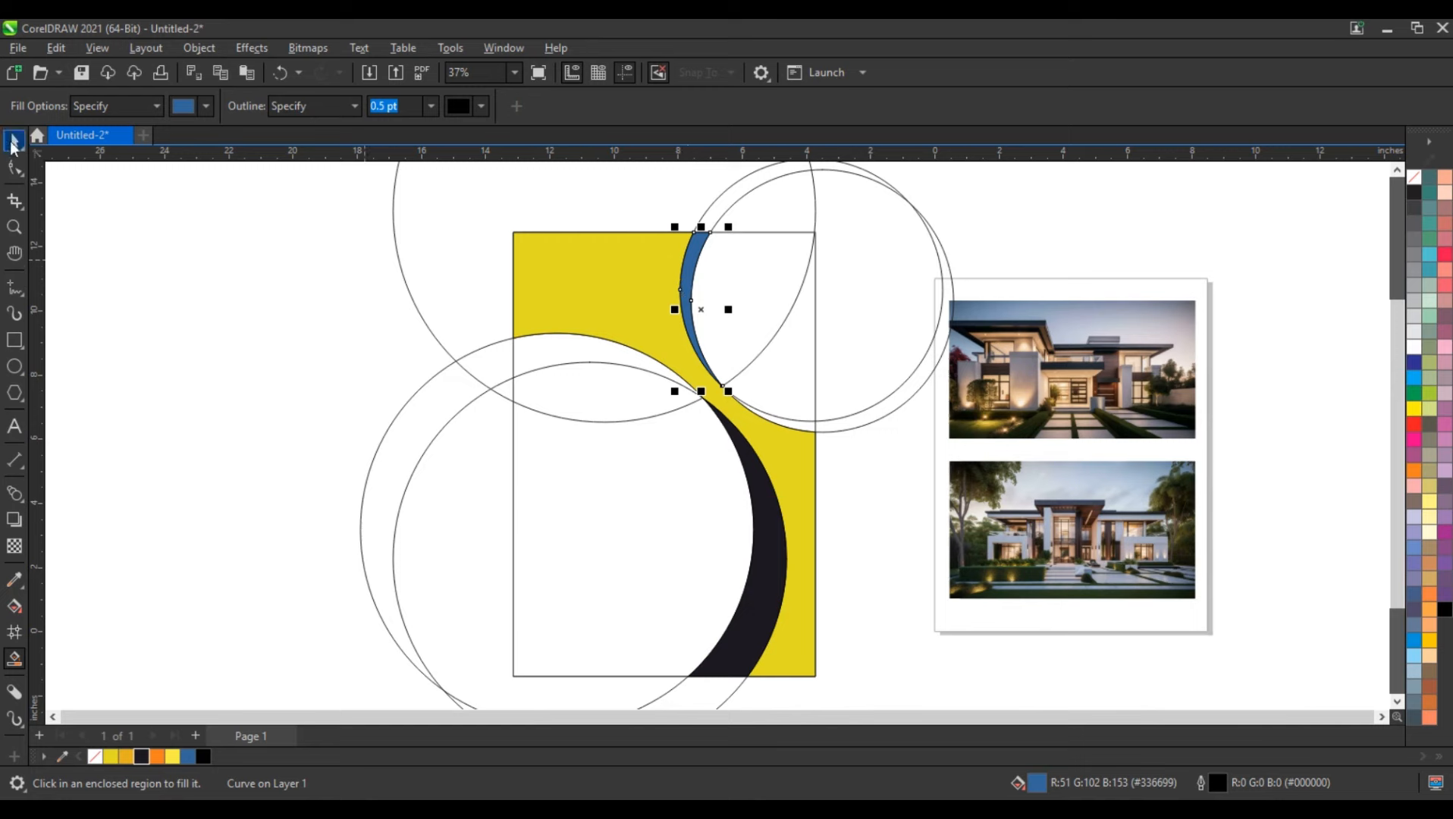
pyautogui.press('space')
pyautogui.click(158, 756)
pyautogui.click(202, 528)
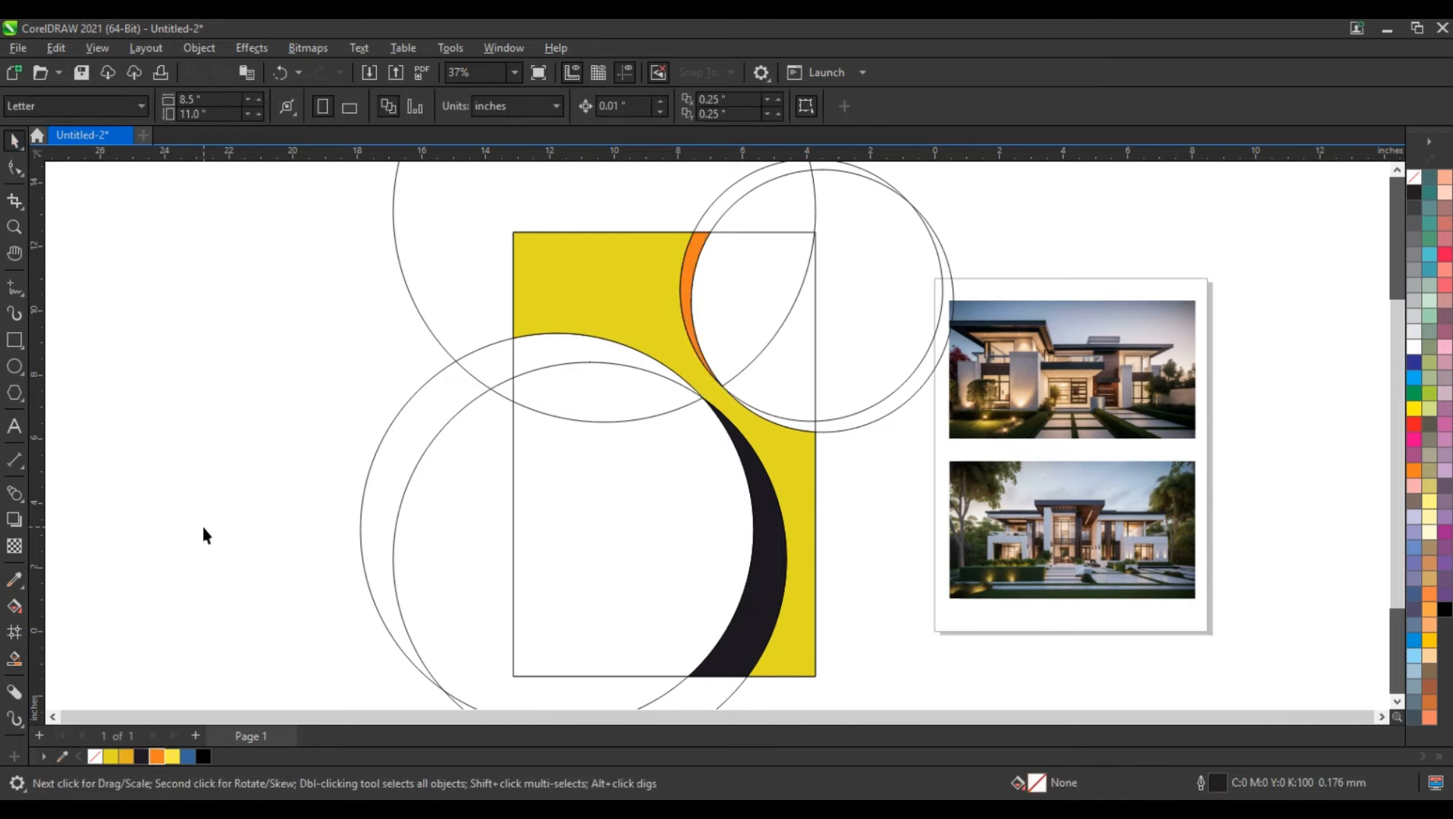
# Smart-fill the curved area at the rectangle's upper-right edge, color it light grey, and delete the two small guide circles
pyautogui.click(33, 655)
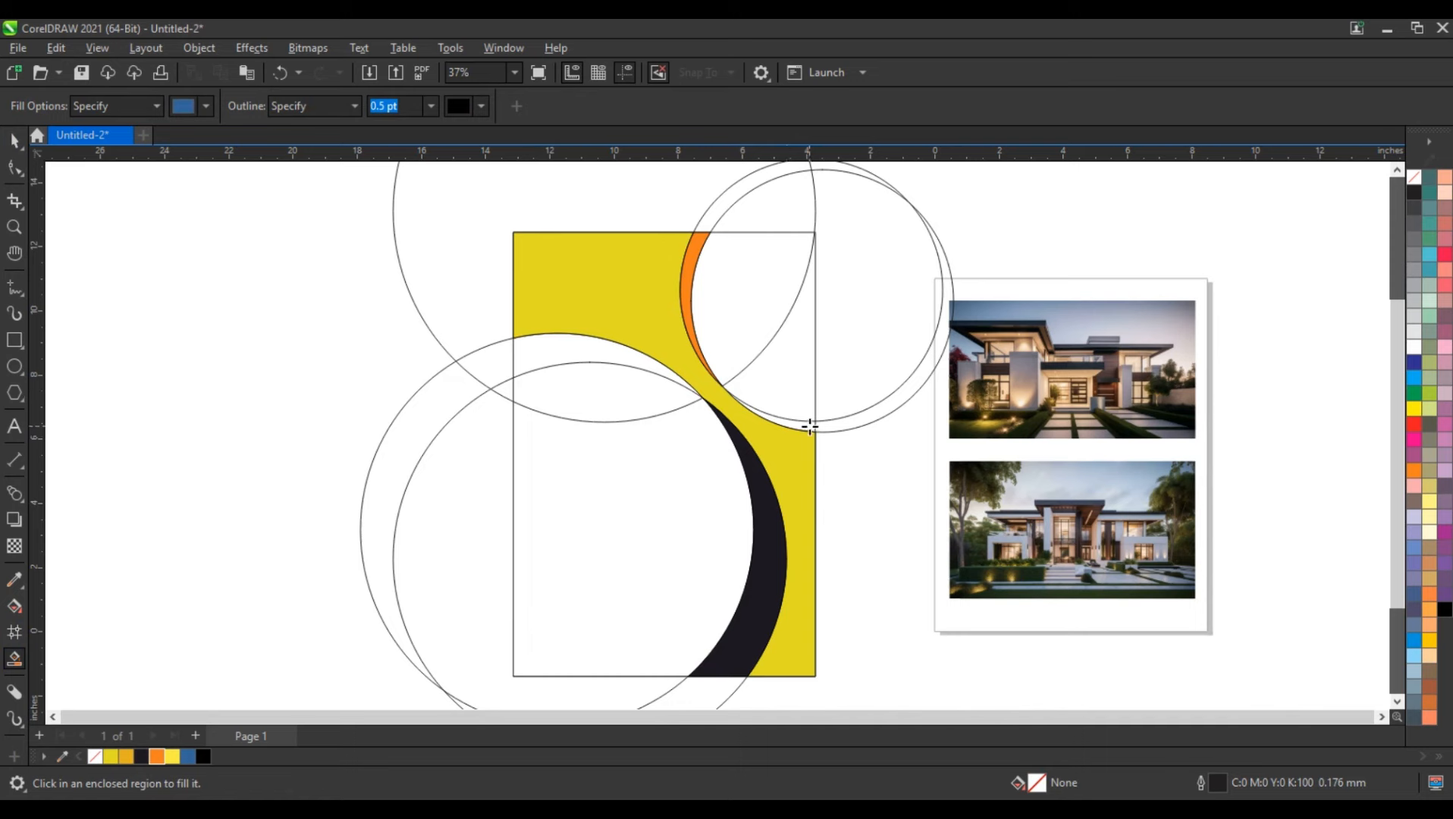
pyautogui.click(808, 423)
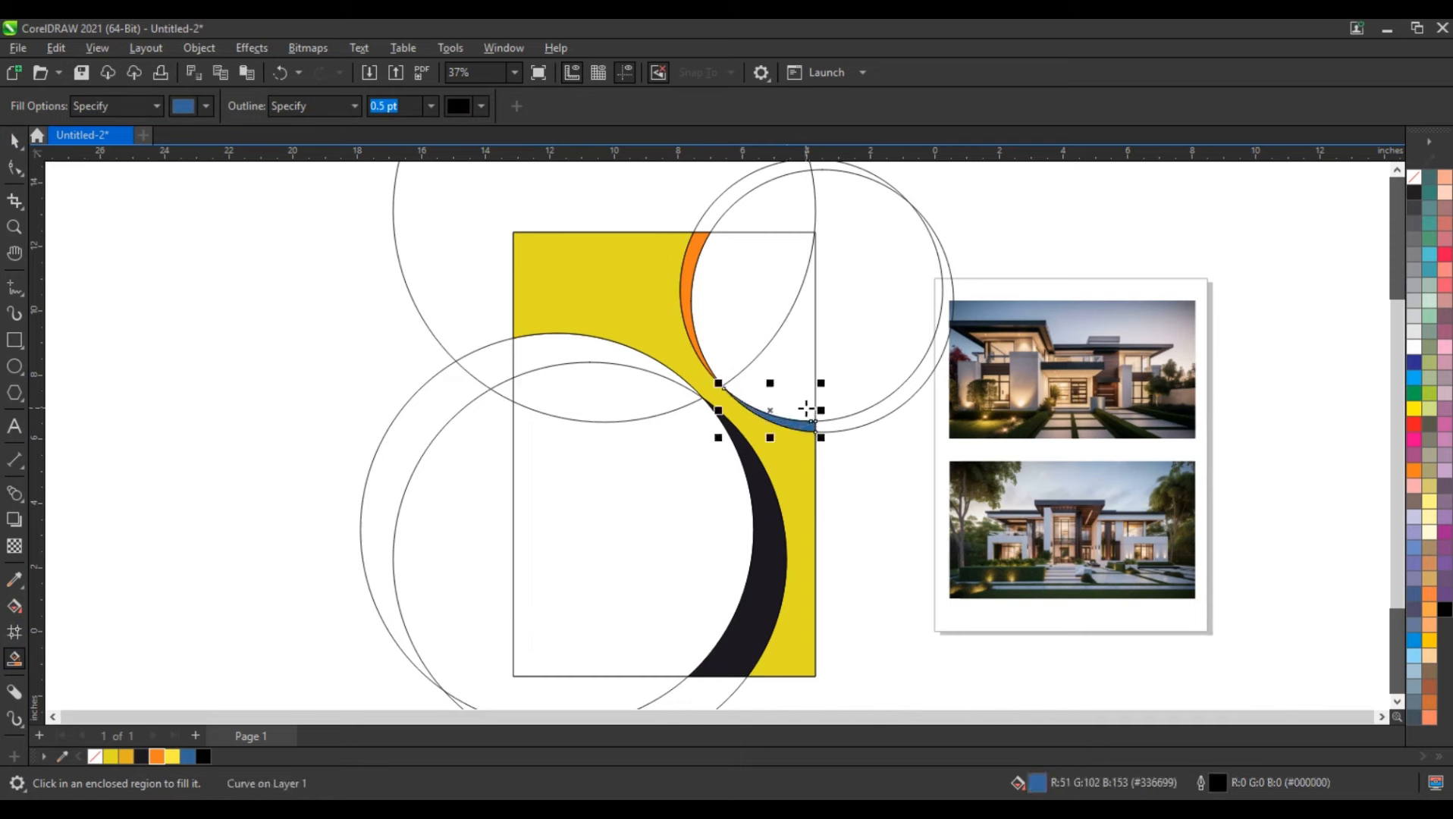
pyautogui.click(13, 140)
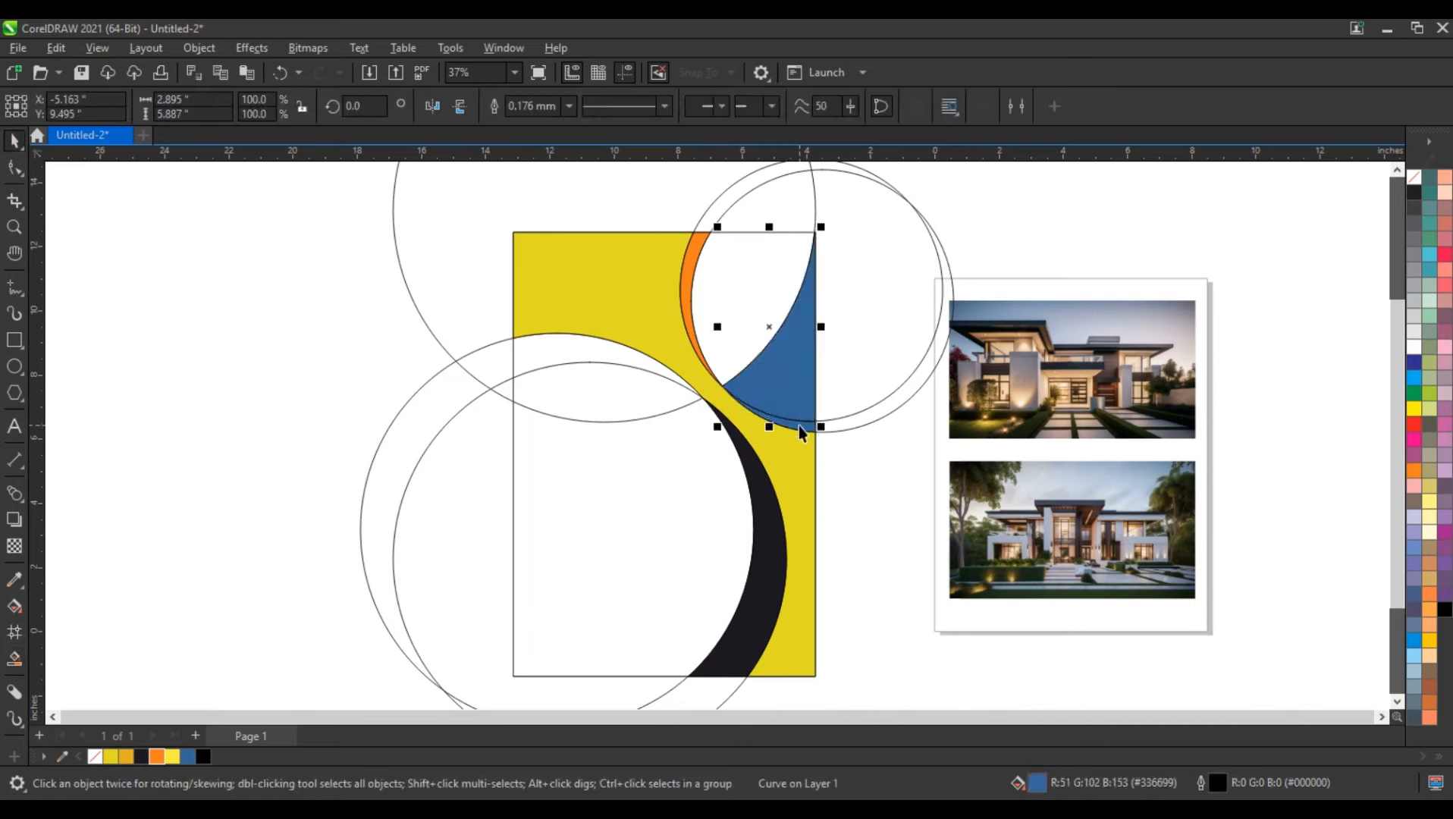
pyautogui.click(1415, 319)
pyautogui.click(894, 401)
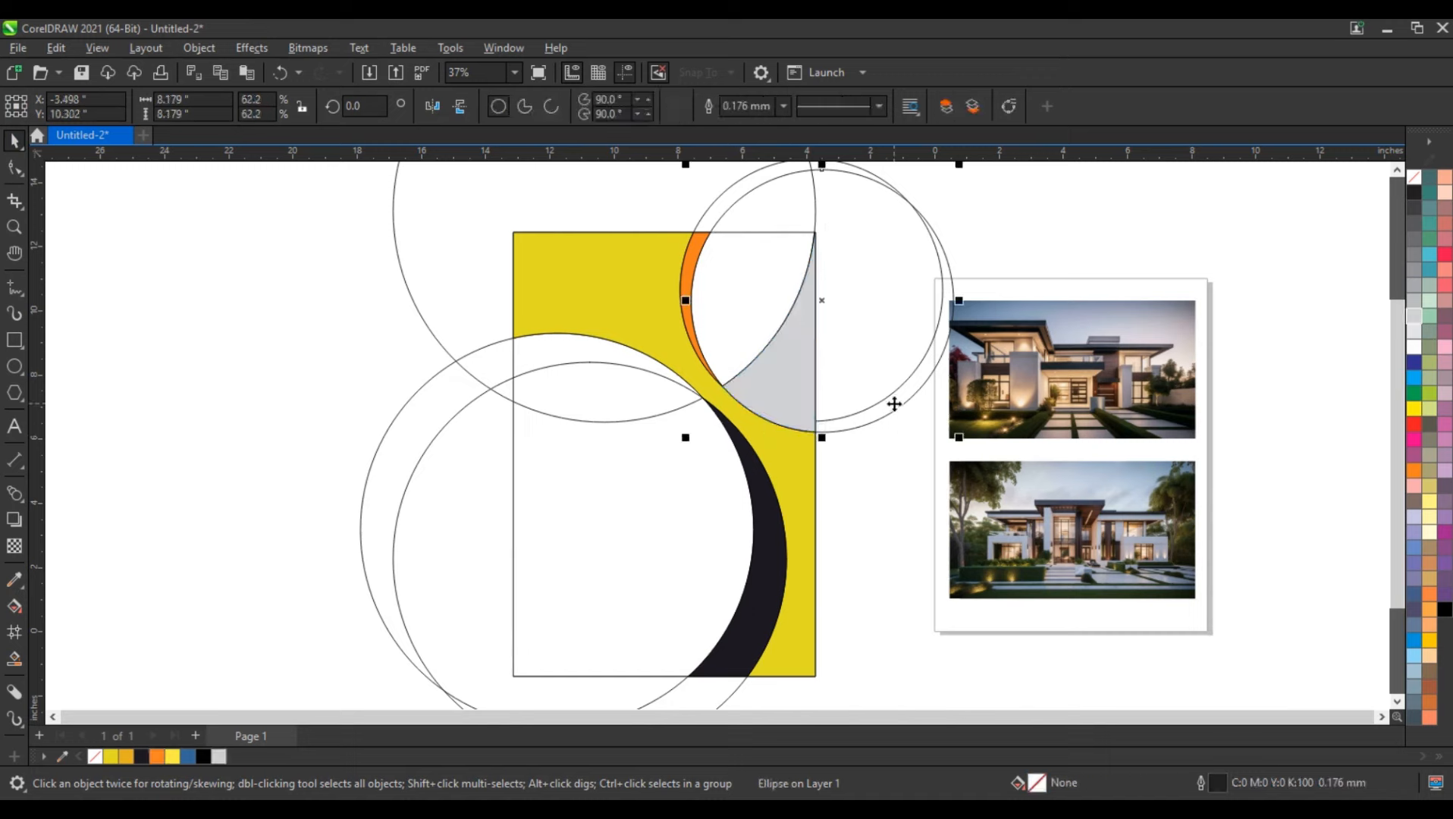
pyautogui.press('Delete')
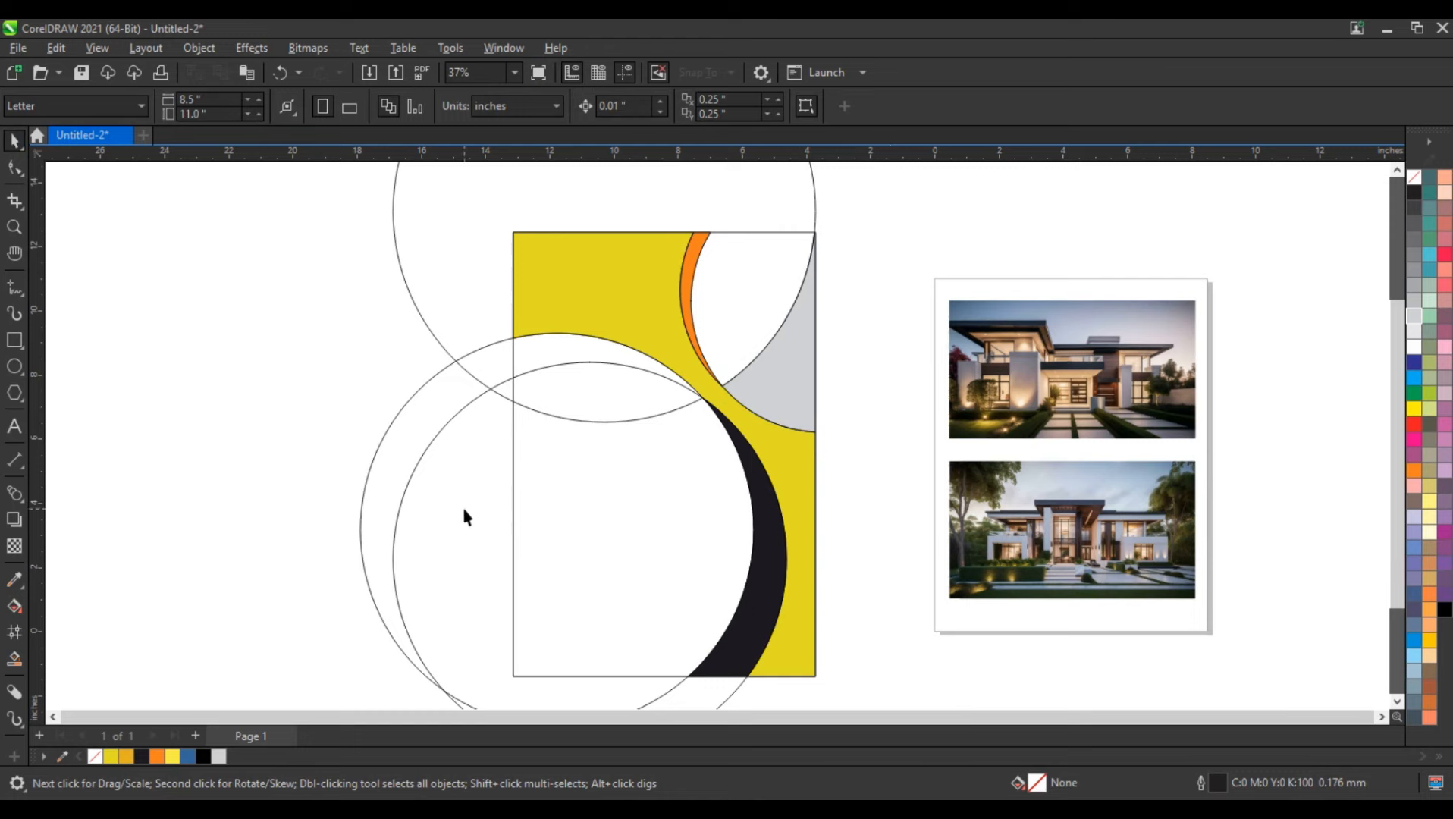
# Smart-fill both parts of the lens where the large circles overlap inside the rectangle's left edge, and merge them into one shape
pyautogui.click(16, 660)
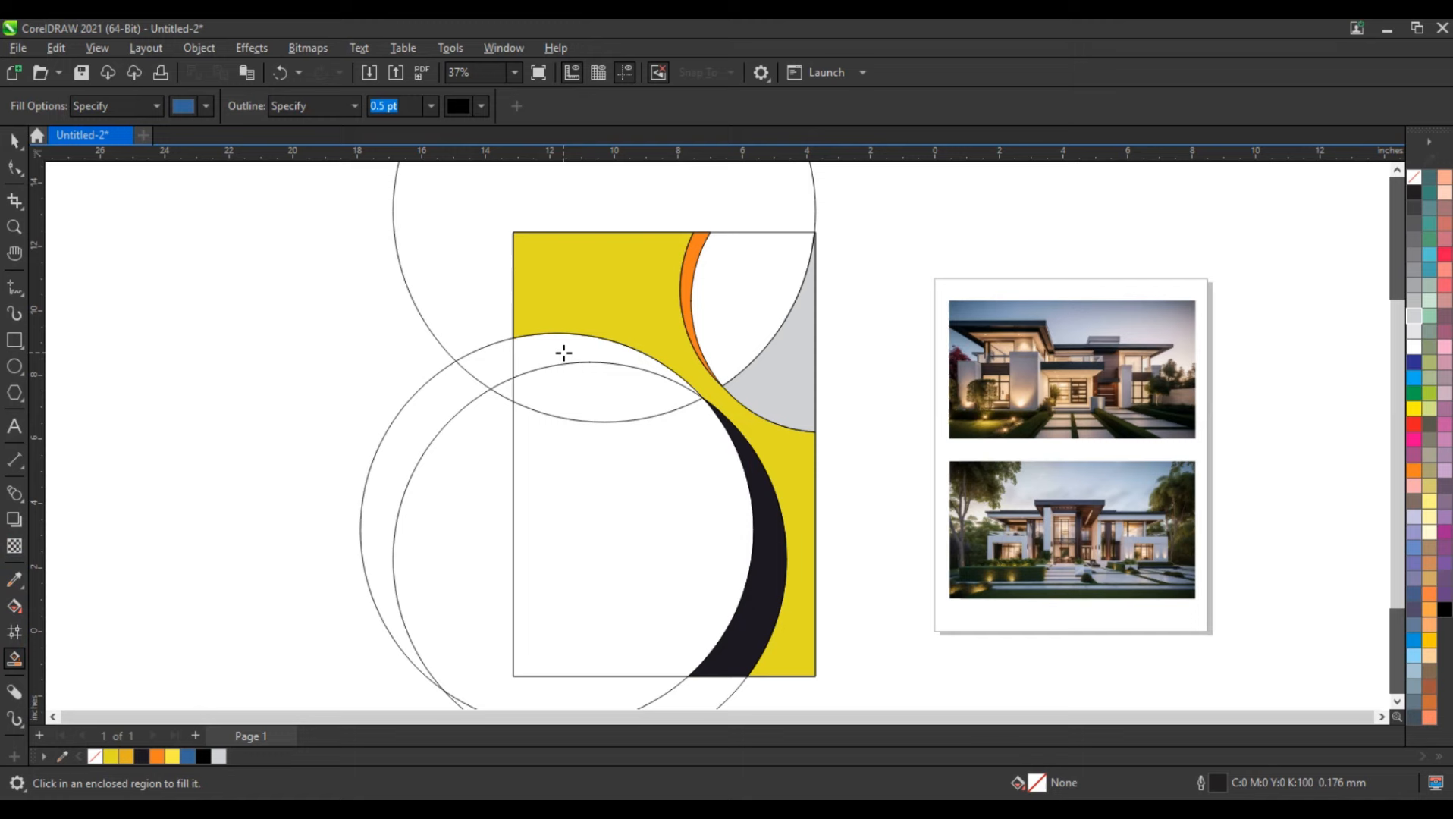
pyautogui.click(563, 352)
pyautogui.click(585, 392)
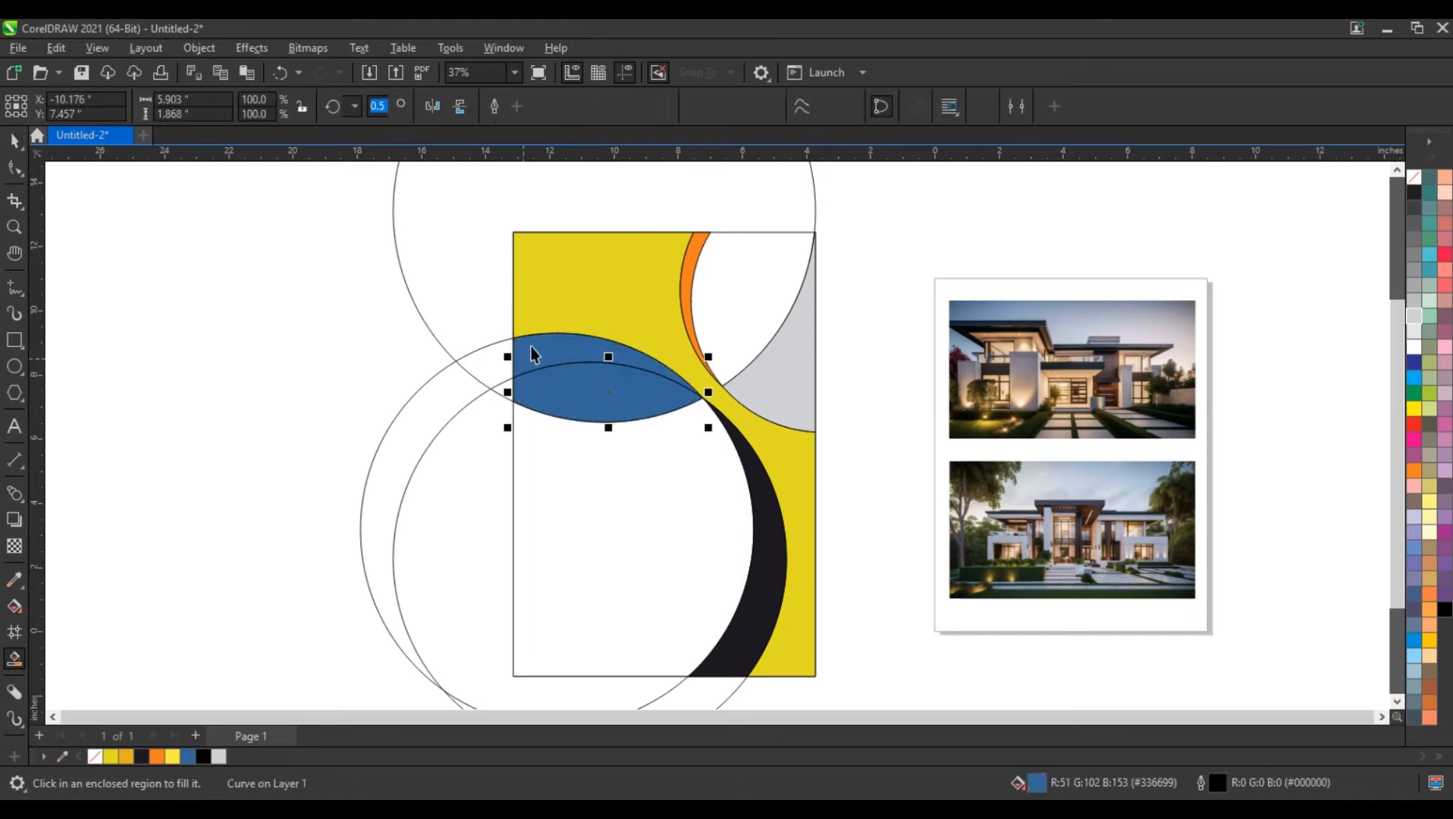
pyautogui.press('space')
pyautogui.click(534, 116)
pyautogui.click(280, 389)
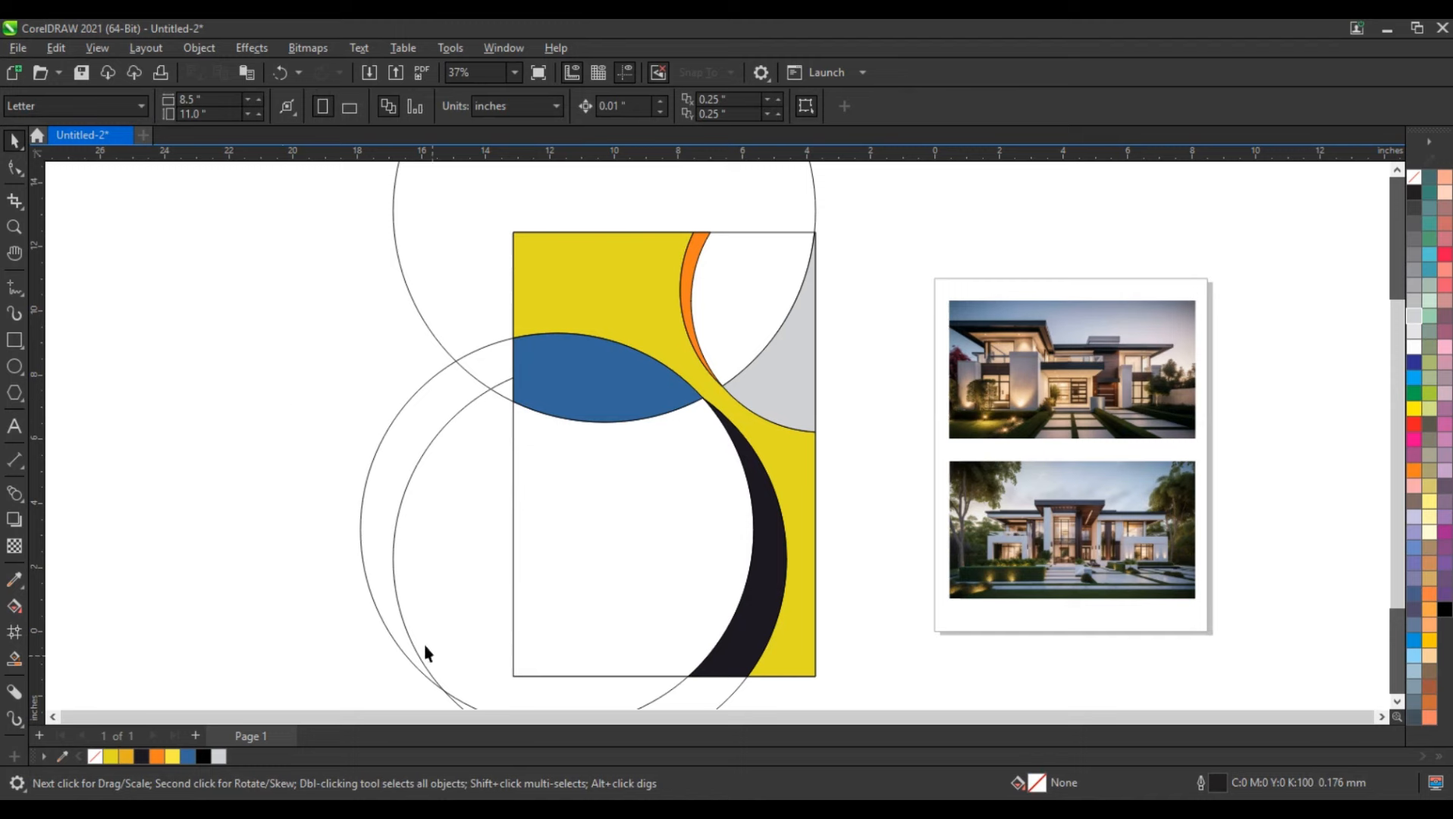
# Delete the large upper guide circle and the outer of the two large lower guide circles
pyautogui.click(435, 324)
pyautogui.press('Delete')
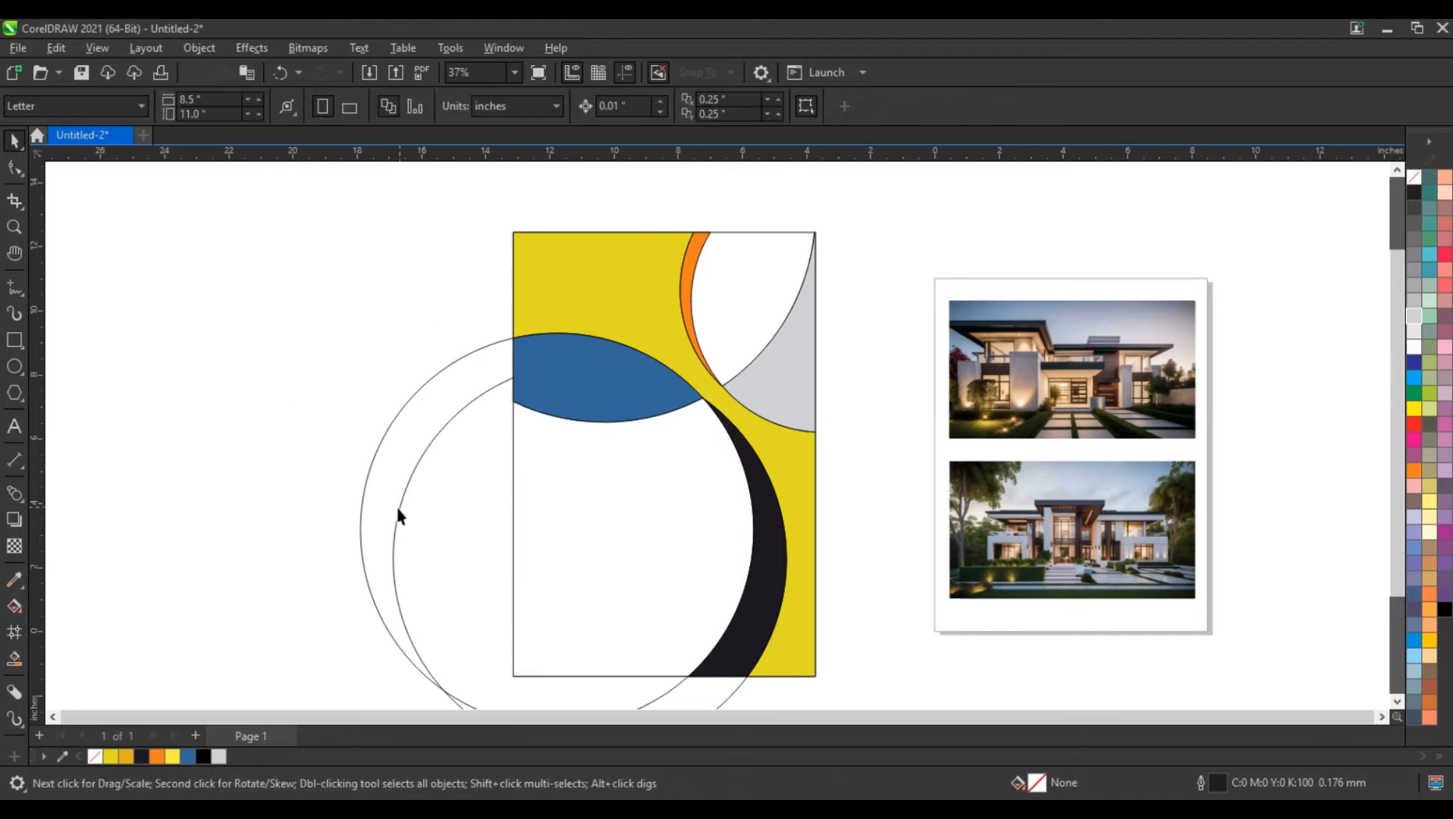
pyautogui.click(376, 461)
pyautogui.press('Delete')
# Shift the remaining large lower circle slightly left, give it a white outline, and place a copy slightly higher over the dark crescent
pyautogui.click(409, 509)
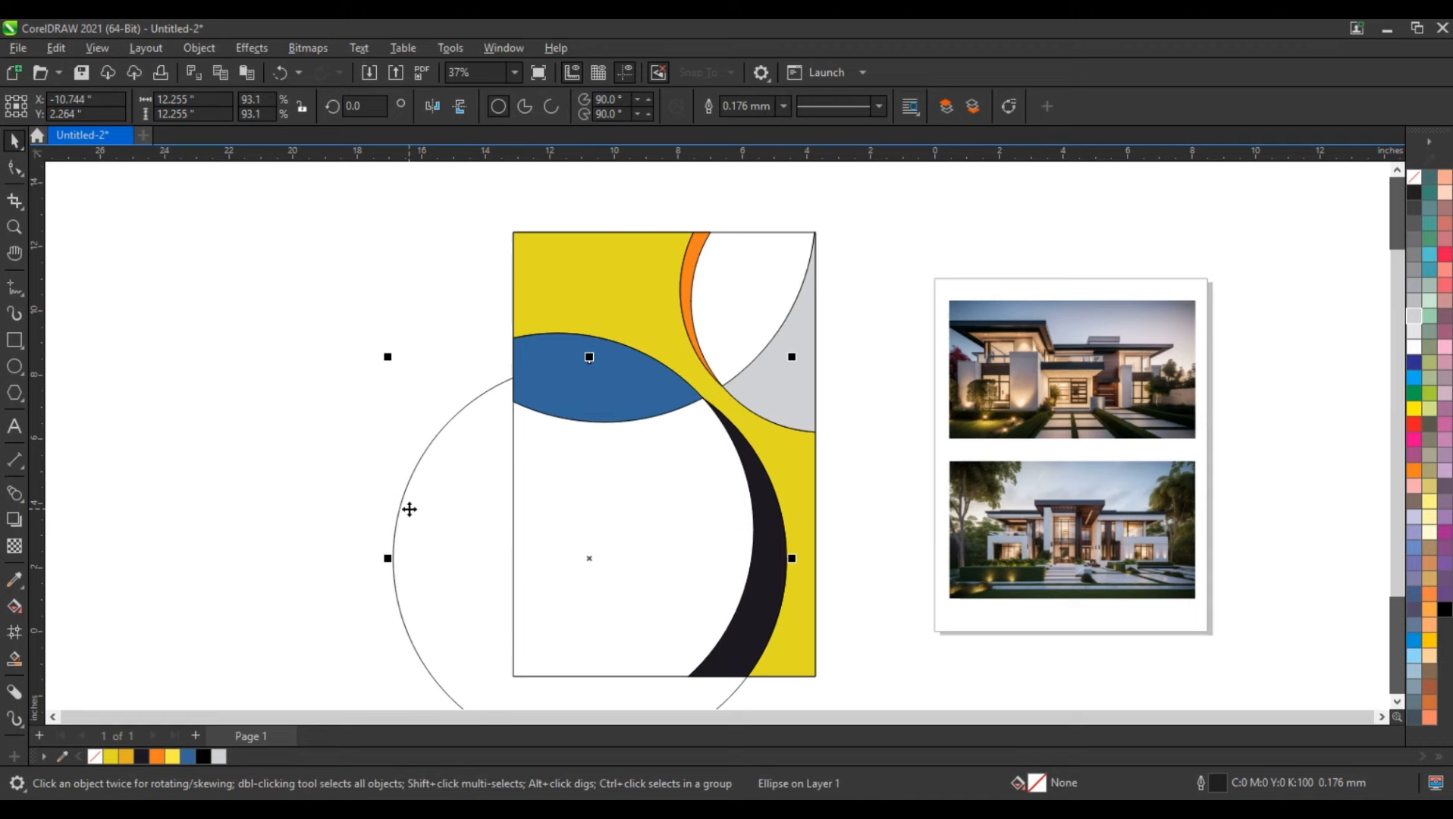
pyautogui.moveTo(505, 601); pyautogui.dragTo(494, 603)
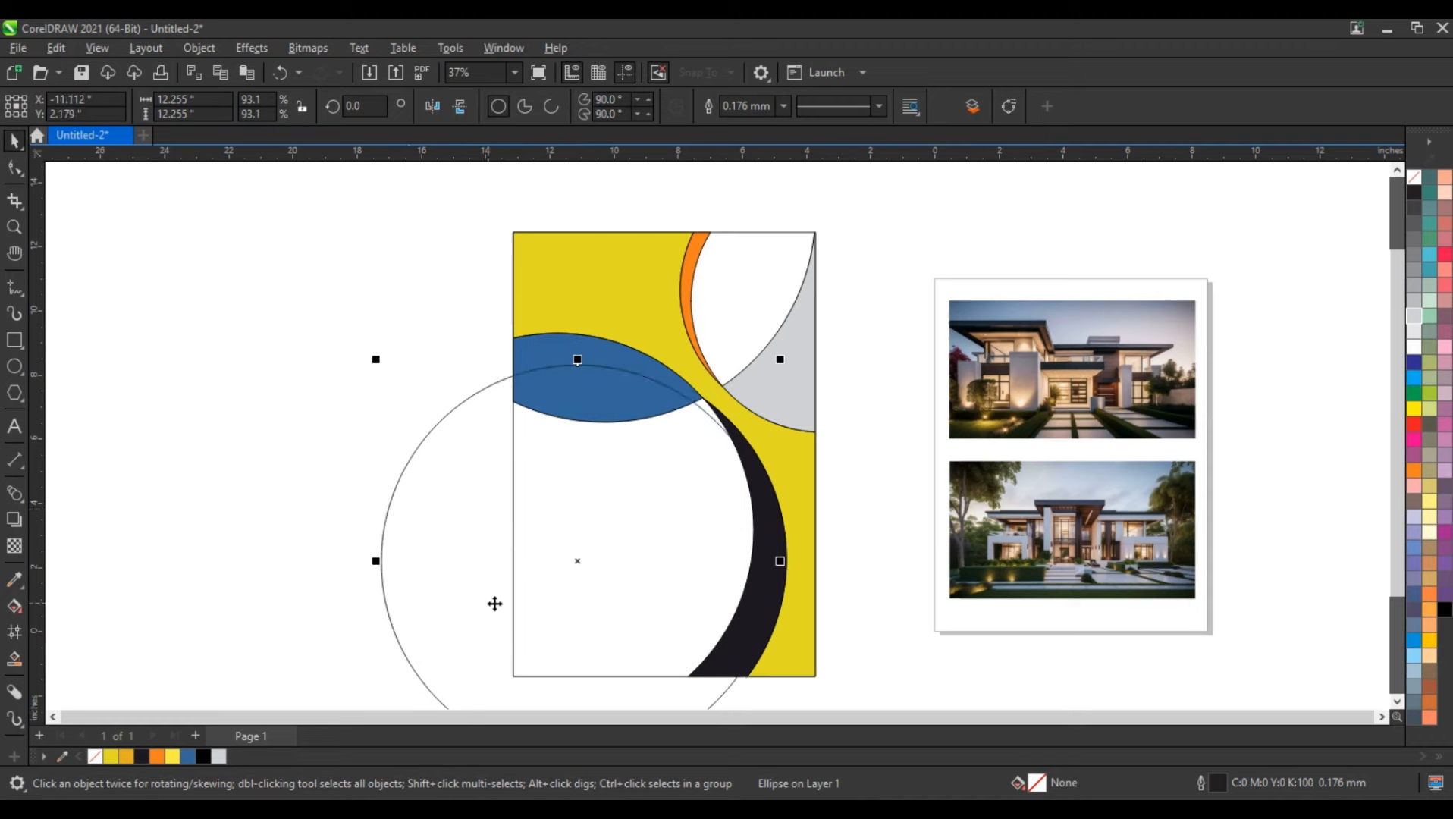
pyautogui.rightClick(1414, 346)
pyautogui.click(1349, 359)
pyautogui.moveTo(585, 597); pyautogui.dragTo(581, 584)
# Smart-fill the lower sliver between the two white-outlined circles inside the dark crescent and color it orange
pyautogui.click(15, 658)
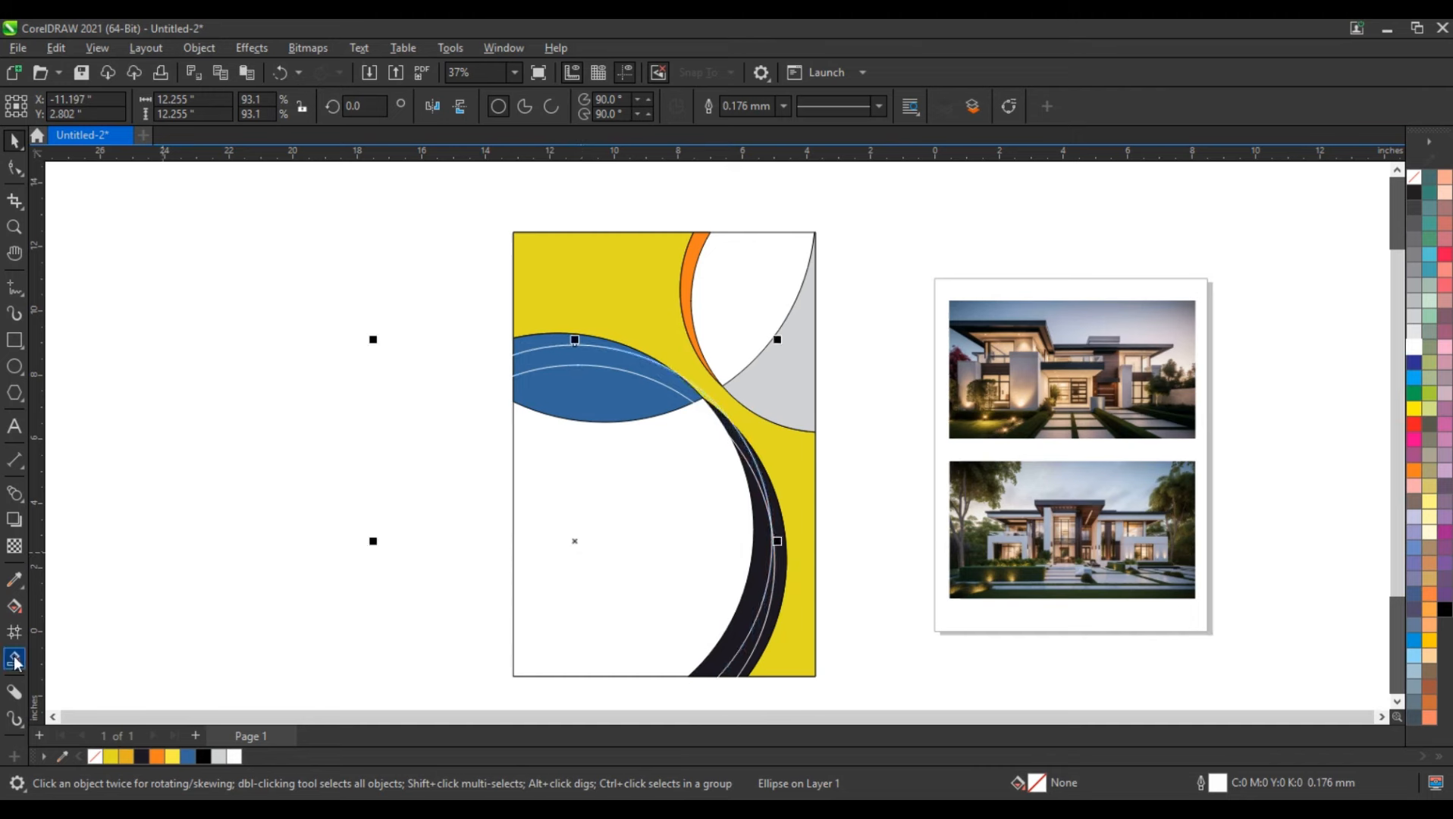
pyautogui.click(747, 650)
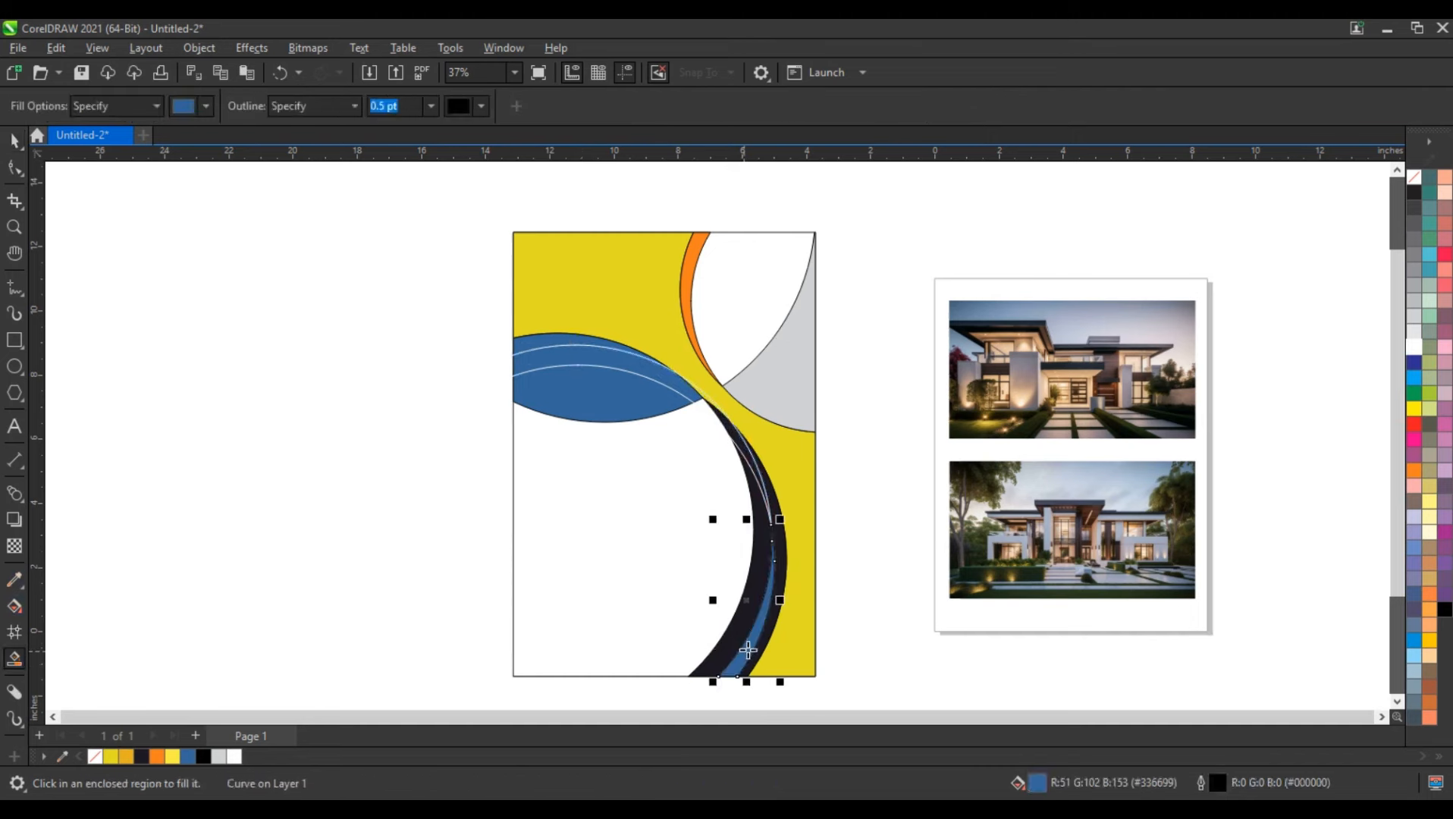
pyautogui.click(12, 141)
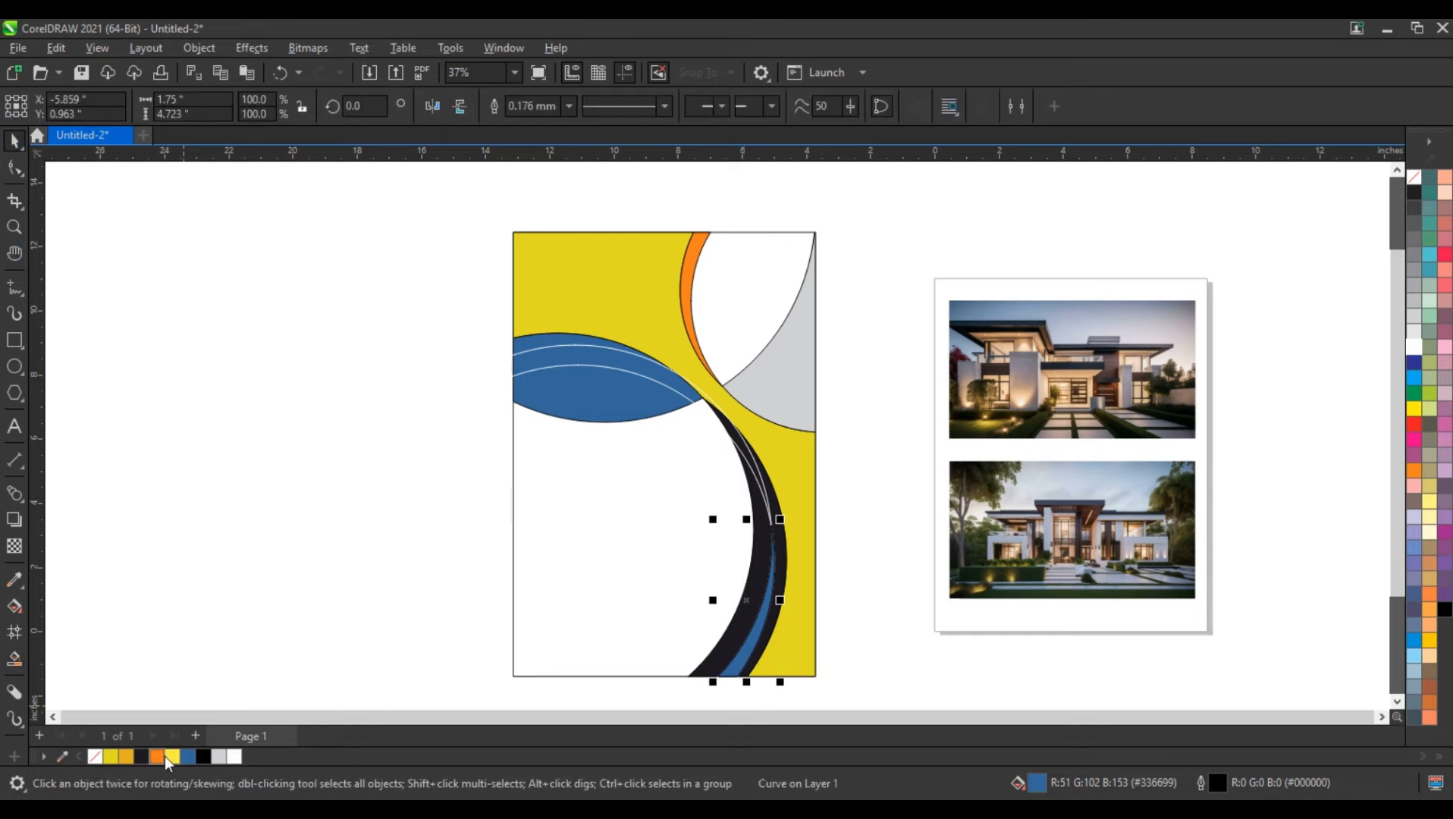
# Delete the two white-outlined guide circles
pyautogui.click(541, 371)
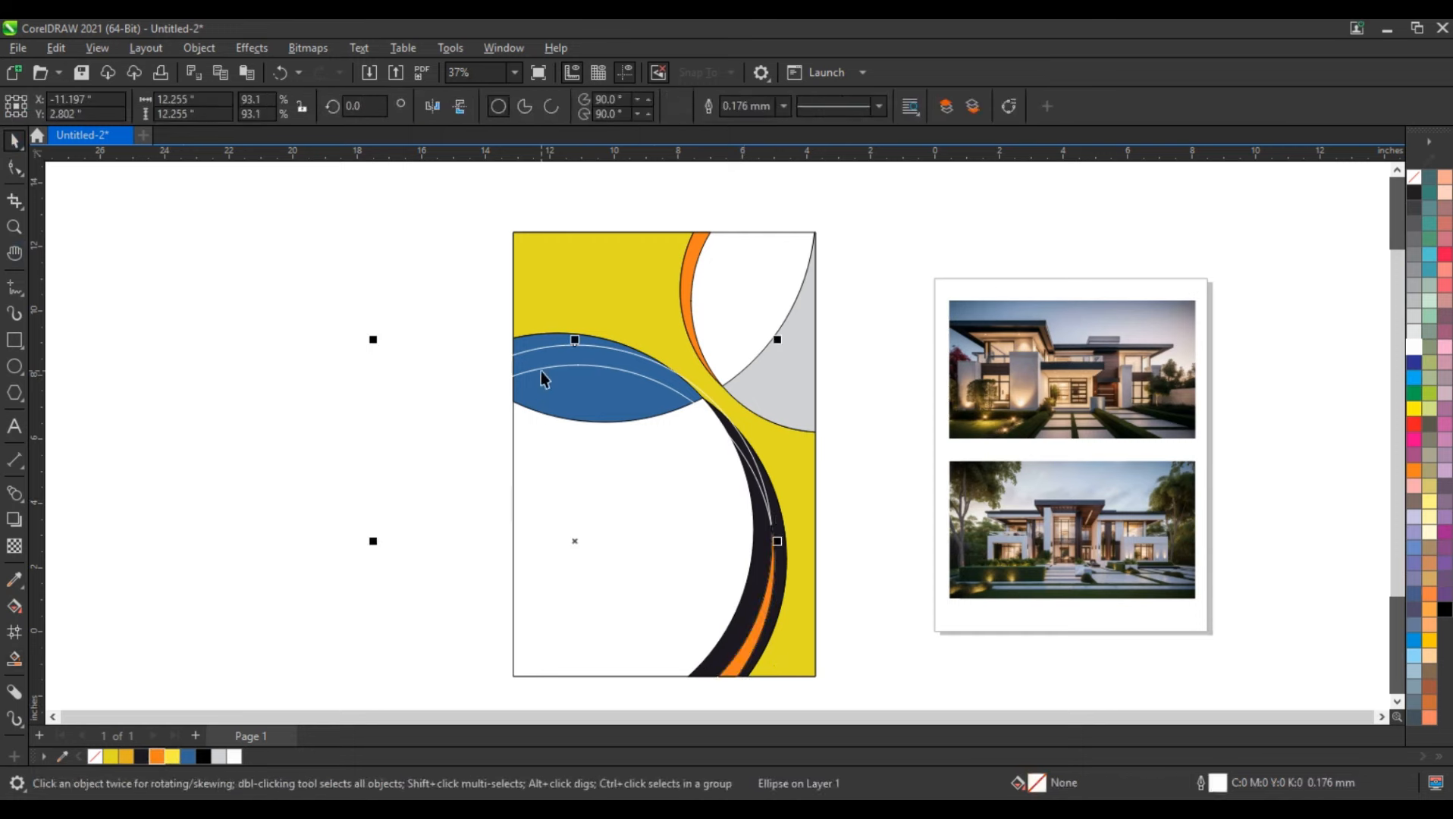
pyautogui.press('Delete')
pyautogui.click(551, 367)
pyautogui.press('Delete')
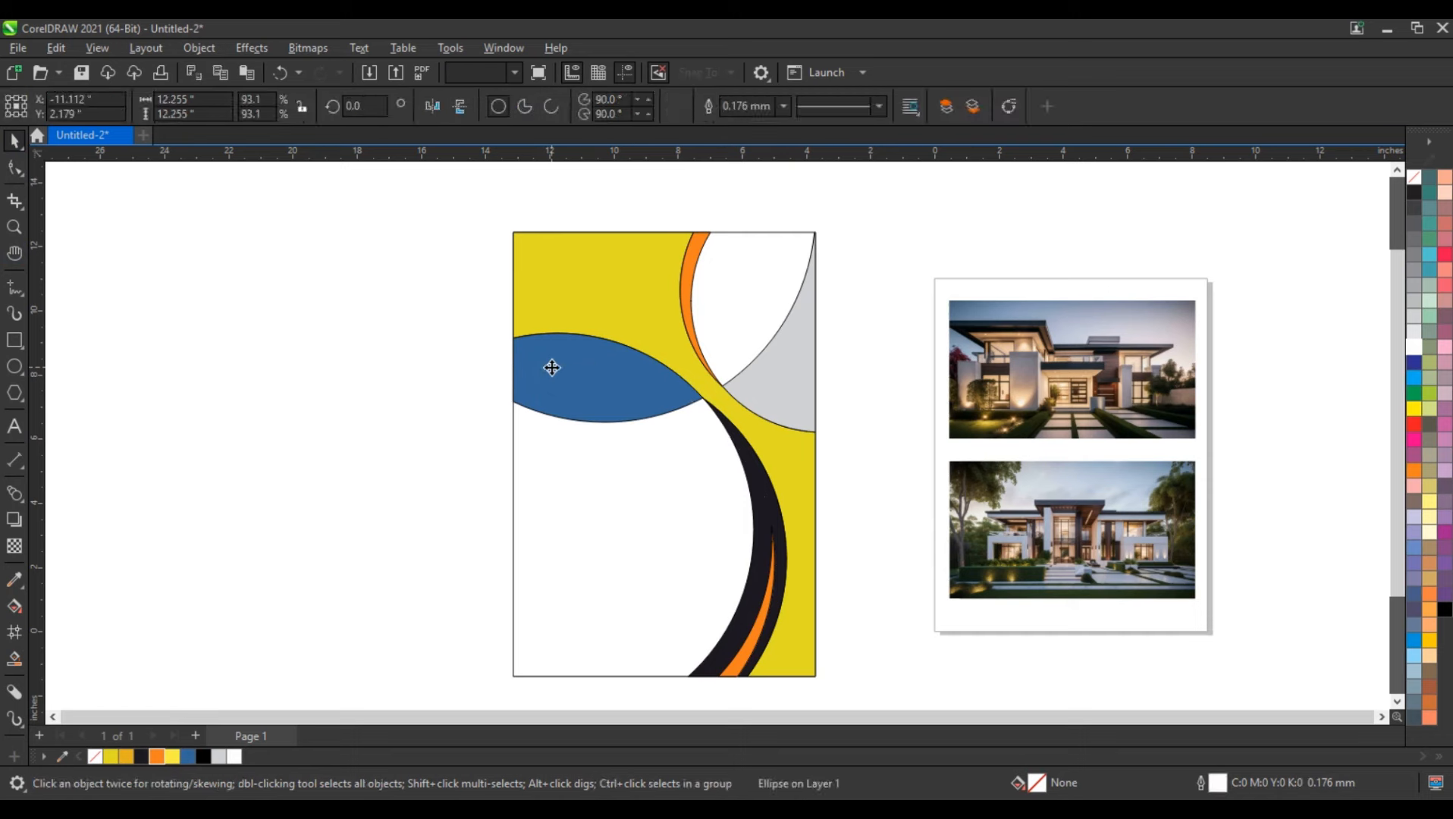
# PowerClip the upper house photo inside the flyer rectangle
pyautogui.click(1025, 412)
pyautogui.rightClick(1079, 384)
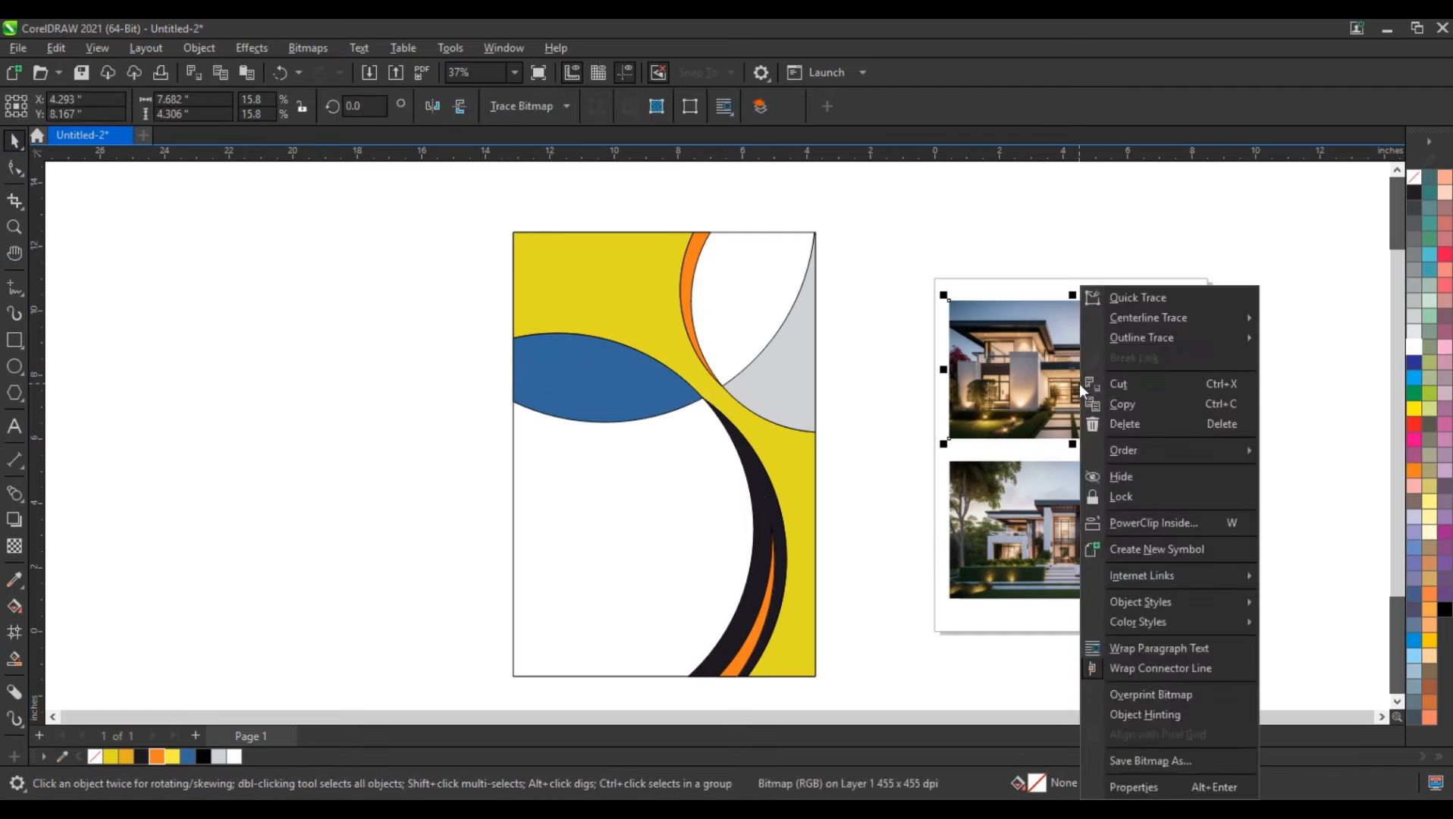
pyautogui.click(1138, 523)
pyautogui.click(754, 278)
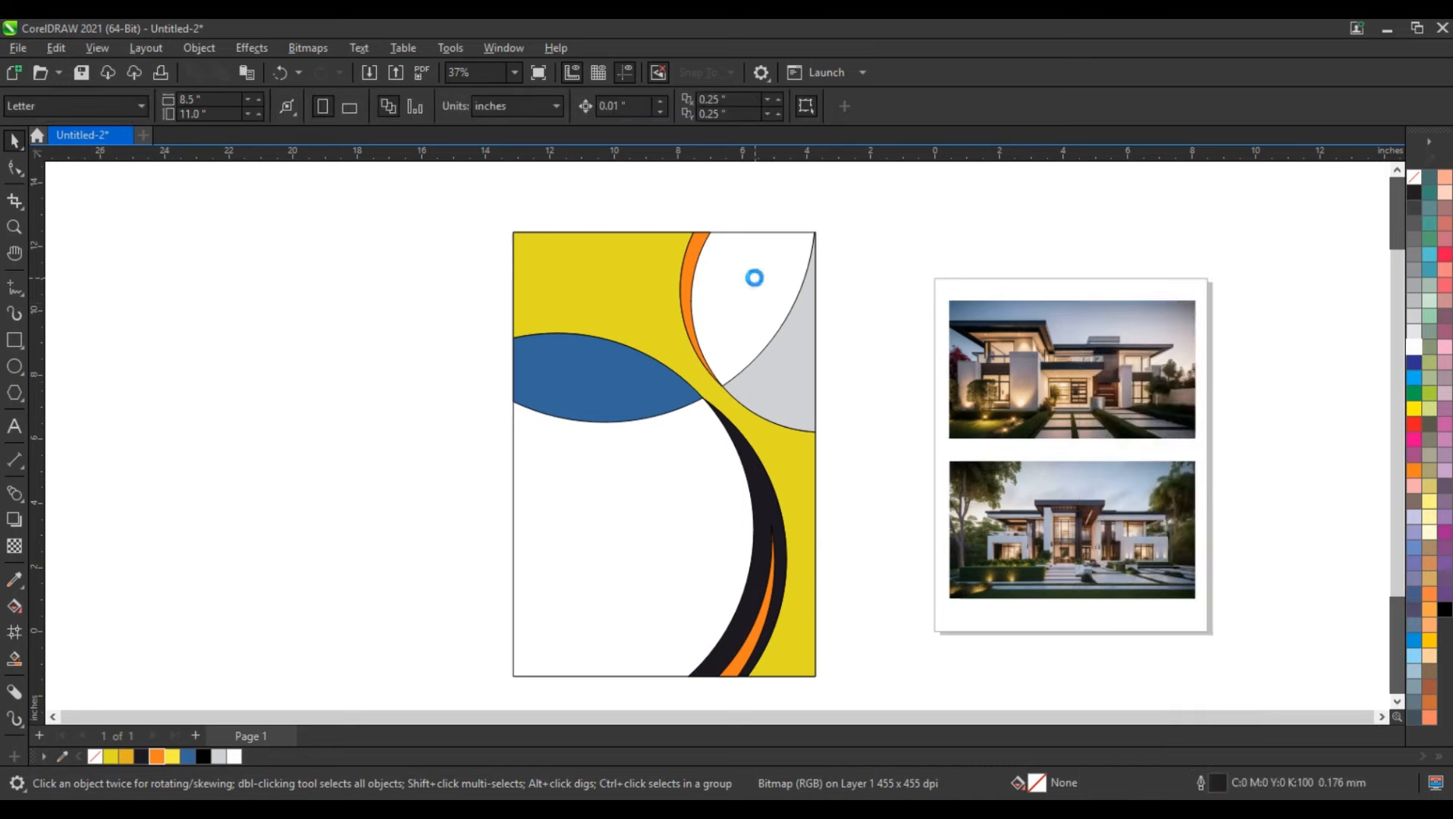
# Edit the rectangle's PowerClip, enlarging the house photo to about 9 by 5.1 inches behind the curved upper-right opening
pyautogui.rightClick(695, 438)
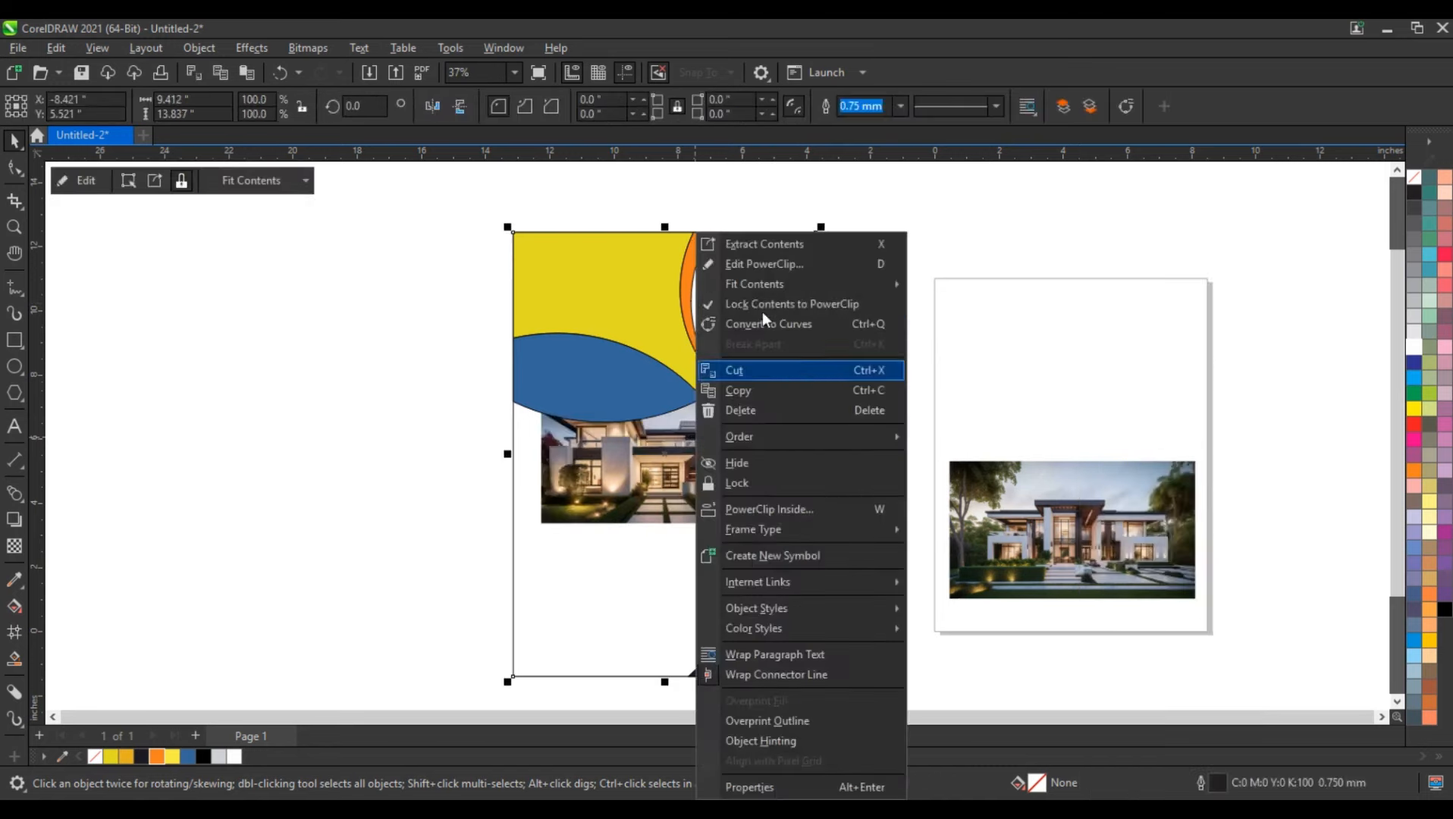
pyautogui.click(759, 265)
pyautogui.moveTo(668, 379); pyautogui.dragTo(702, 310)
pyautogui.moveTo(840, 235); pyautogui.dragTo(850, 279)
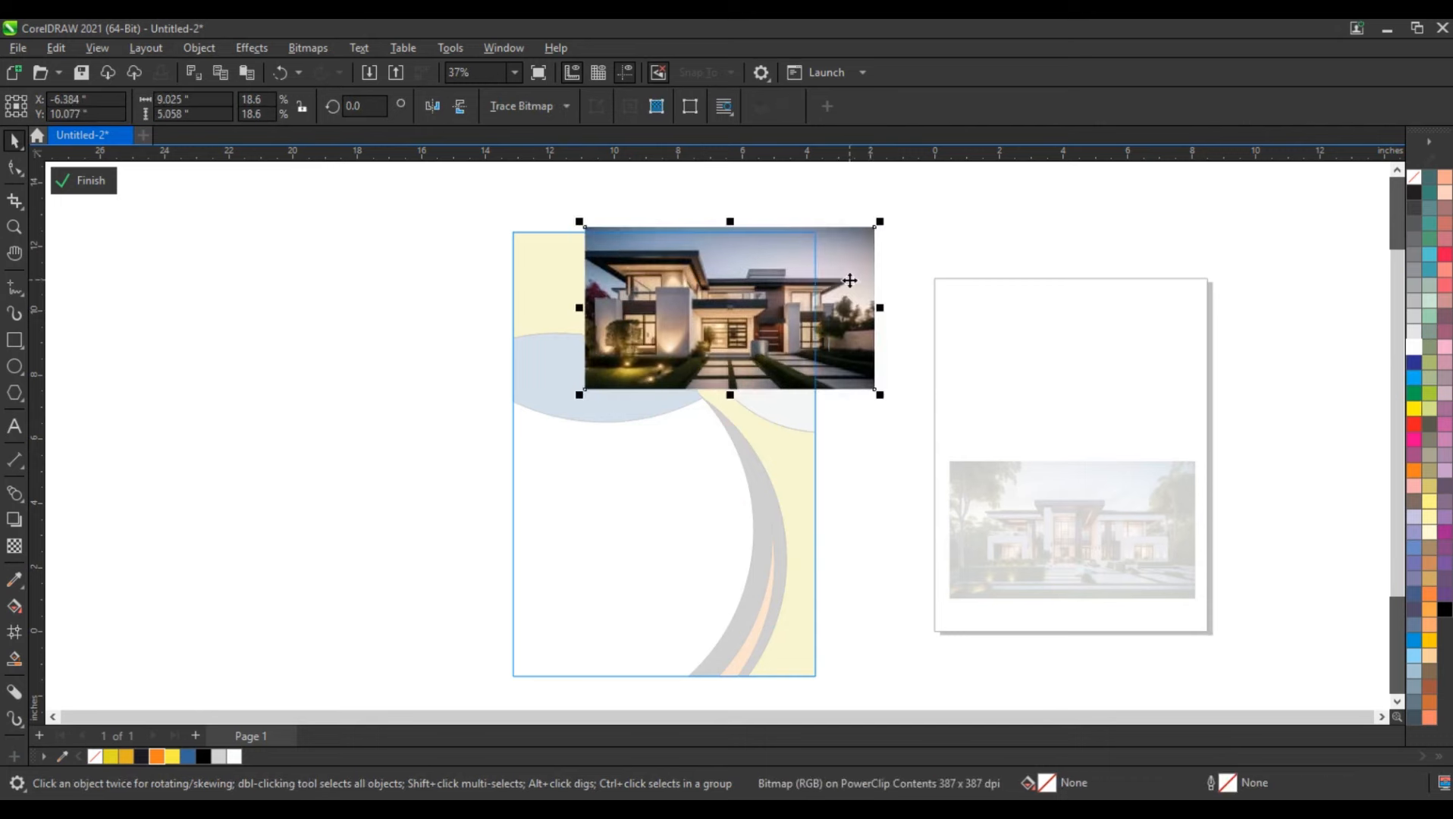
pyautogui.rightClick(850, 279)
pyautogui.click(911, 276)
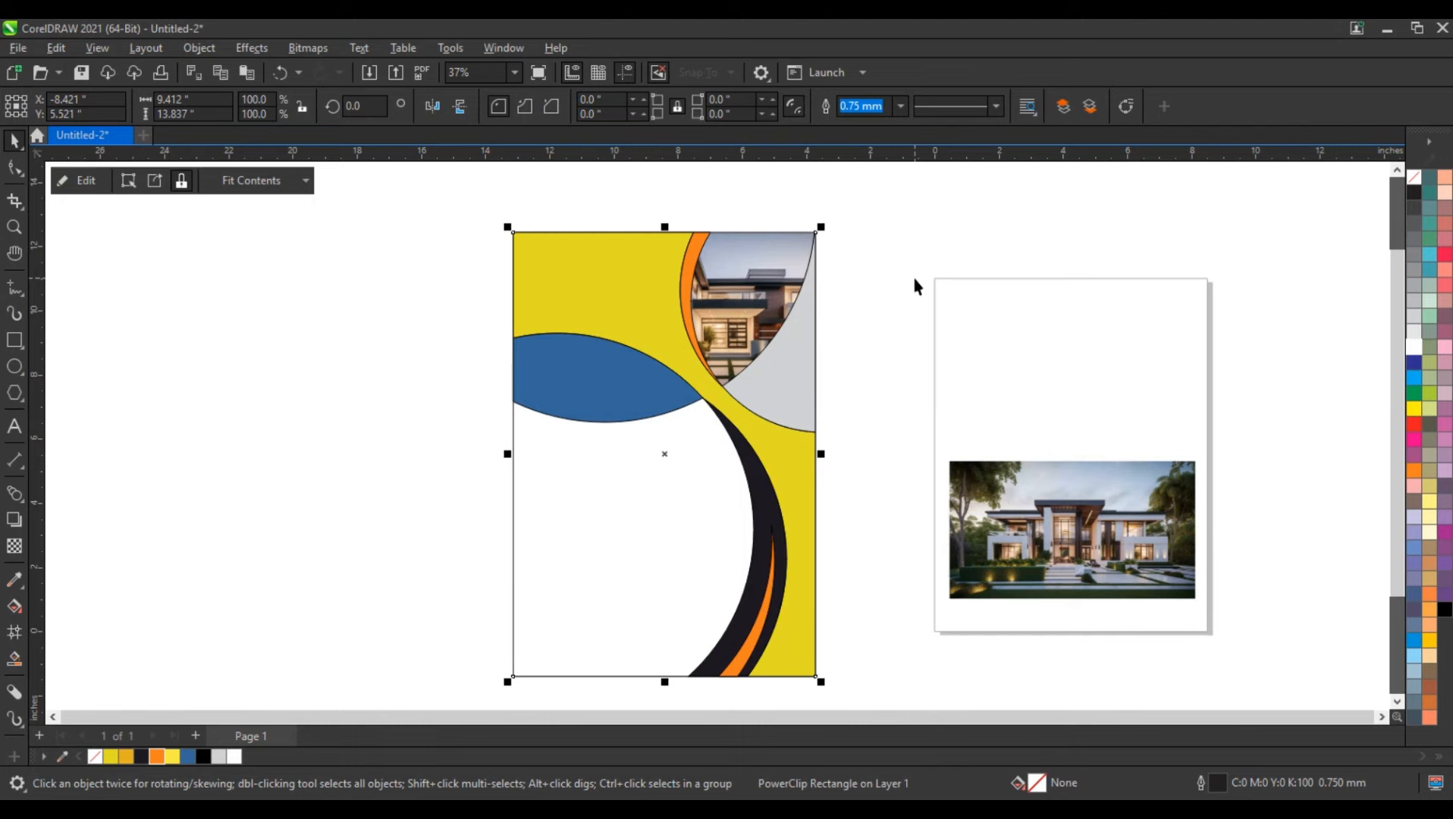
pyautogui.click(914, 280)
# PowerClip the remaining house photo inside the blue lens shape
pyautogui.click(1070, 498)
pyautogui.hotkey('alt', 'c')
pyautogui.press('w')
pyautogui.press('p')
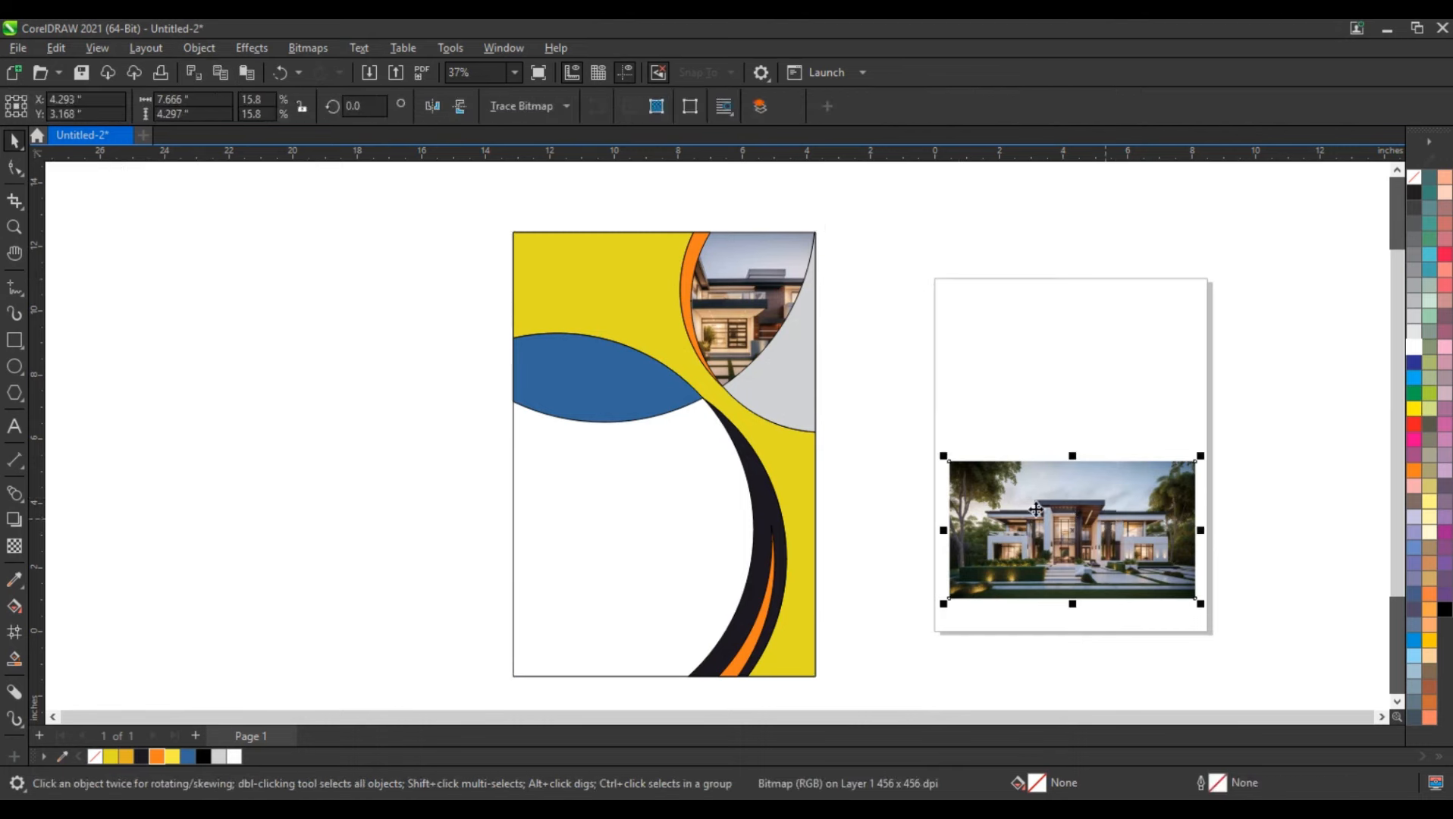
pyautogui.click(597, 384)
# Scale the photo inside the lens down to about 6.3 by 3.5 inches and finish editing the PowerClip
pyautogui.keyDown('ctrl'); pyautogui.click(600, 386); pyautogui.keyUp('ctrl')
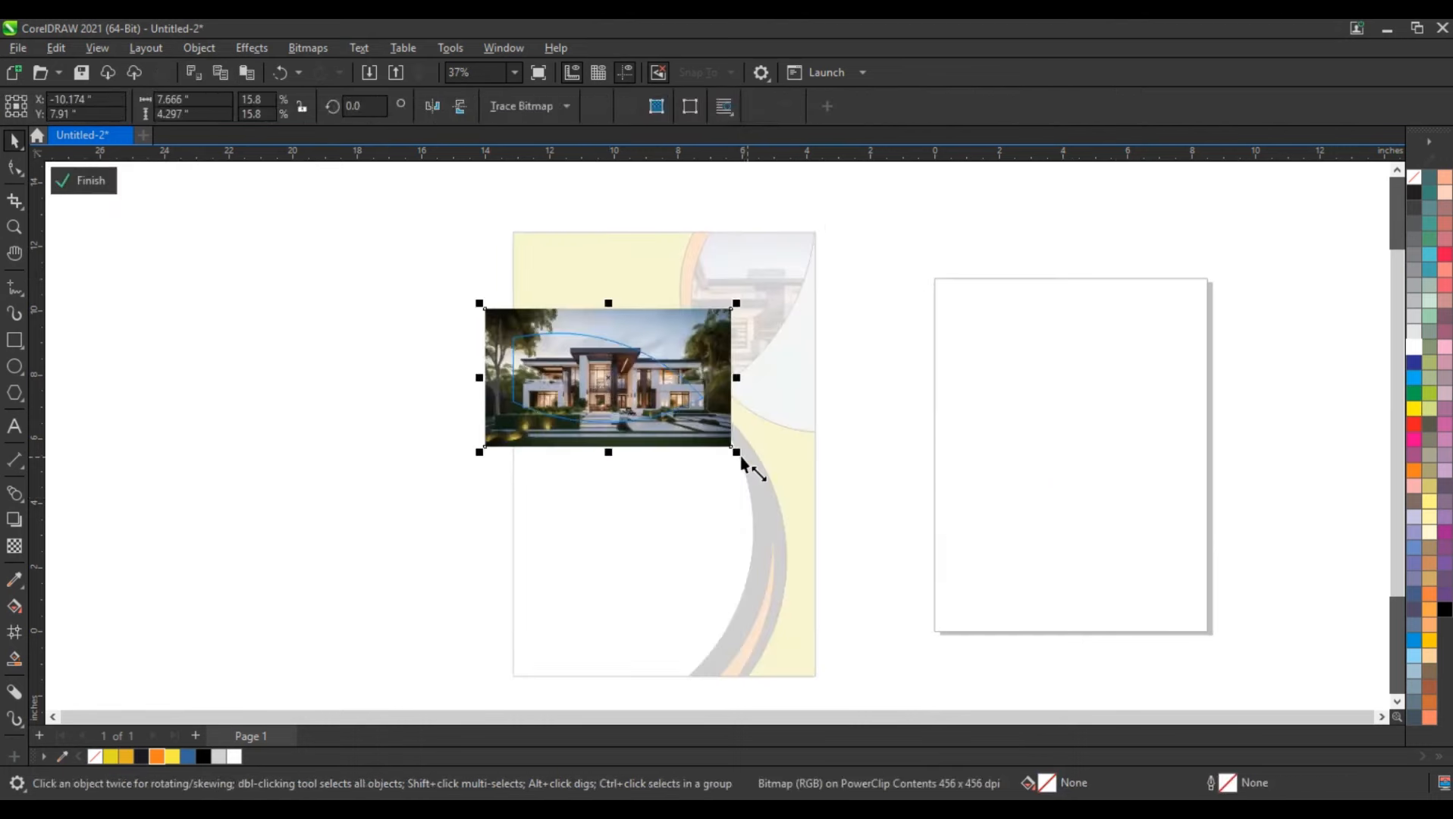
pyautogui.moveTo(743, 460); pyautogui.dragTo(716, 456)
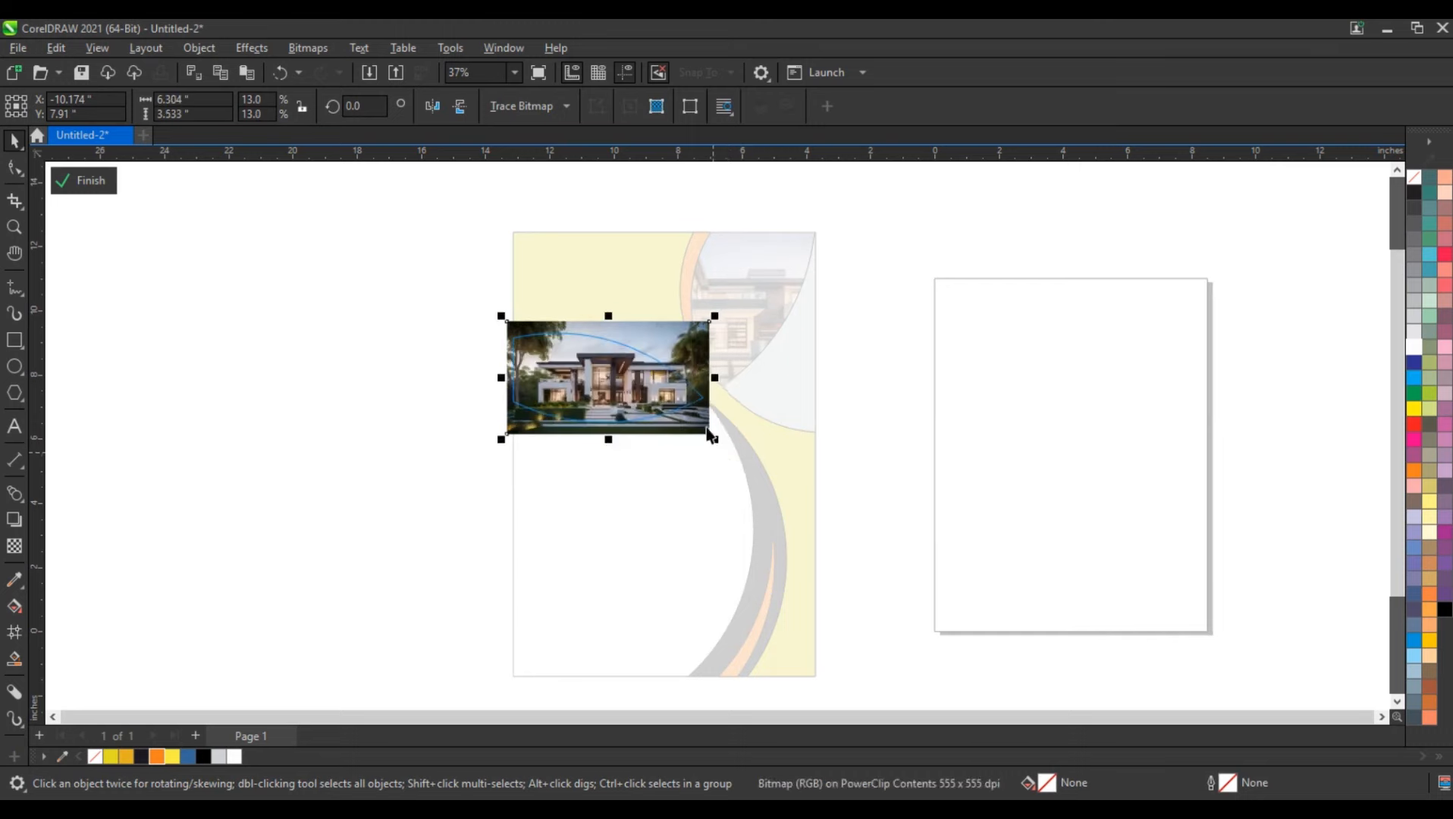
pyautogui.keyDown('ctrl'); pyautogui.click(724, 382); pyautogui.keyUp('ctrl')
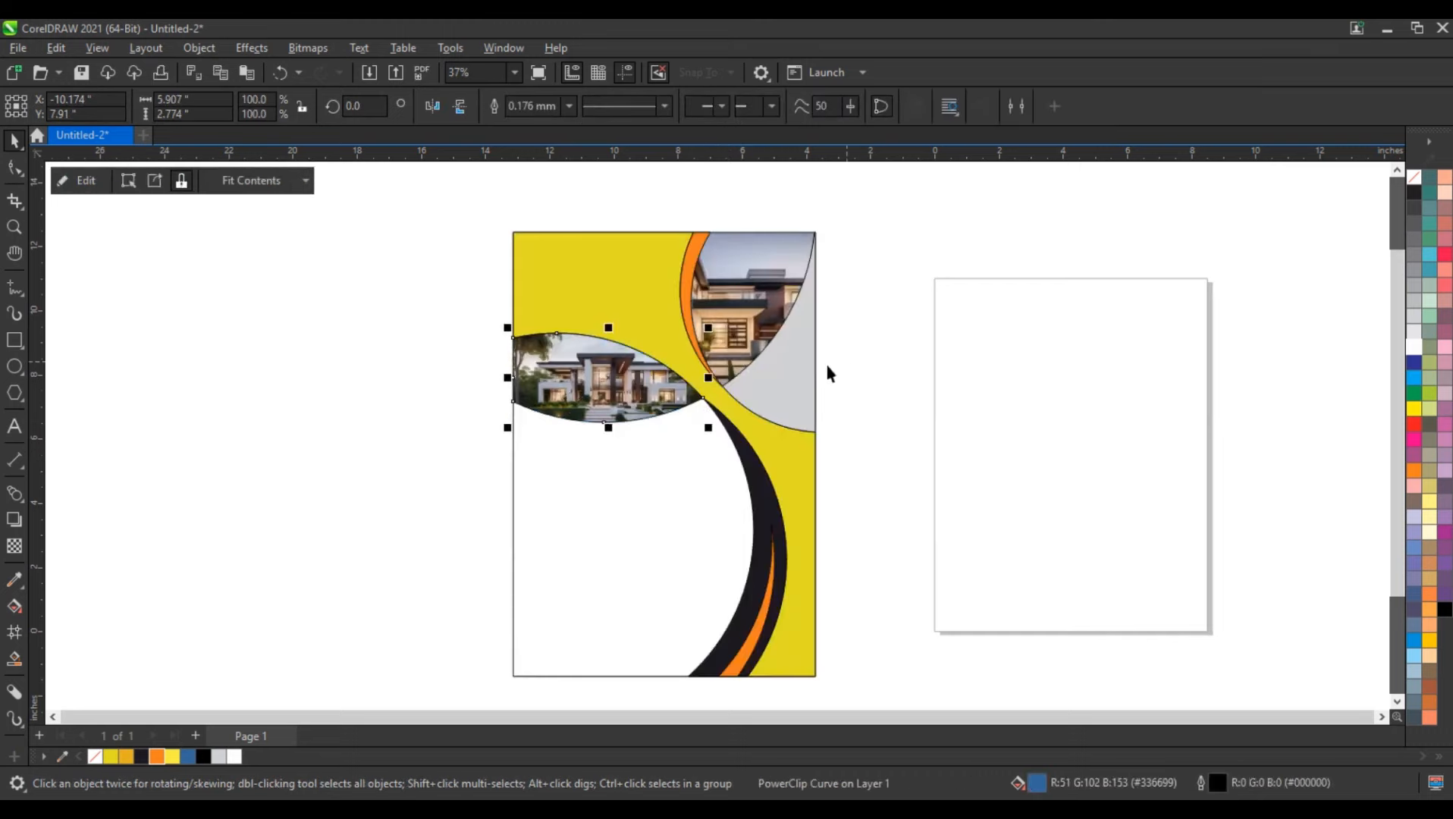
# Remove the outlines from the lens-shaped photo frame and the other colored flyer shapes
pyautogui.rightClick(1414, 178)
pyautogui.click(1395, 187)
pyautogui.click(992, 317)
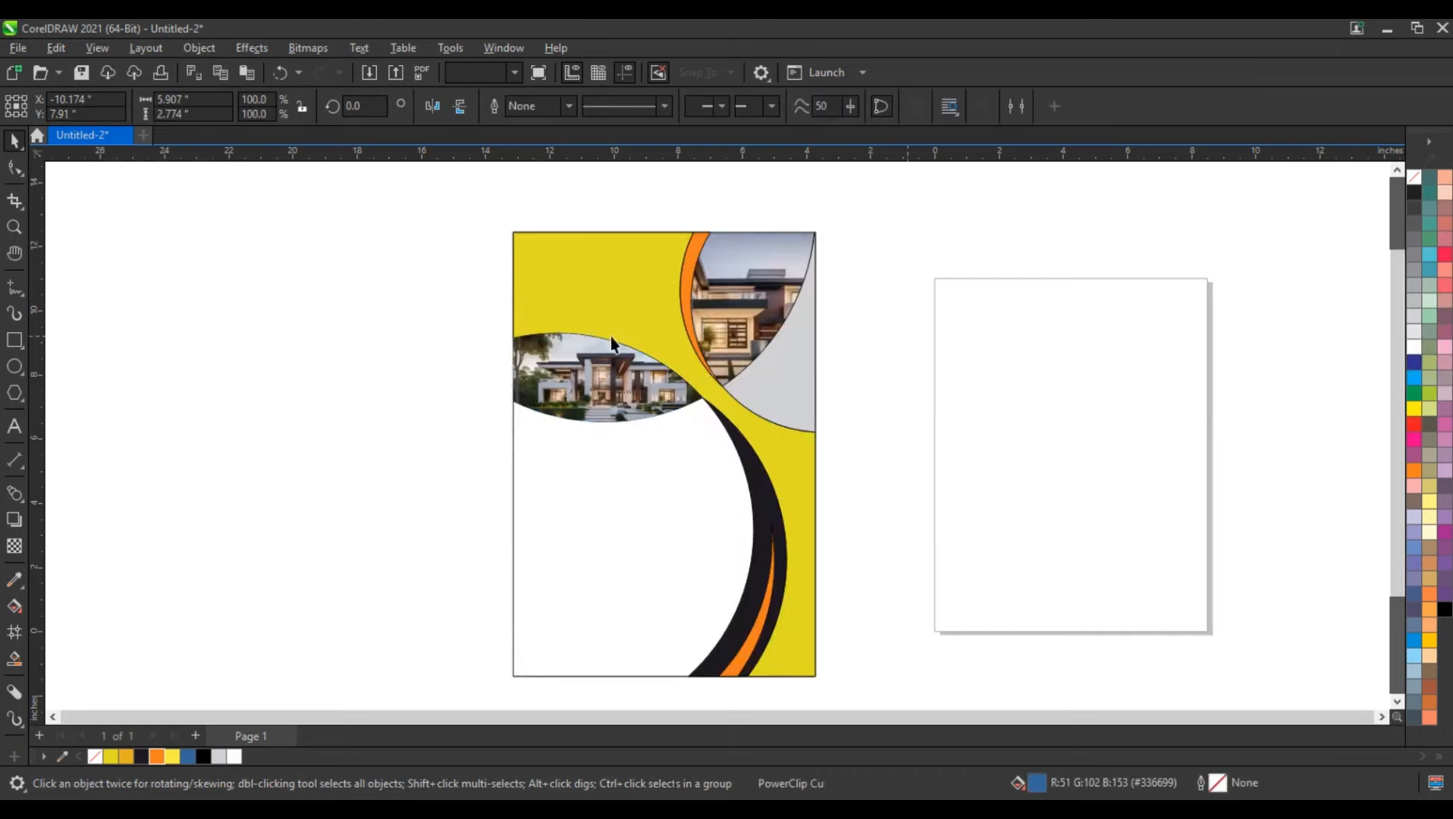
pyautogui.moveTo(485, 205); pyautogui.dragTo(841, 687)
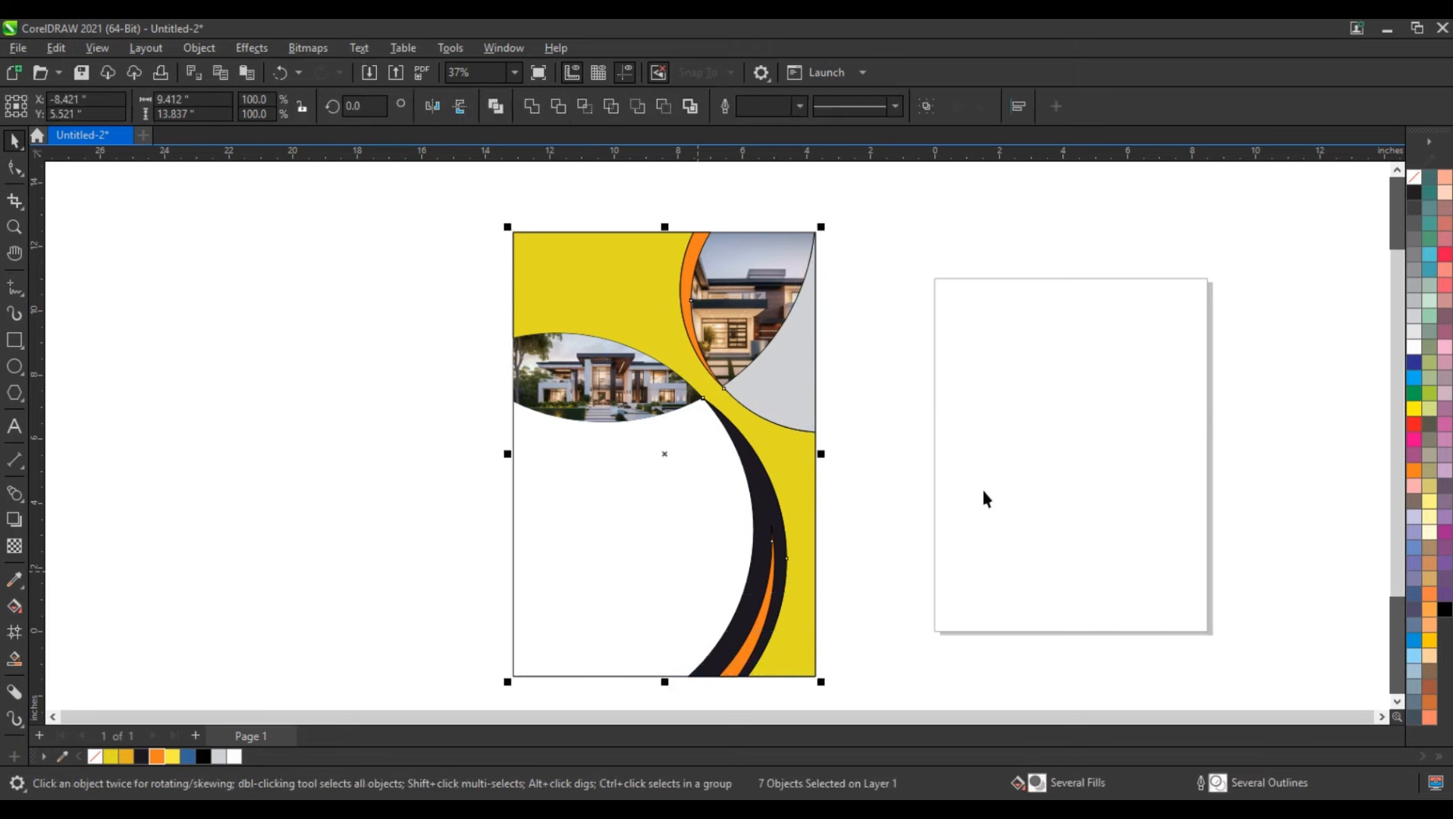
pyautogui.rightClick(1413, 179)
pyautogui.click(1393, 185)
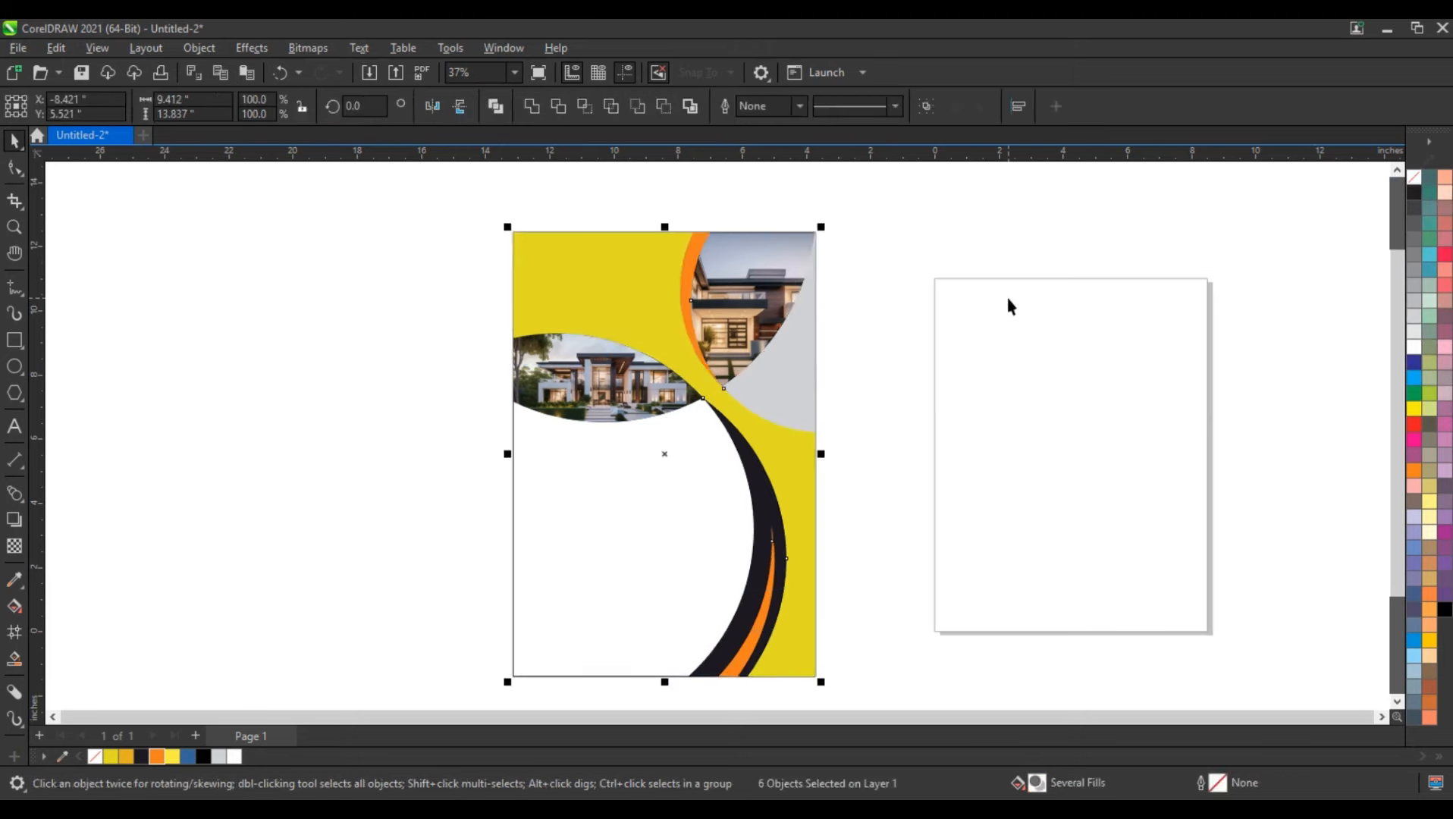
pyautogui.click(1008, 300)
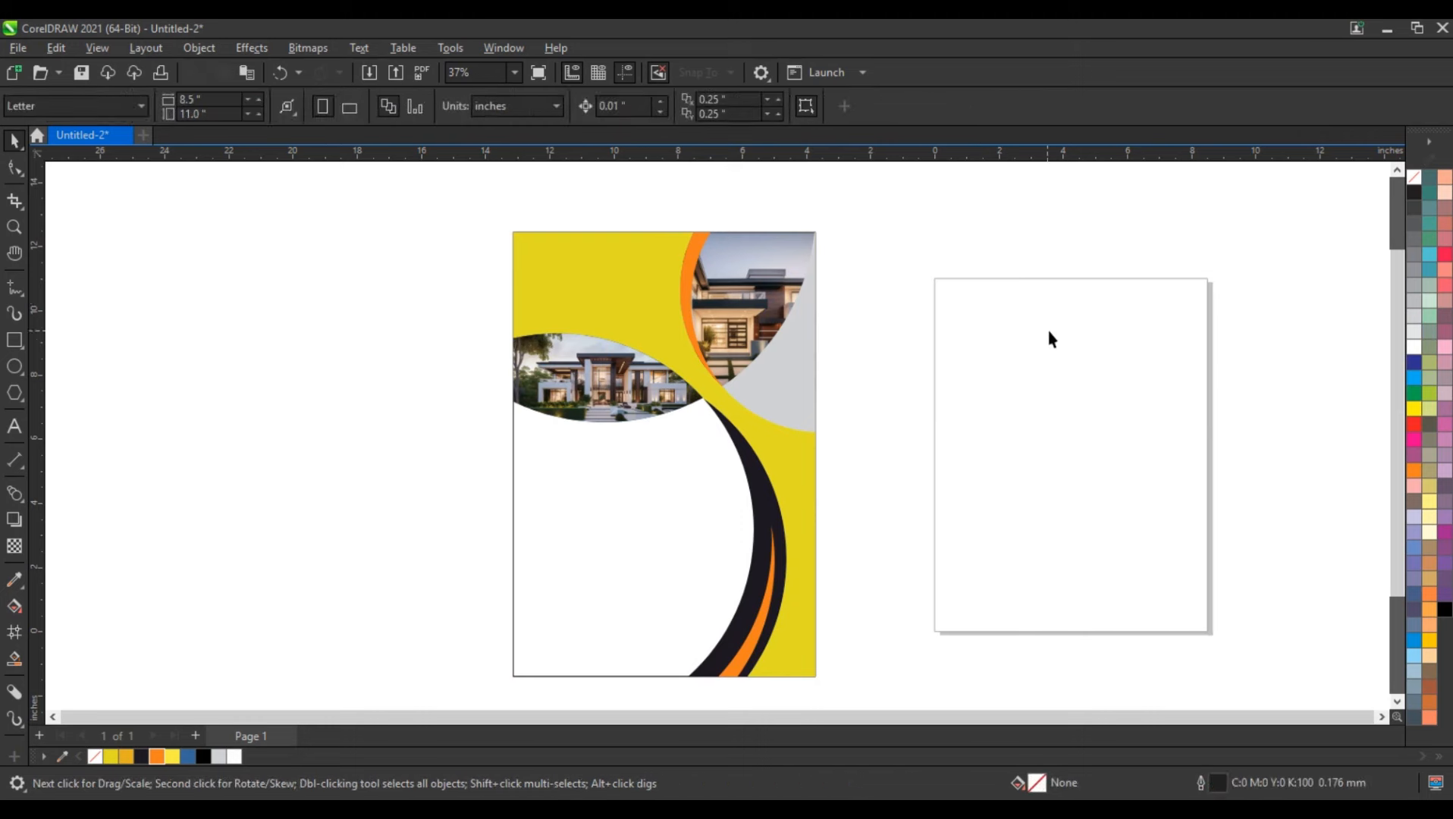
# Draw a circle about 4 inches wide, place it over the point where the curved shapes meet, and fill it white
pyautogui.click(14, 366)
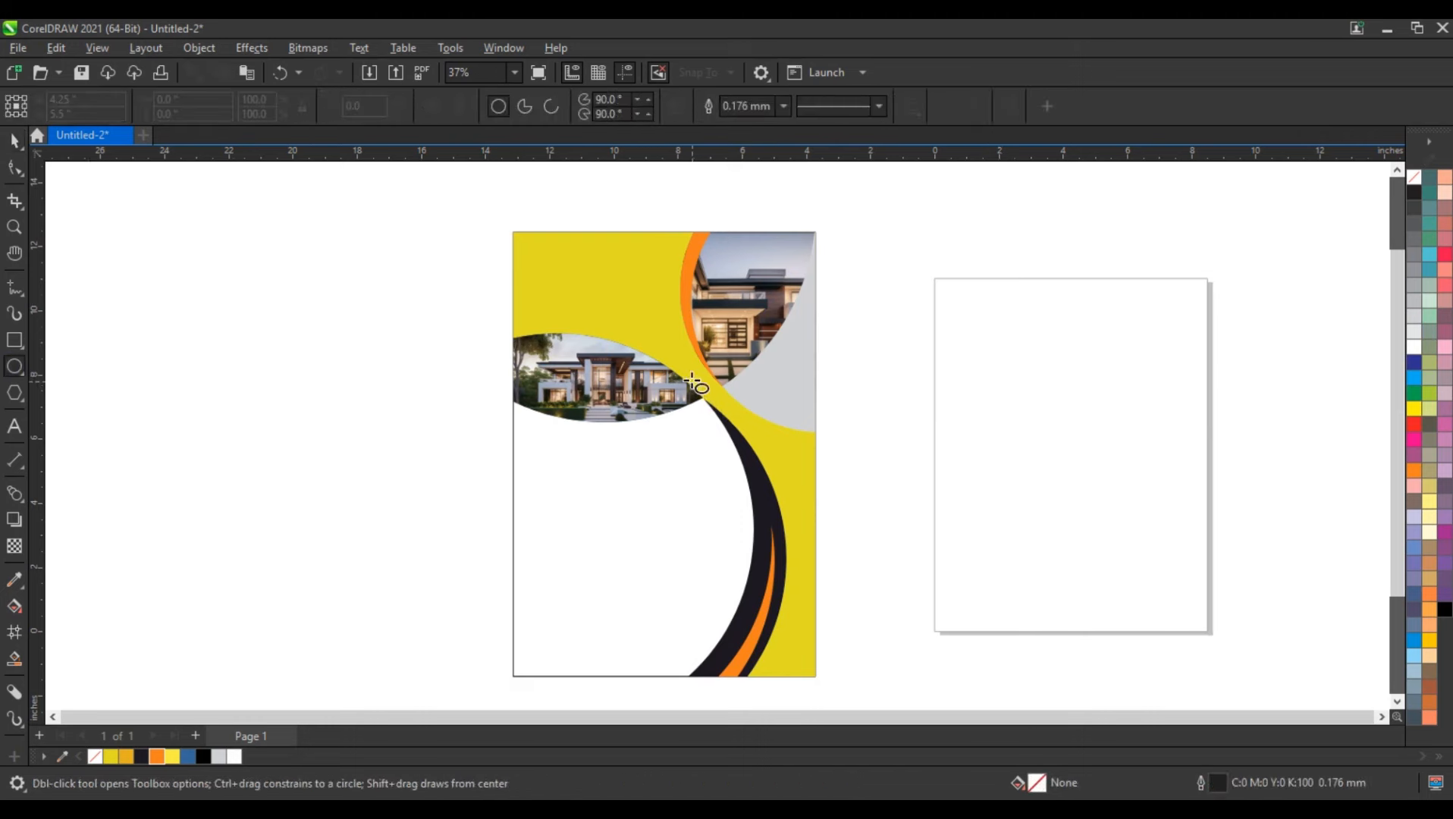
pyautogui.moveTo(671, 354); pyautogui.dragTo(736, 487)
pyautogui.click(16, 141)
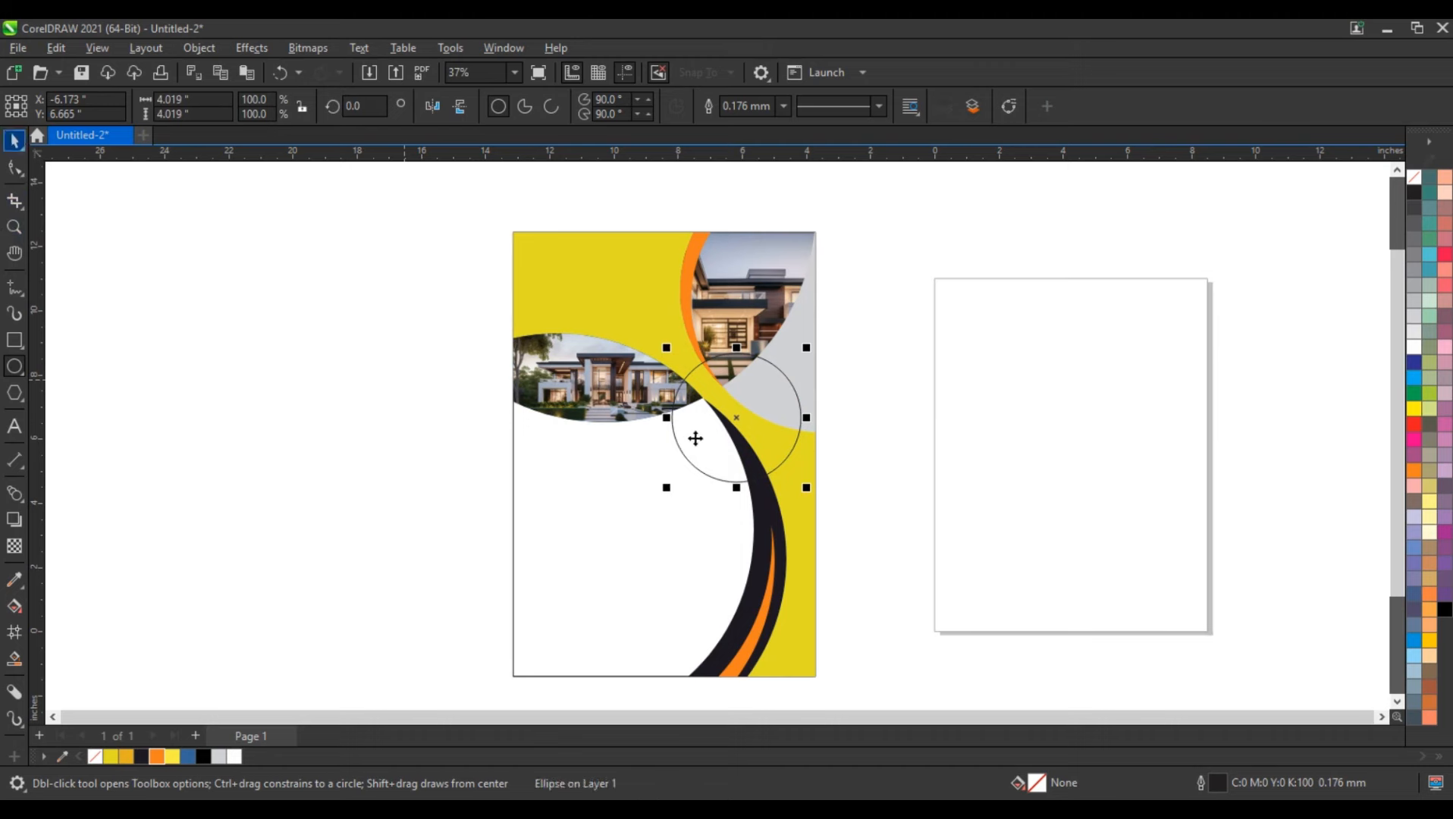
pyautogui.moveTo(694, 434); pyautogui.dragTo(684, 468)
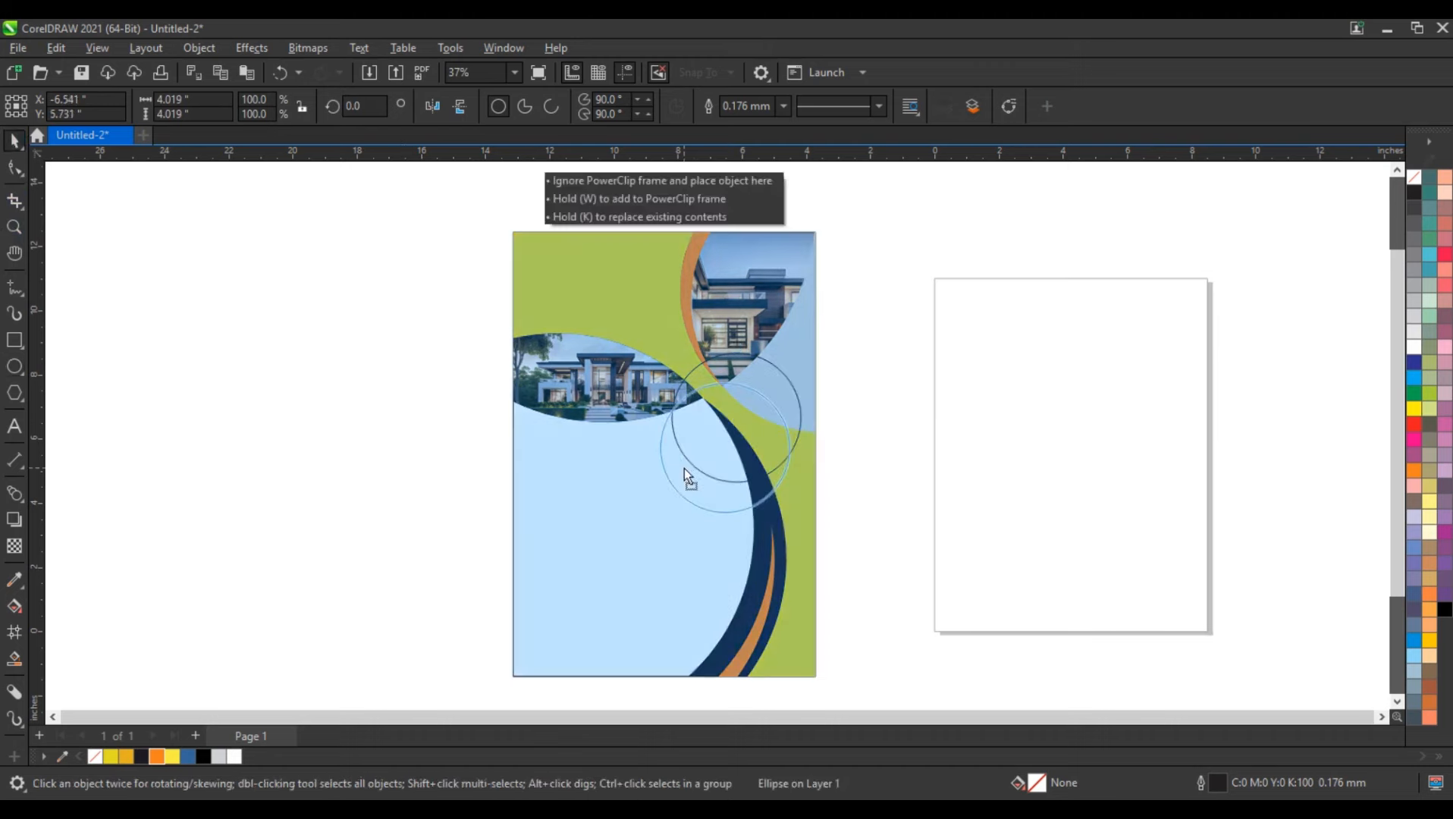
pyautogui.click(1414, 348)
# Create a concentric copy of the white circle about 3.6 inches wide and fill it with 30% black
pyautogui.moveTo(800, 377); pyautogui.dragTo(793, 390)
pyautogui.click(1414, 301)
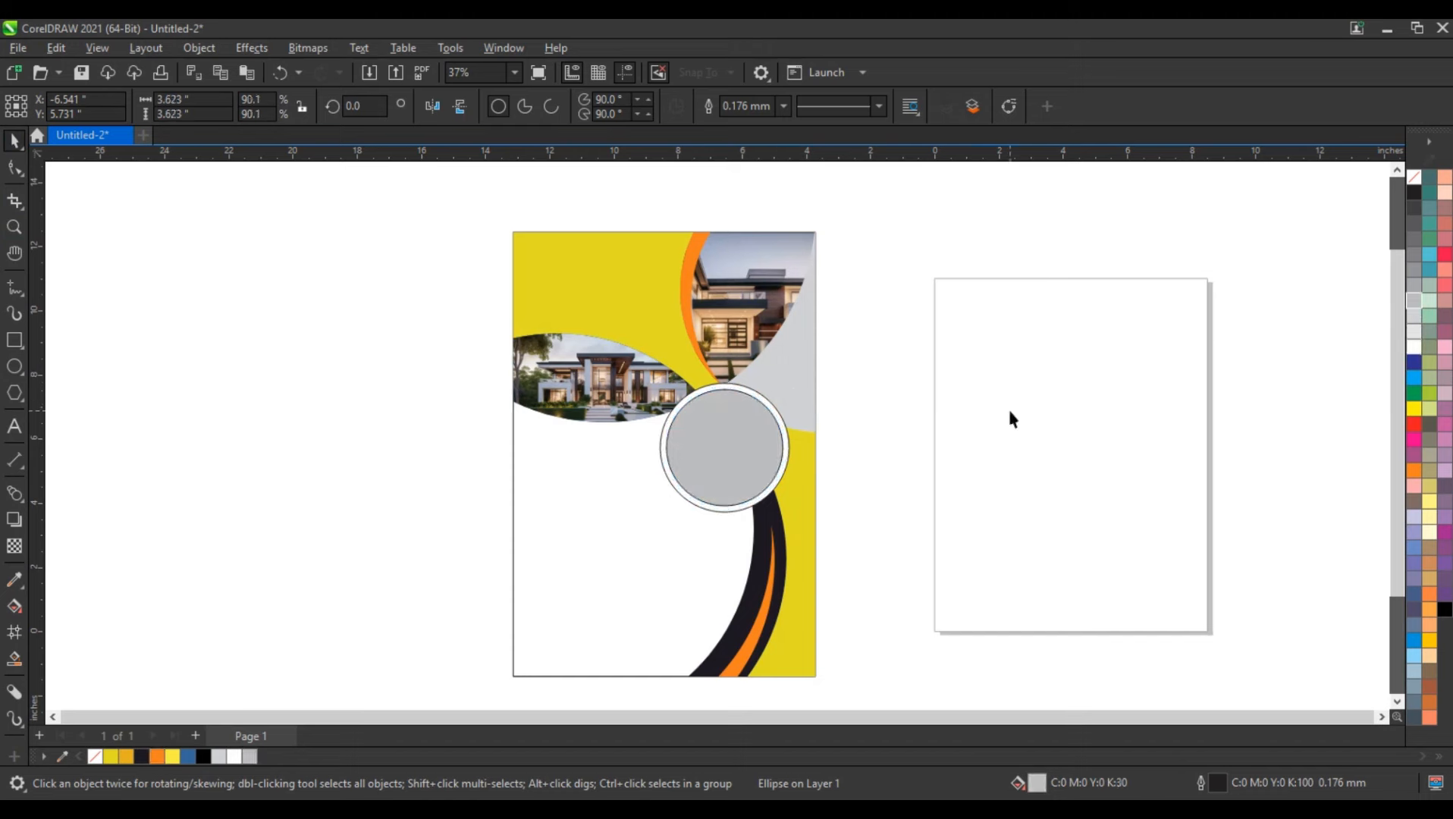
pyautogui.click(983, 411)
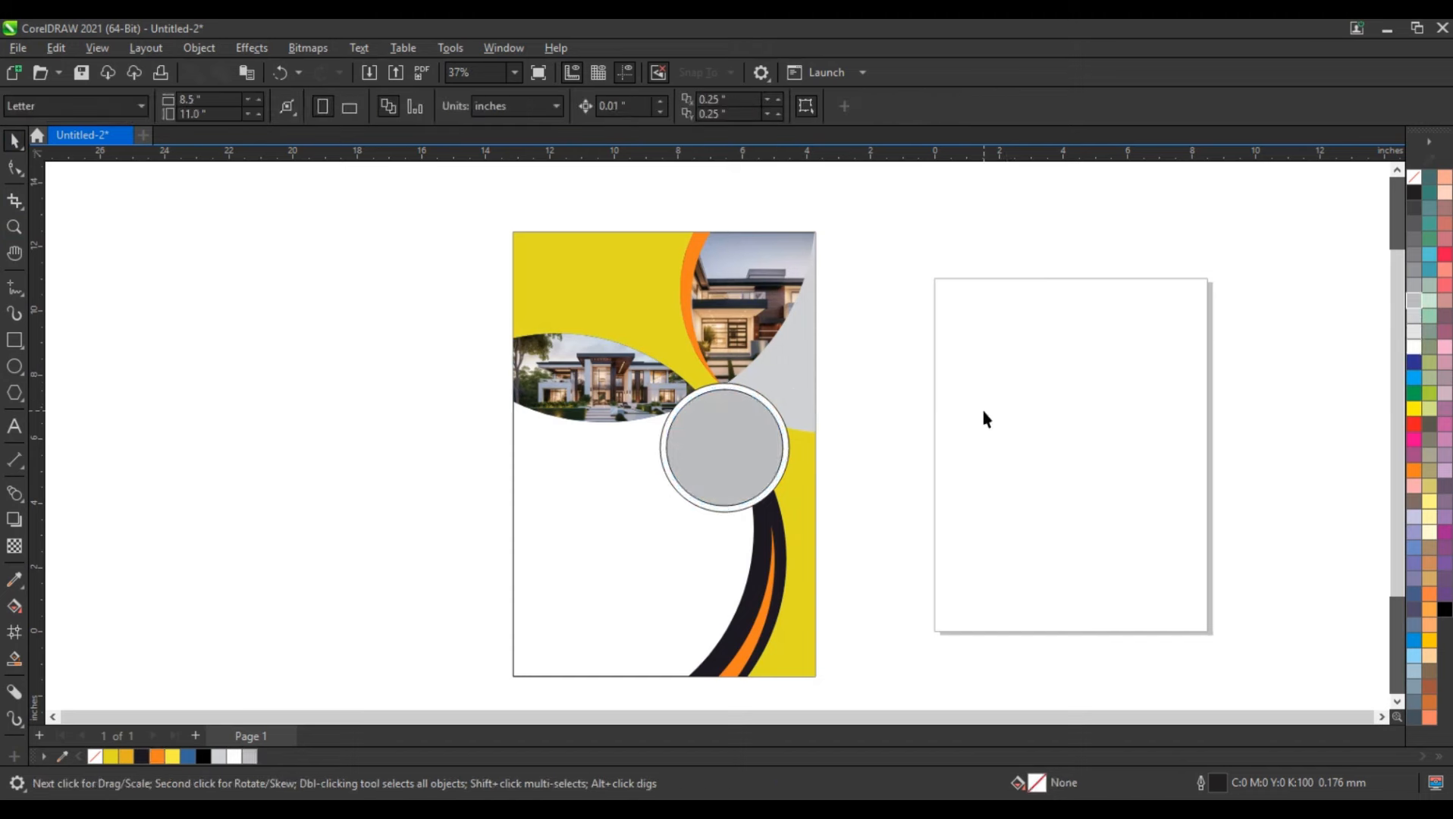
# Add a Multiply drop shadow with opacity 28 and feather 15 to the white circle
pyautogui.click(762, 401)
pyautogui.scroll(2, 734, 423)
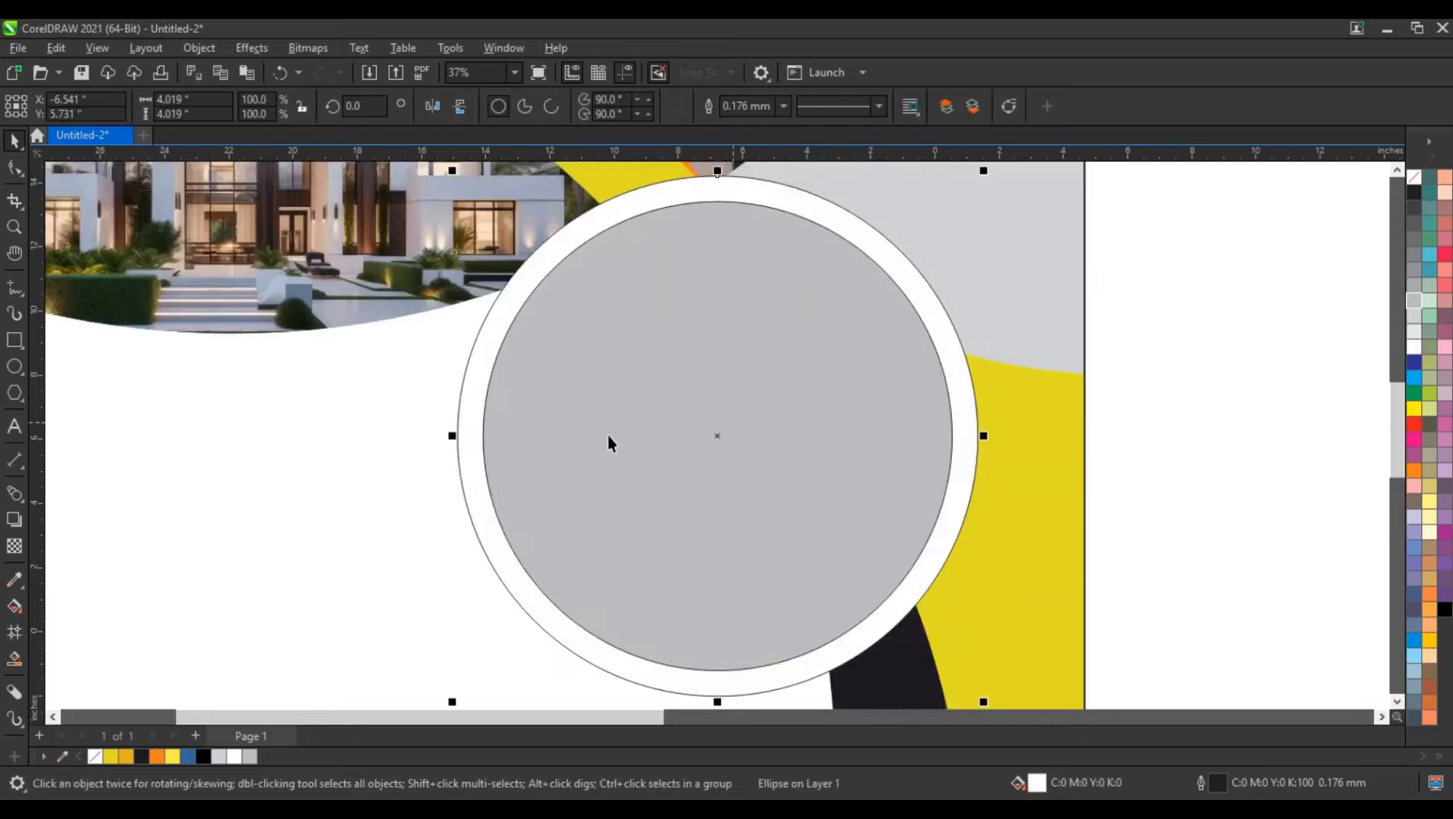
pyautogui.scroll(-1, 607, 435)
pyautogui.click(13, 519)
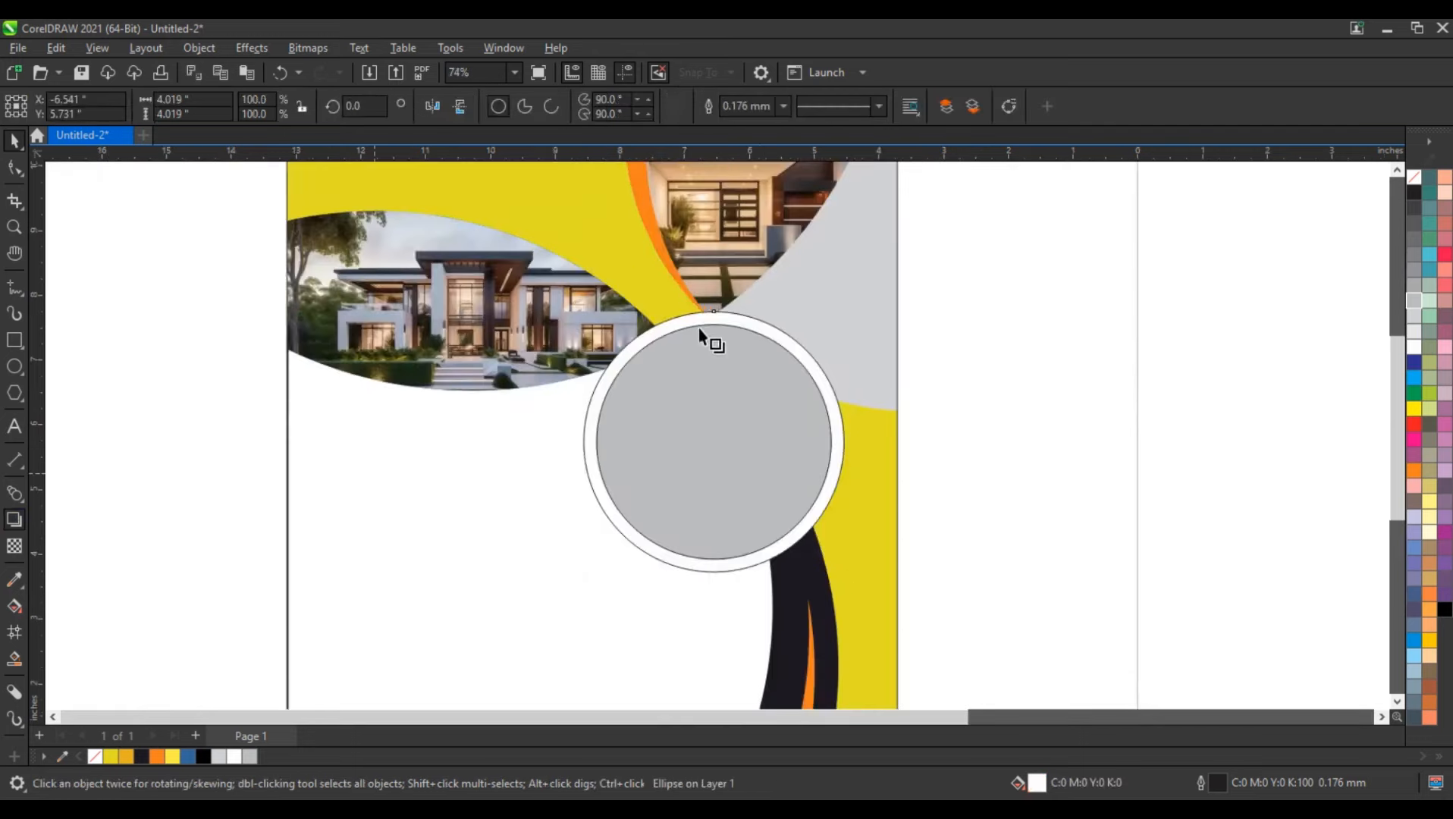
pyautogui.moveTo(701, 328); pyautogui.dragTo(712, 572)
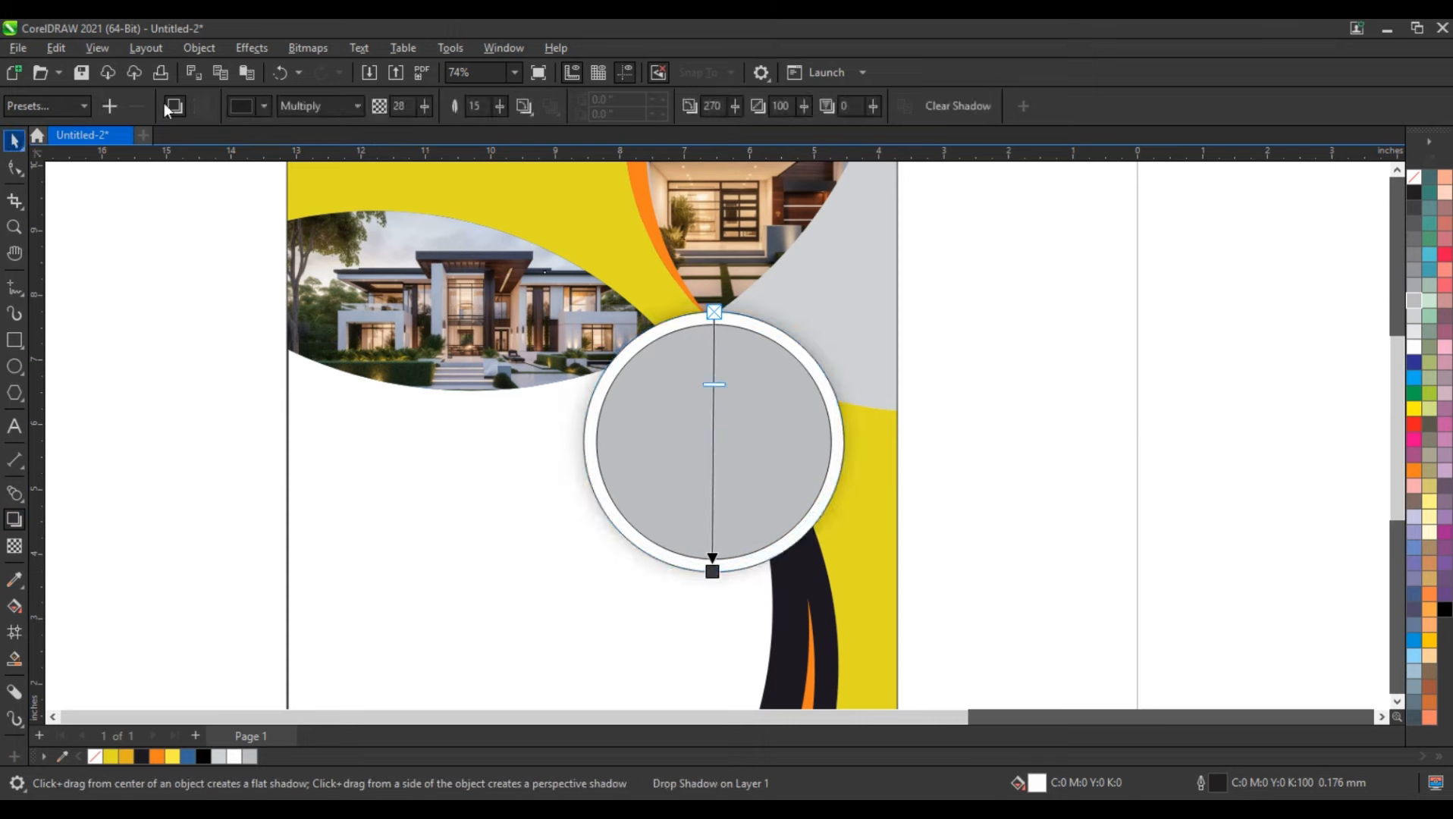
pyautogui.click(14, 141)
pyautogui.click(221, 55)
pyautogui.click(238, 472)
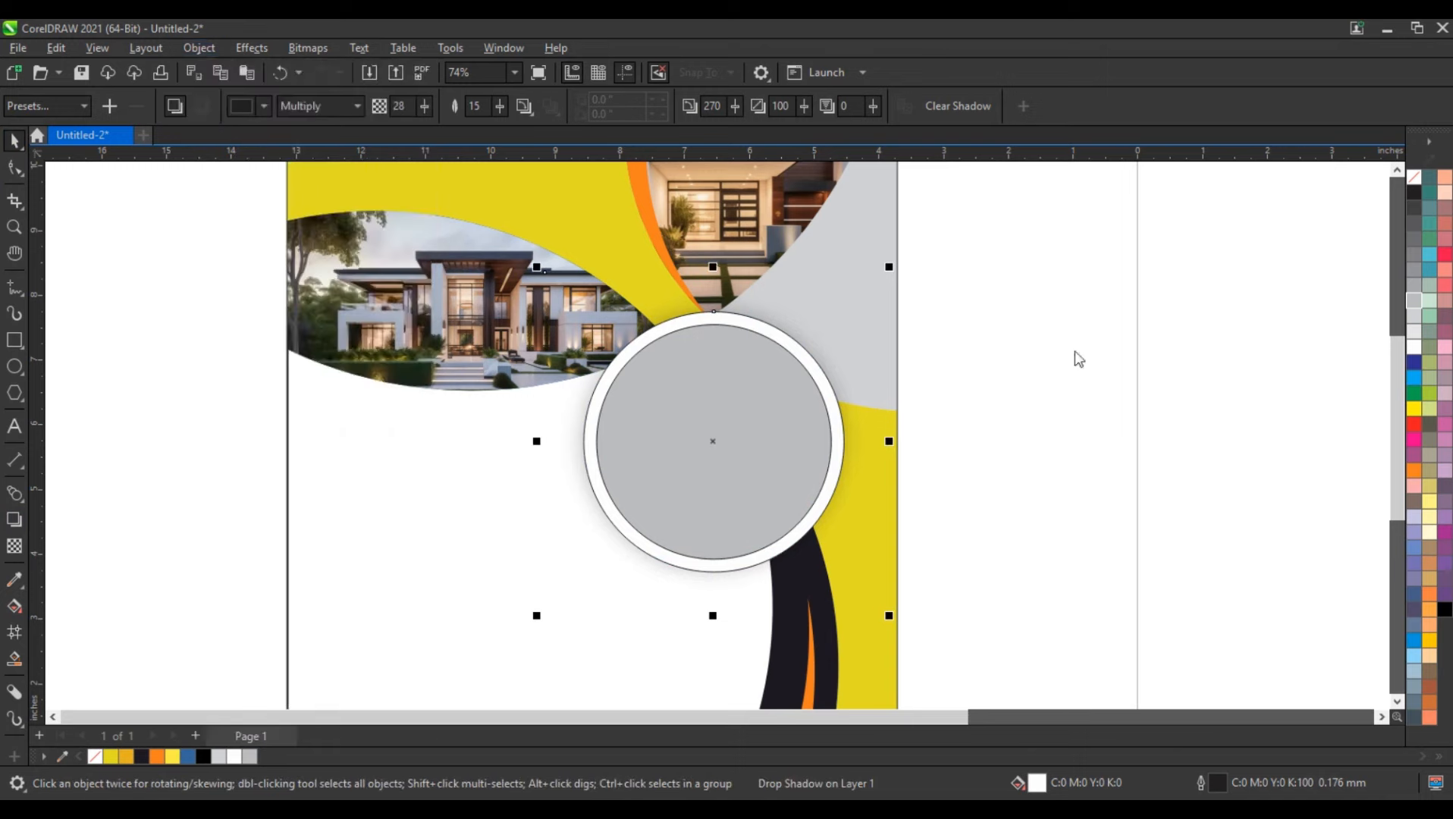
# Remove the outlines from the white circle and the grey circle inside it
pyautogui.scroll(-2, 1061, 264)
pyautogui.moveTo(1086, 240); pyautogui.dragTo(686, 546)
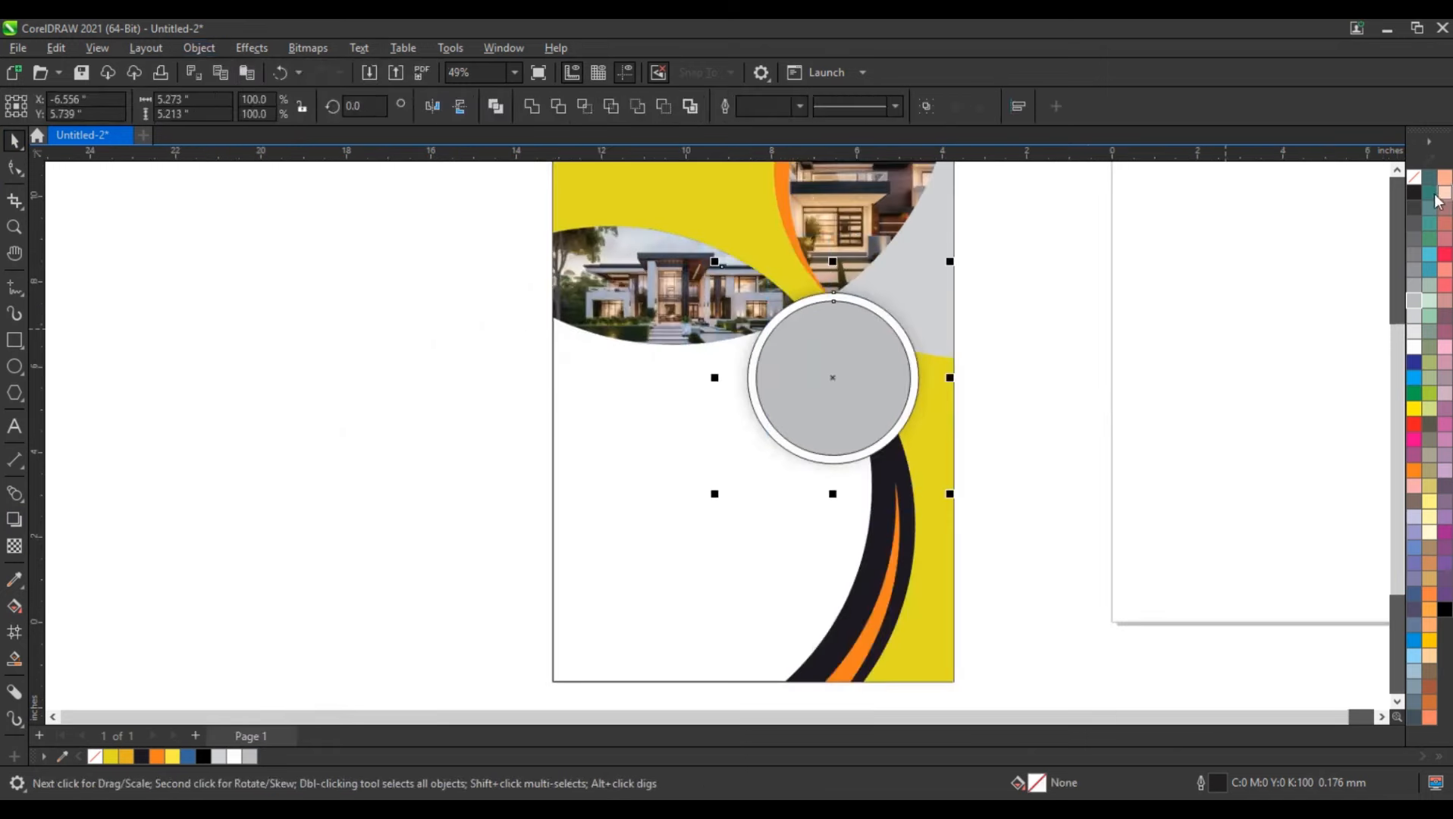
pyautogui.rightClick(1412, 179)
pyautogui.click(1384, 194)
pyautogui.click(1002, 350)
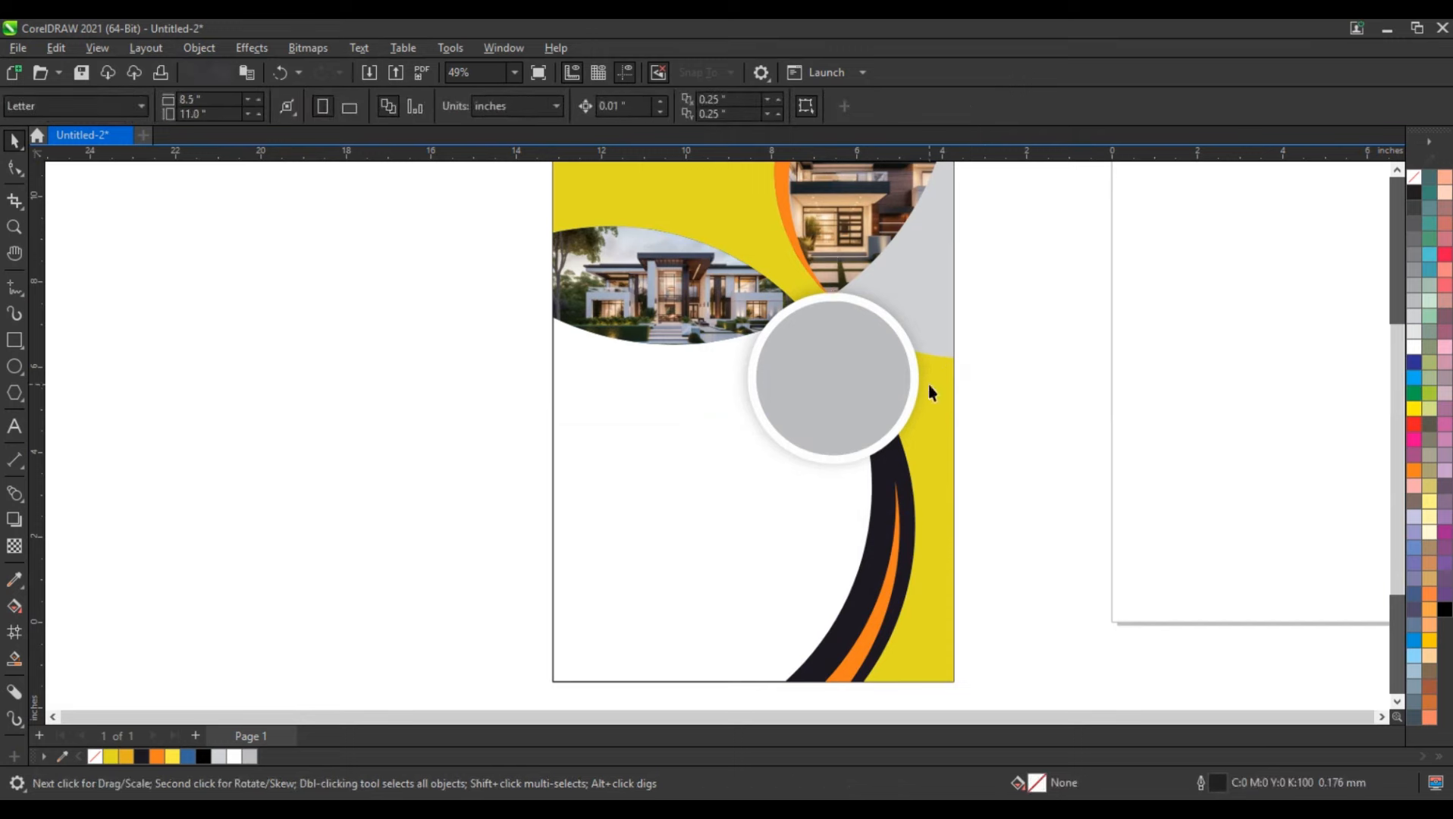
pyautogui.scroll(-2, 928, 384)
pyautogui.moveTo(985, 582); pyautogui.dragTo(643, 201)
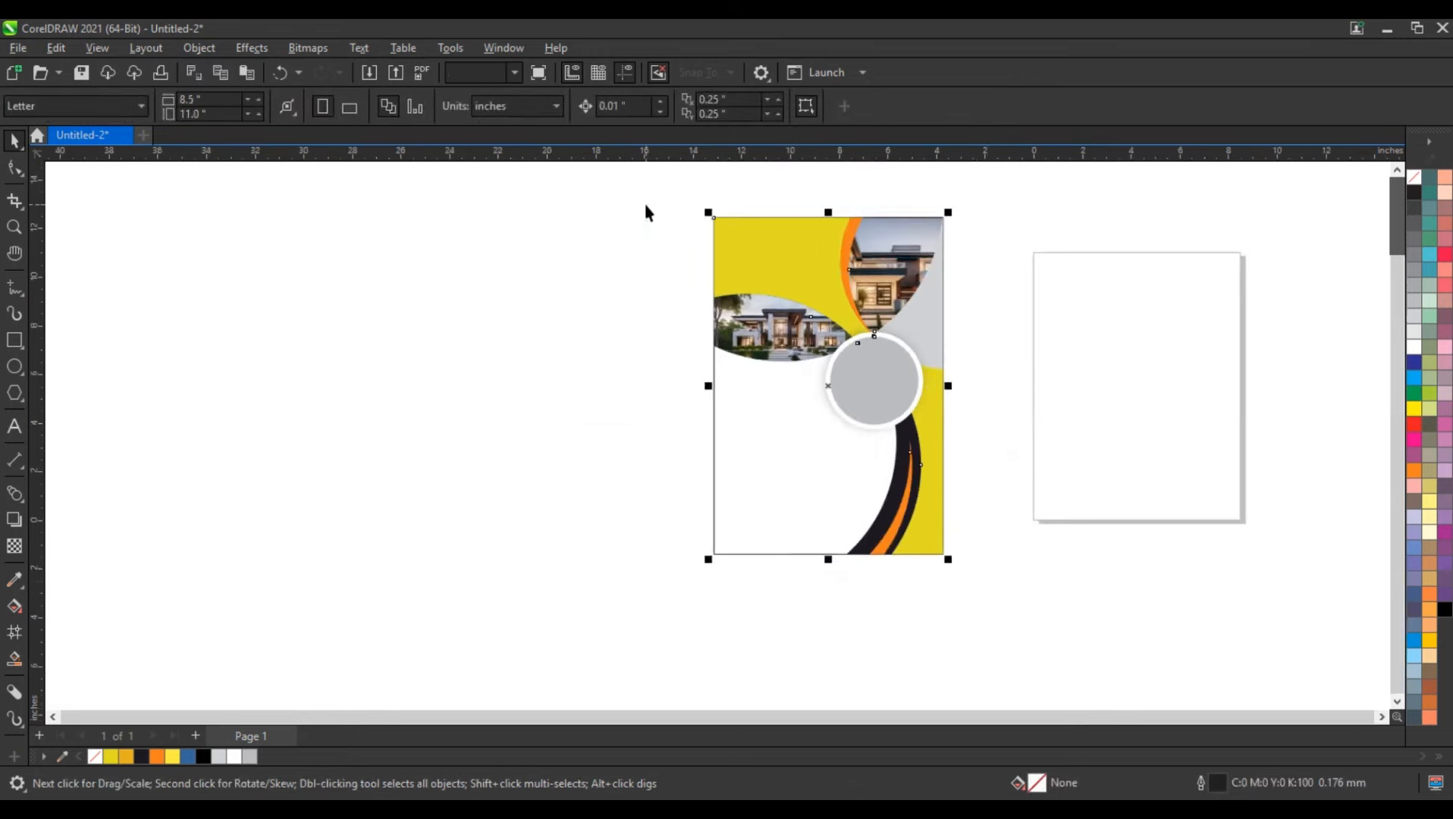
pyautogui.hotkey('shift', 'F2')
pyautogui.click(1072, 371)
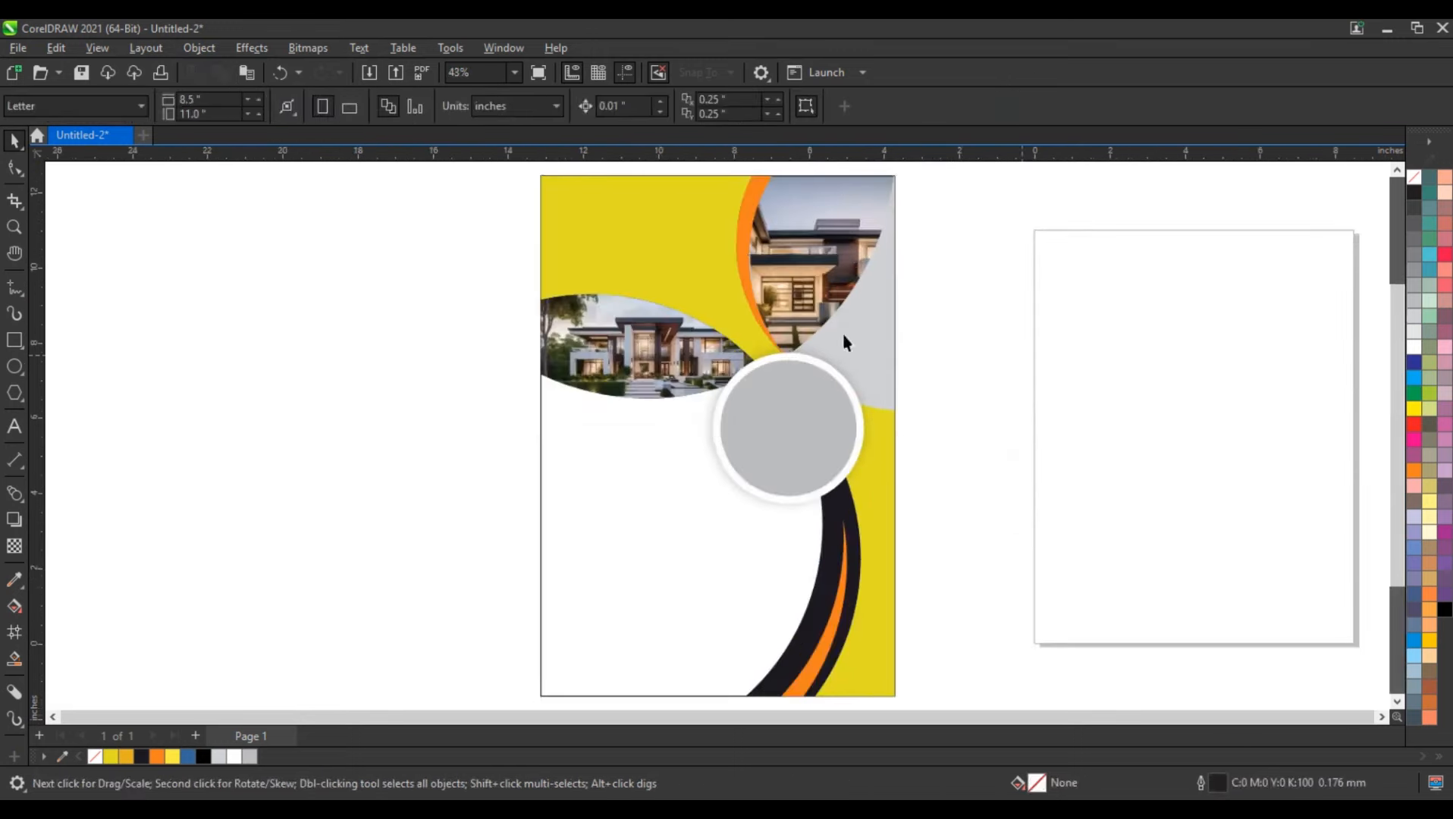
pyautogui.click(620, 325)
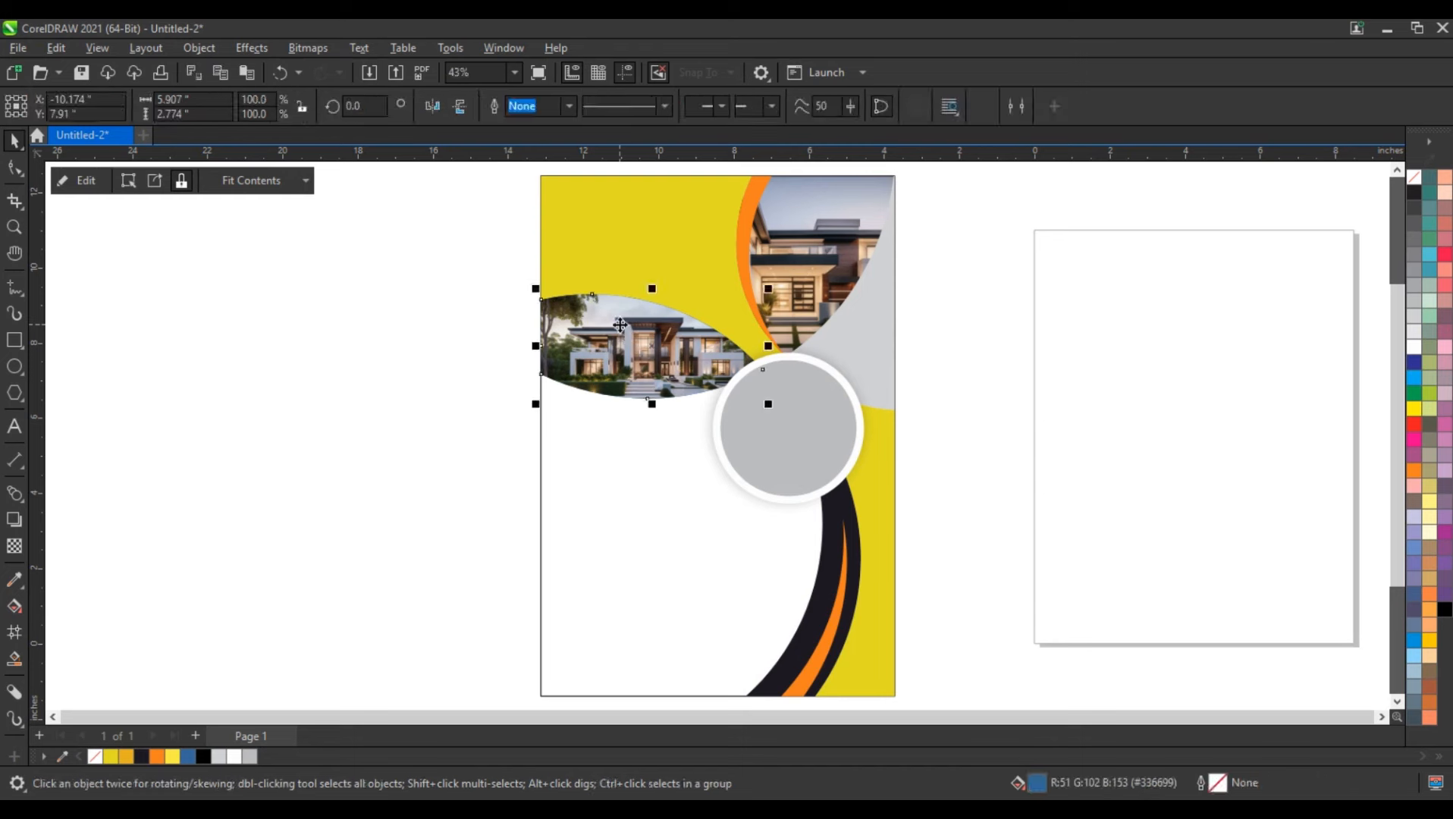
pyautogui.click(421, 340)
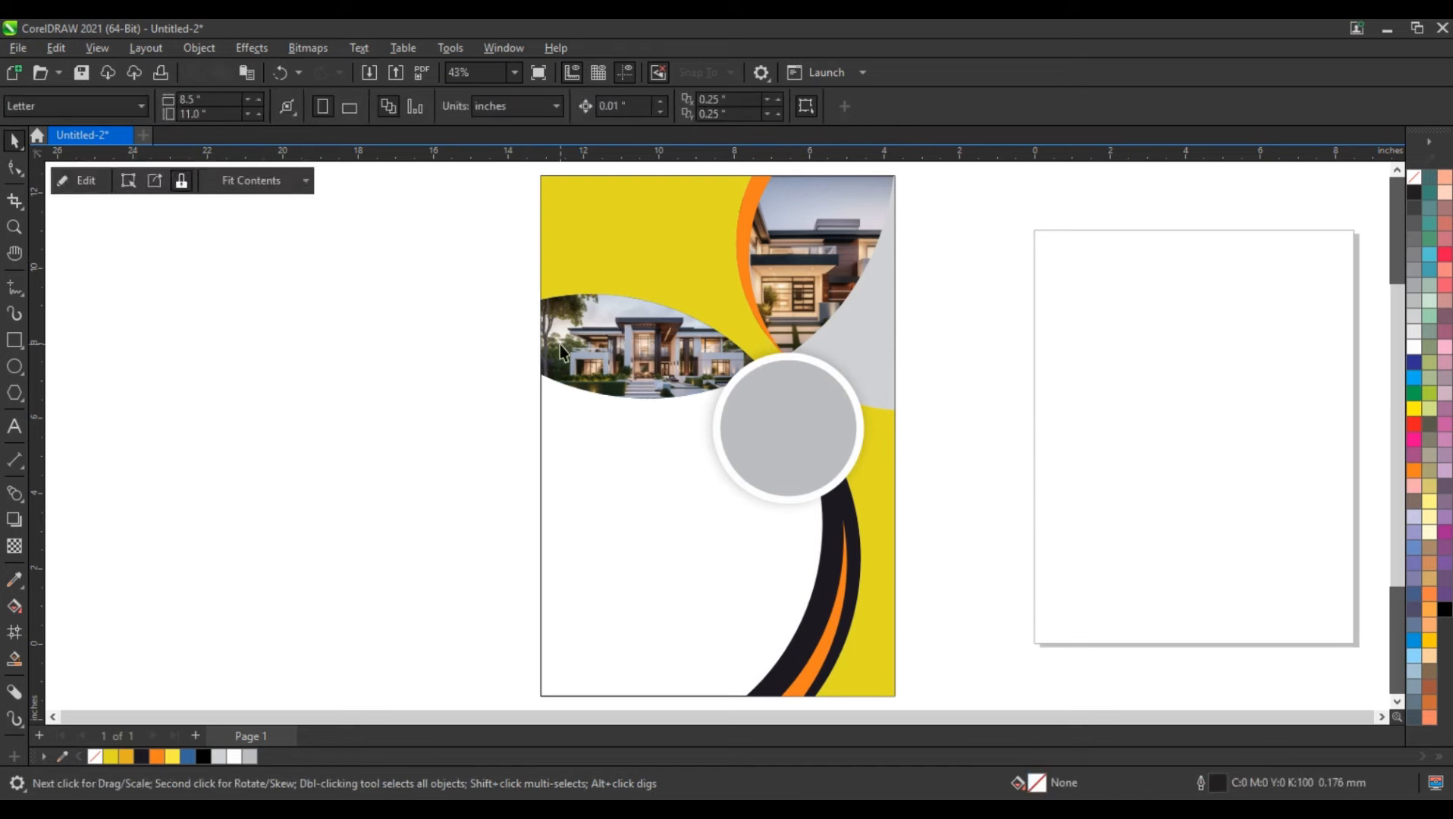
# Add a two-line text reading BUSINESS and FLYER on the empty area beside the flyer and set its font to Swis721 Blk BT
pyautogui.press('F8')
pyautogui.click(180, 463)
pyautogui.write('BUSINESS')
pyautogui.press('Return')
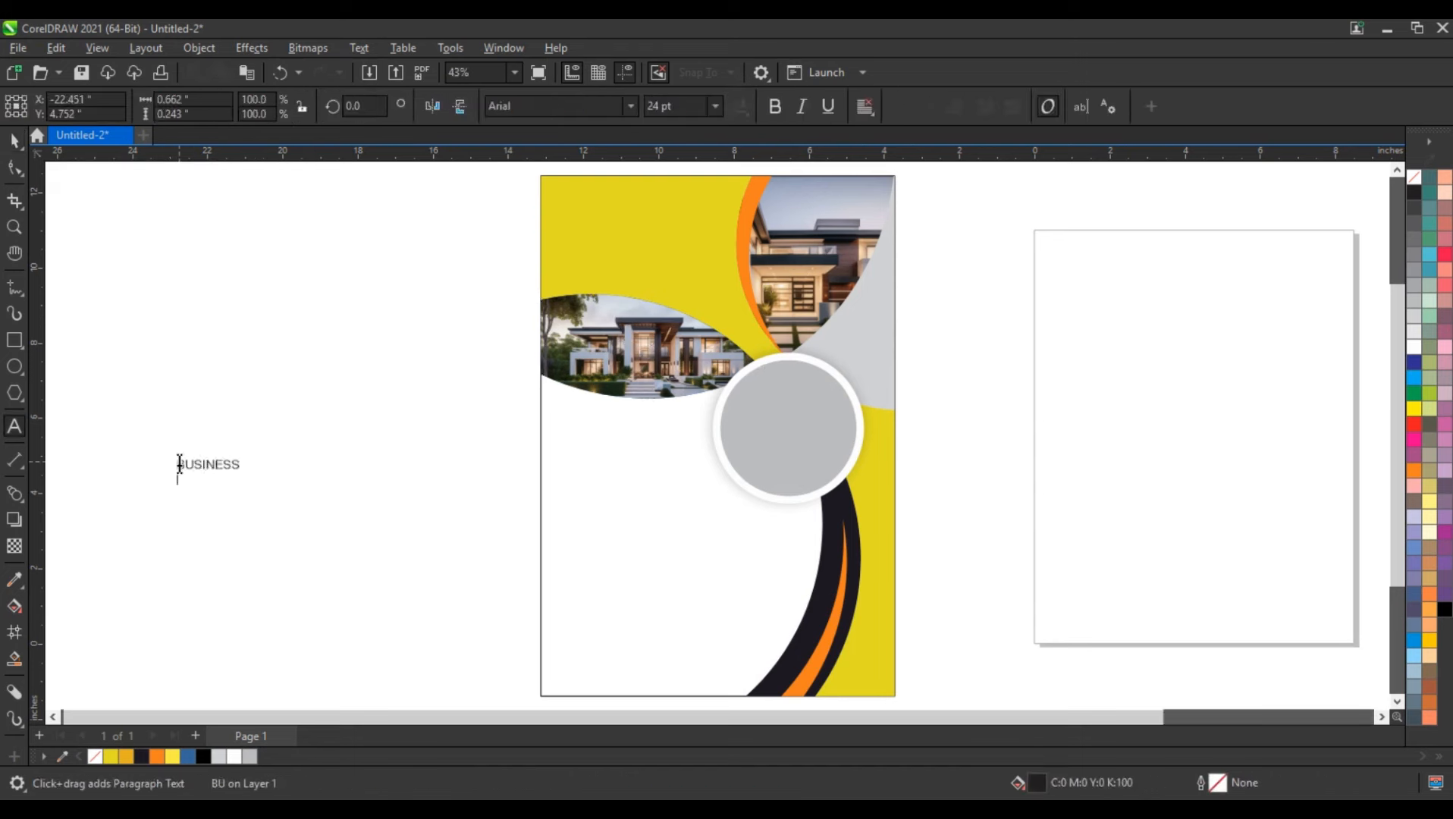
pyautogui.write('FLYER')
pyautogui.press('Return')
pyautogui.click(15, 141)
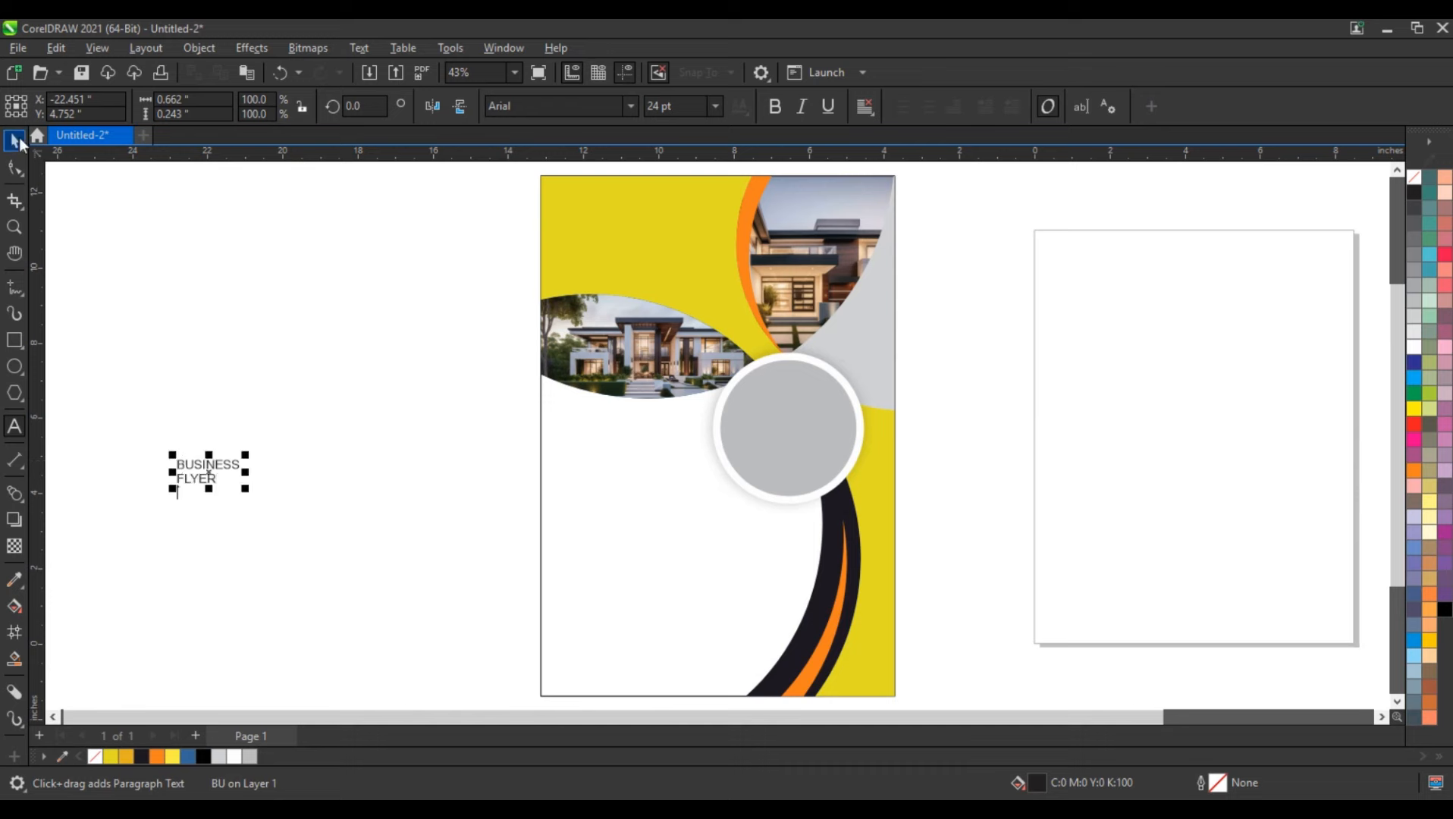
pyautogui.click(631, 106)
pyautogui.click(584, 162)
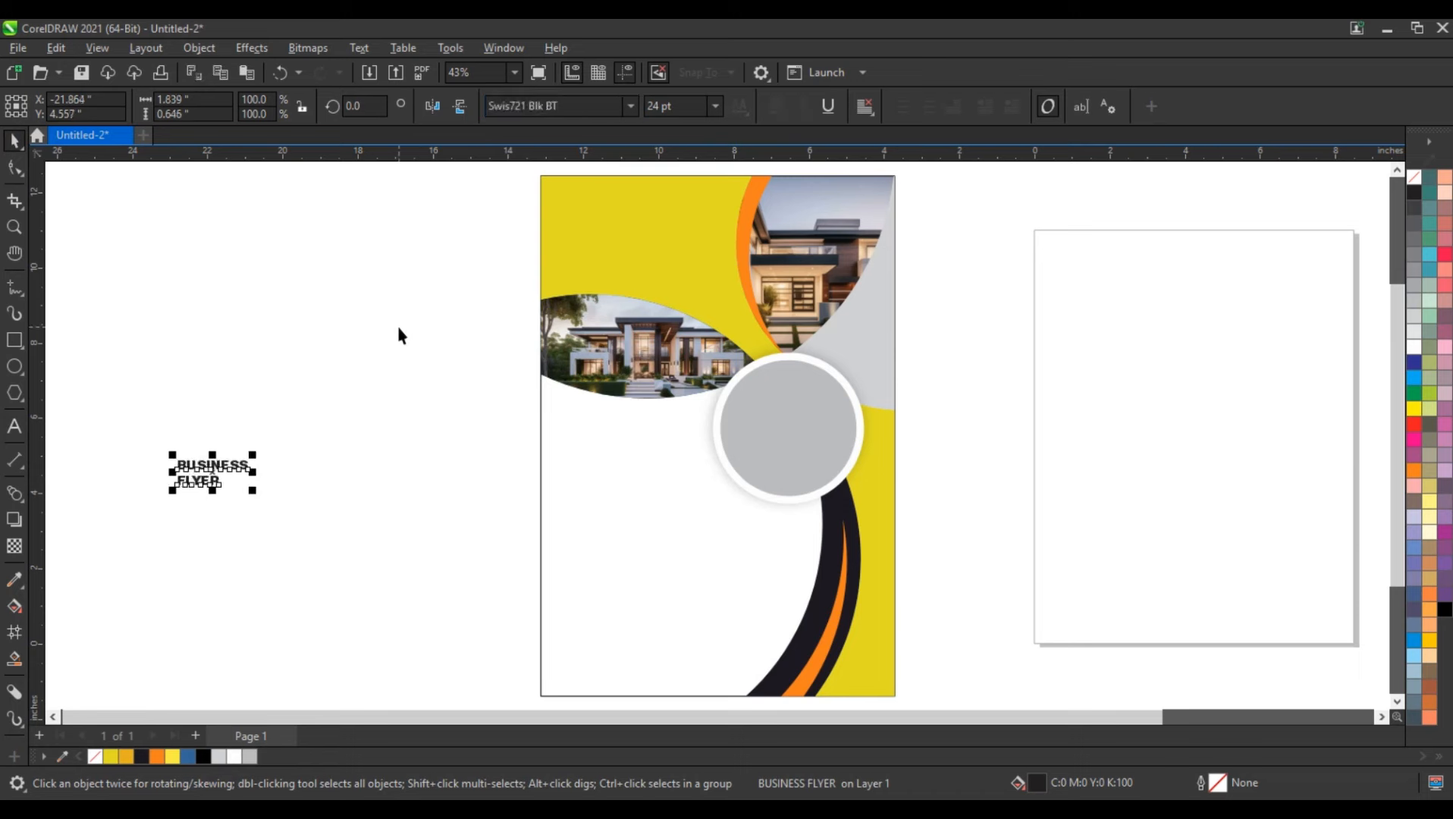
# Enlarge the separate FLYER line to about 100 pt below BUSINESS and color the word BUSINESS orange
pyautogui.click(213, 482)
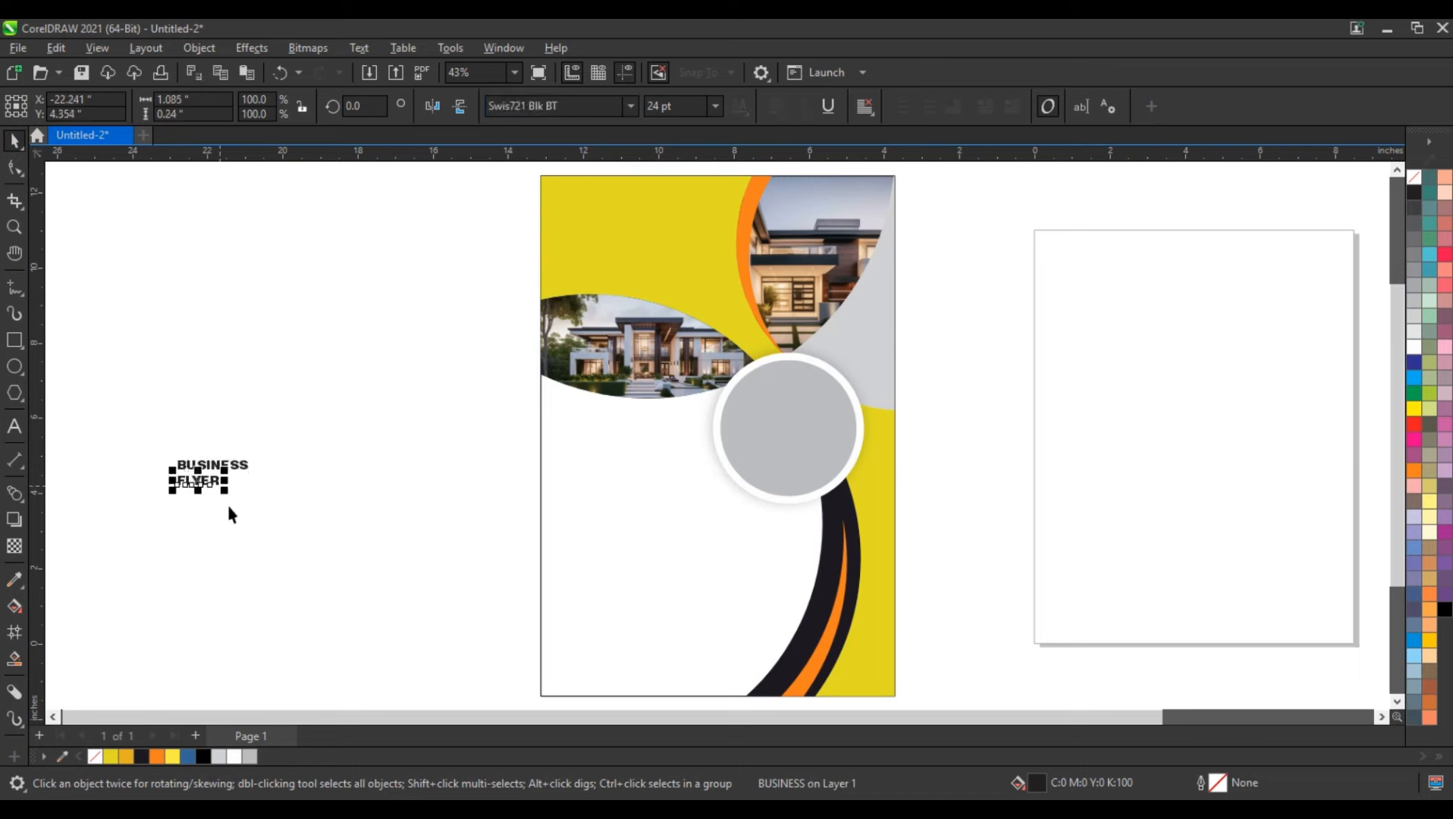
pyautogui.moveTo(224, 492); pyautogui.dragTo(353, 544)
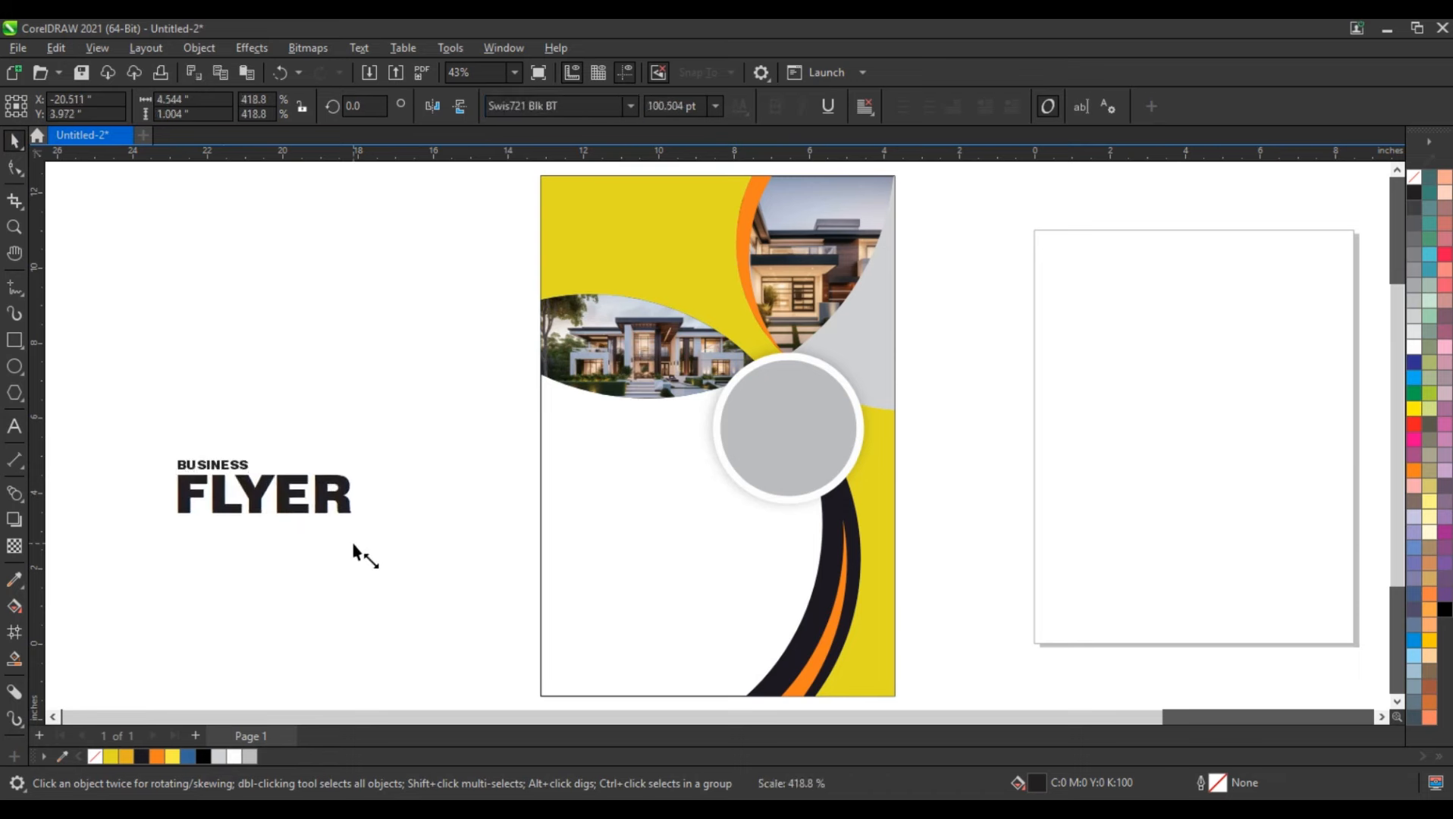
pyautogui.click(215, 465)
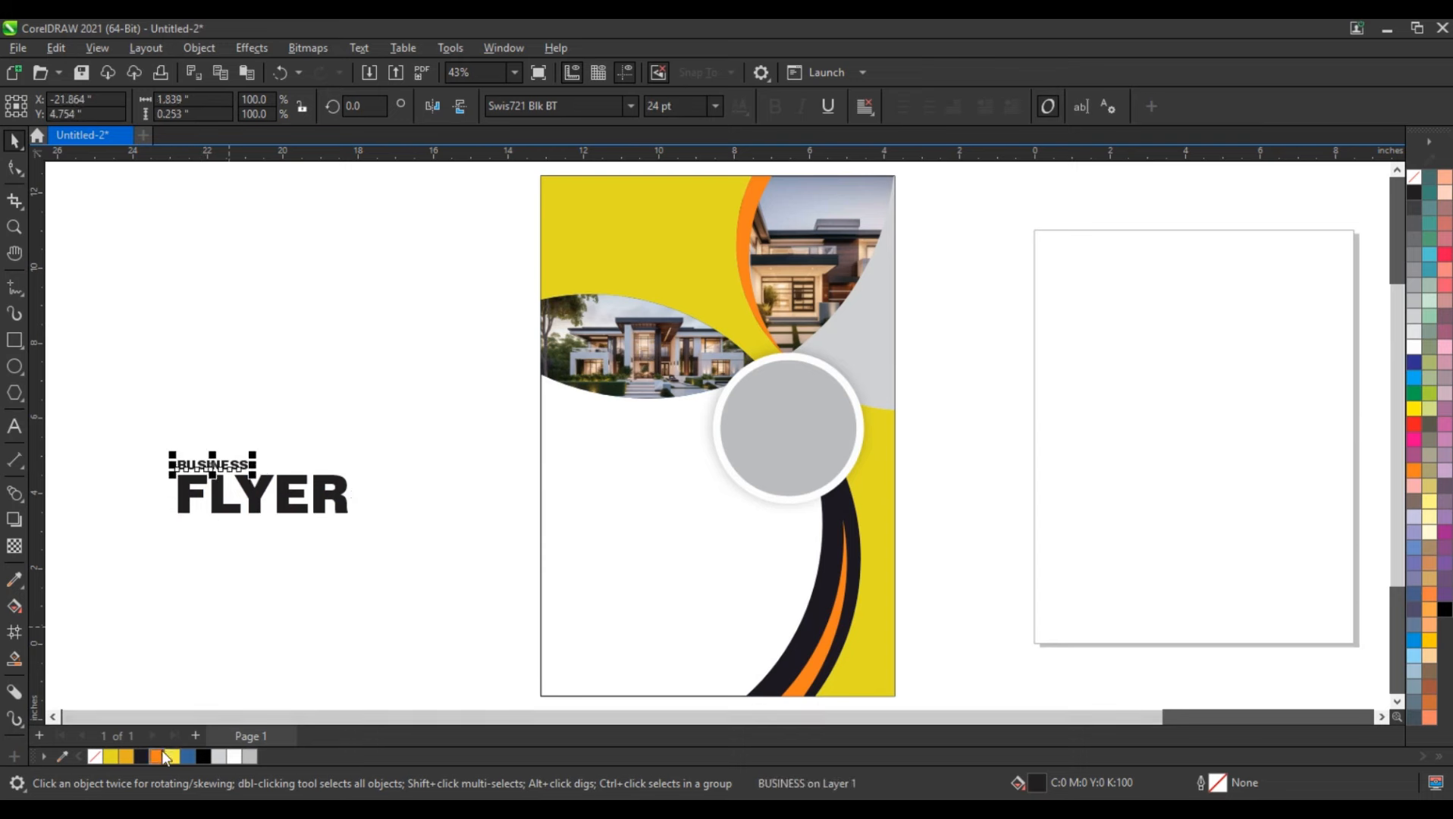
pyautogui.click(157, 757)
# Scale BUSINESS and FLYER together to about 90% and place them in the flyer's white area below the wide house photo
pyautogui.moveTo(110, 428); pyautogui.dragTo(715, 535)
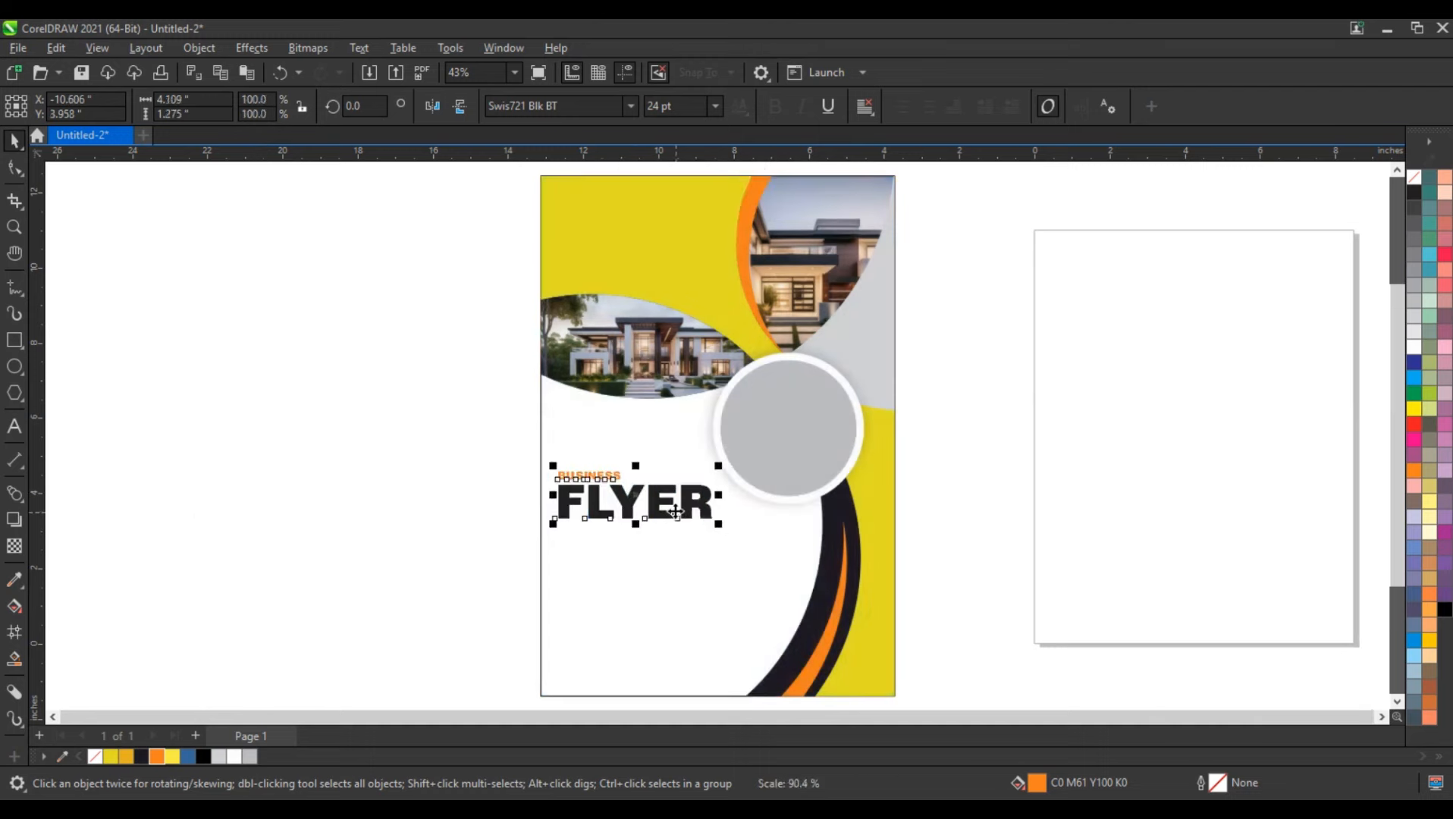
pyautogui.click(303, 505)
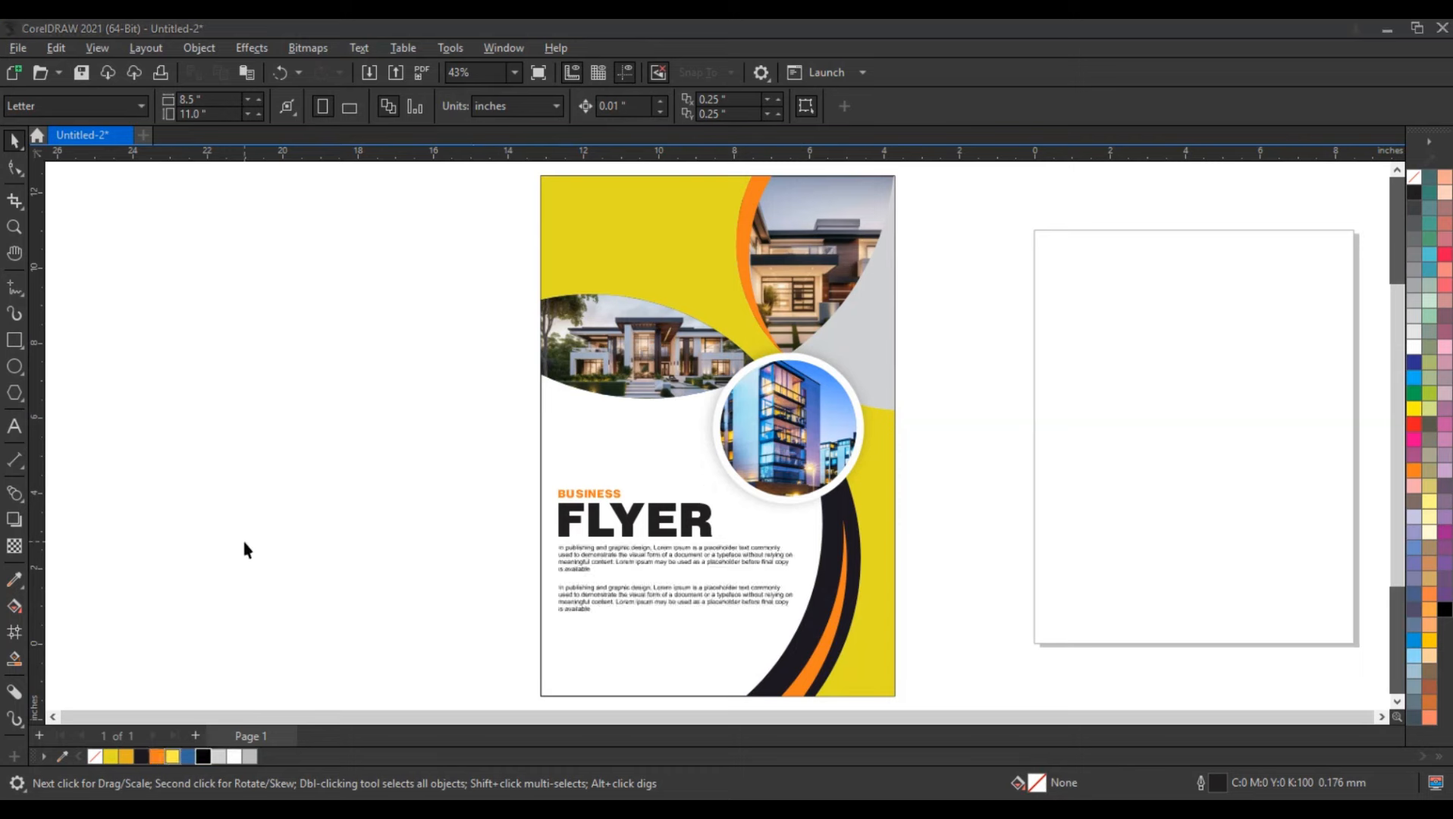
# Copy the orange BUSINESS text onto the yellow area above the wide house photo and change its wording to YOUR LOGO on two lines
pyautogui.click(574, 489)
pyautogui.moveTo(574, 489); pyautogui.dragTo(612, 215)
pyautogui.click(14, 426)
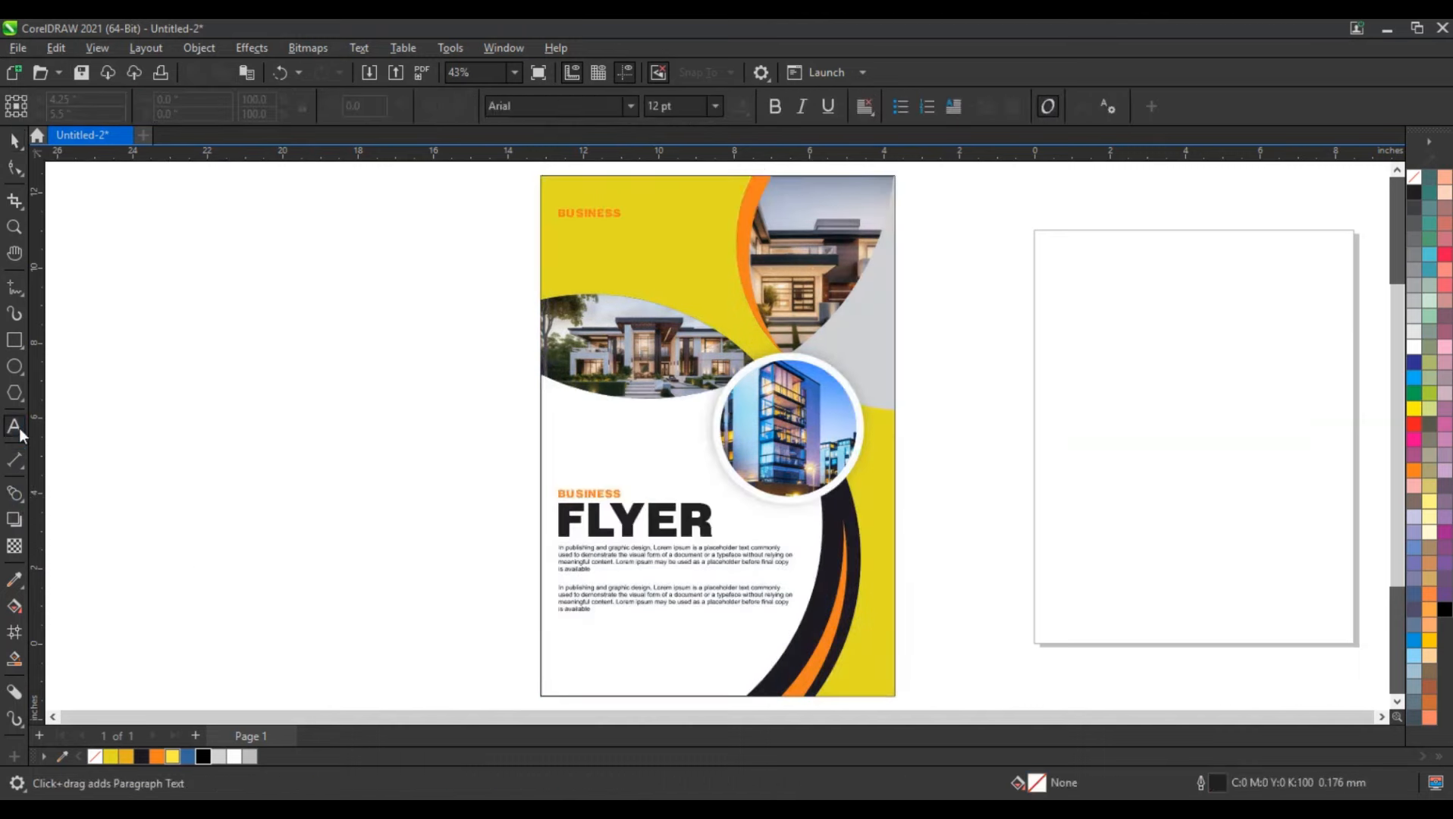
pyautogui.click(14, 141)
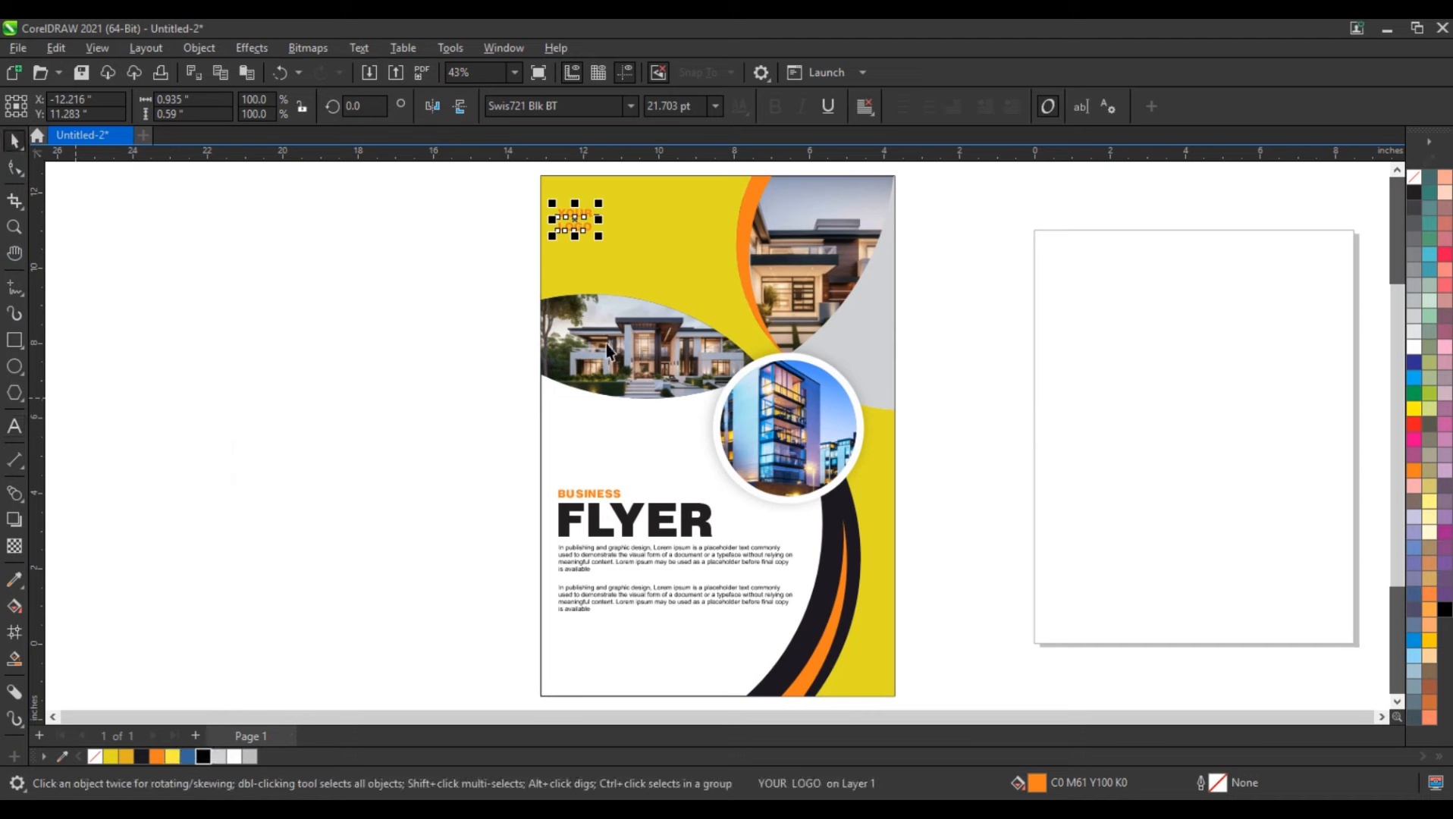
# Enlarge the YOUR LOGO text to about 1.96 inches wide with tighter line spacing and fill it black
pyautogui.moveTo(600, 237); pyautogui.dragTo(642, 296)
pyautogui.click(15, 168)
pyautogui.moveTo(552, 268); pyautogui.dragTo(614, 214)
pyautogui.click(14, 141)
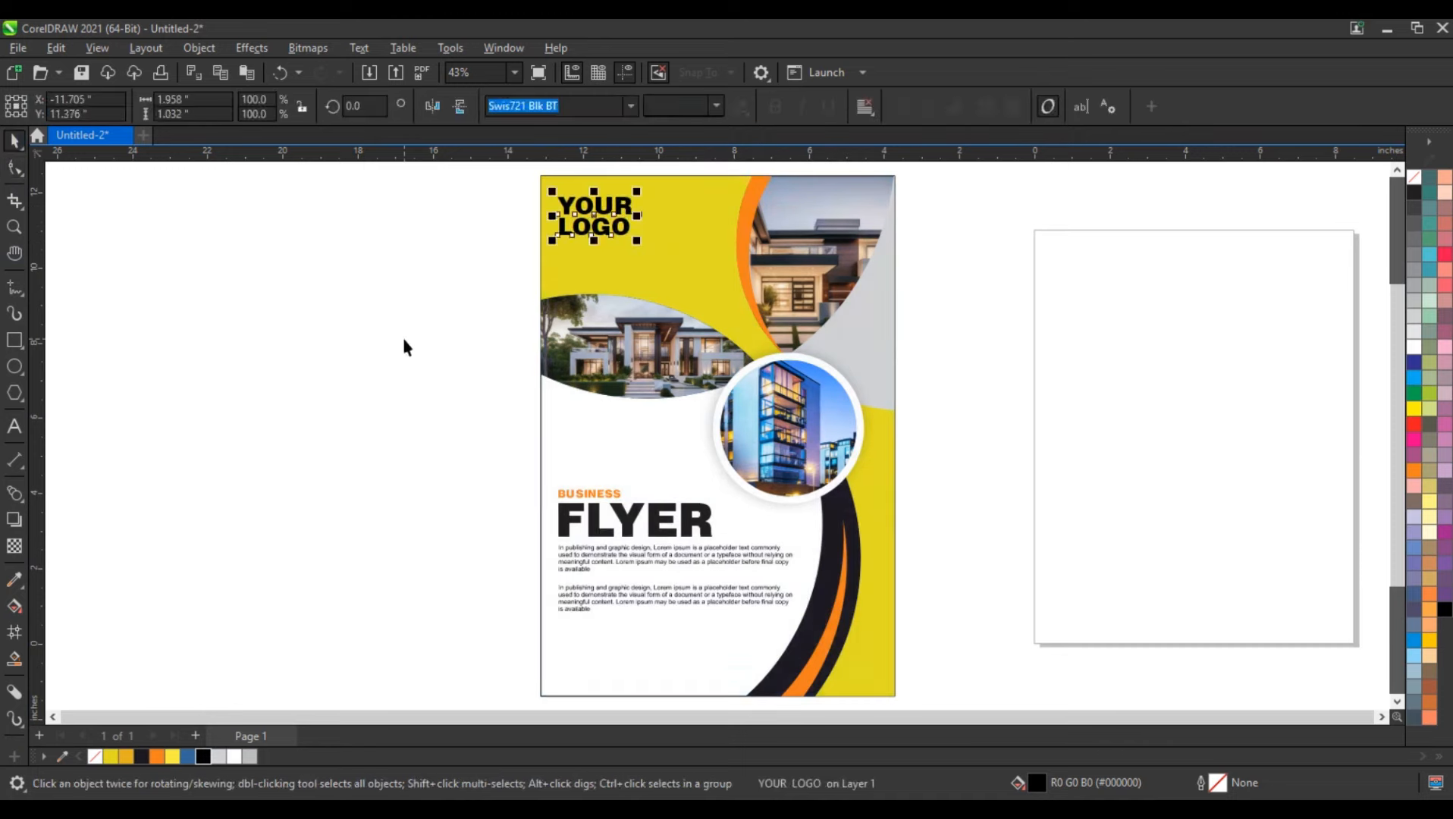
pyautogui.click(401, 336)
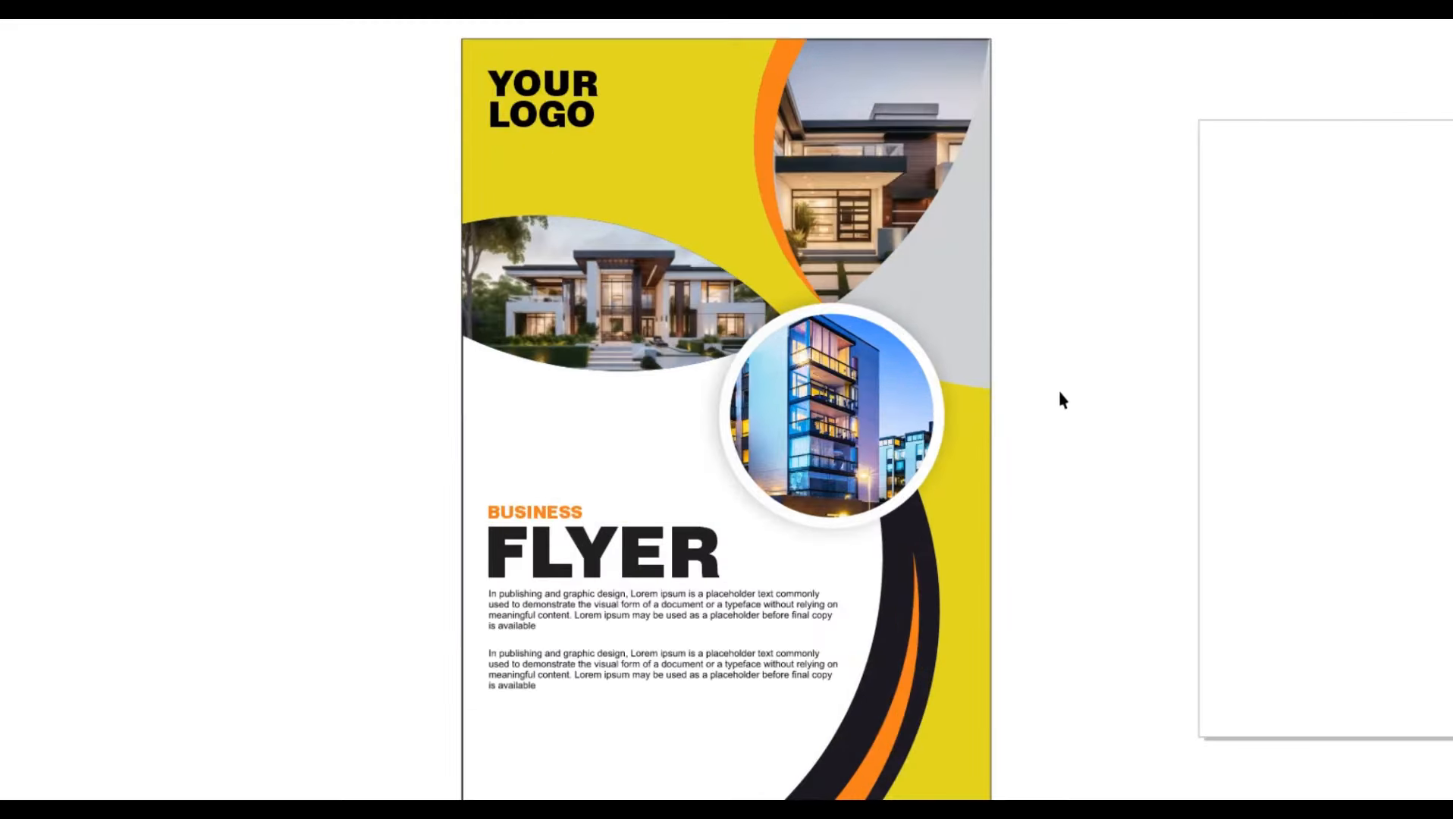